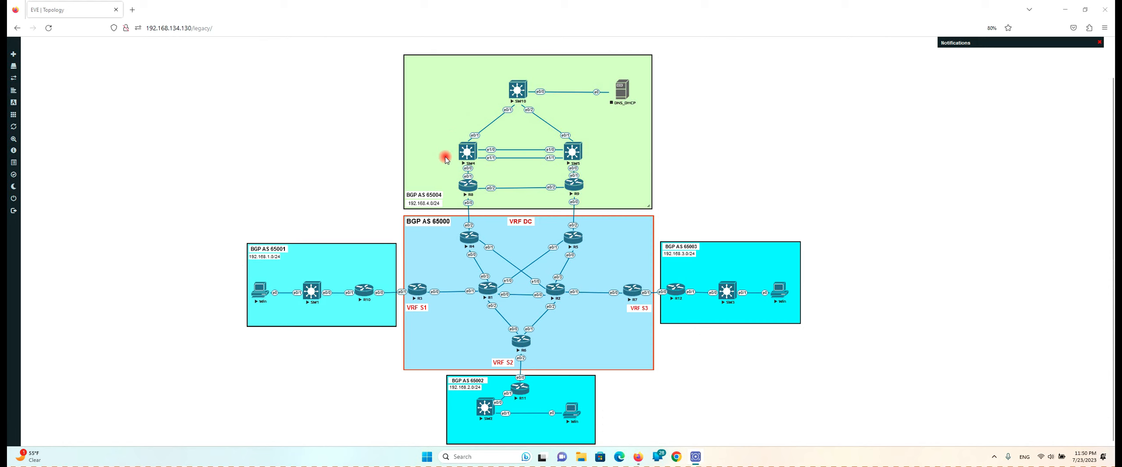
Open the SW4 console and enter privileged mode, then global configuration mode
left_click(468, 151)
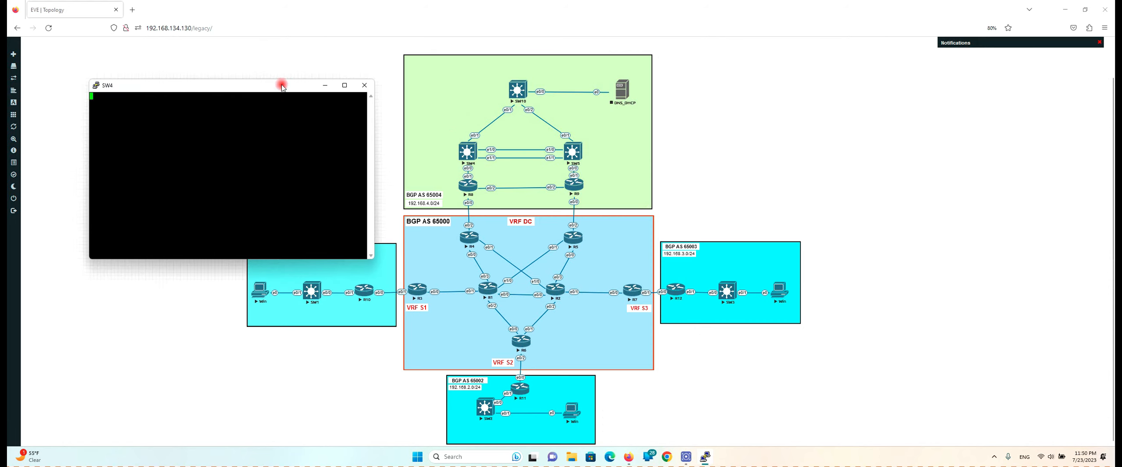
left_click_drag(284, 89, 300, 108)
key("Return")
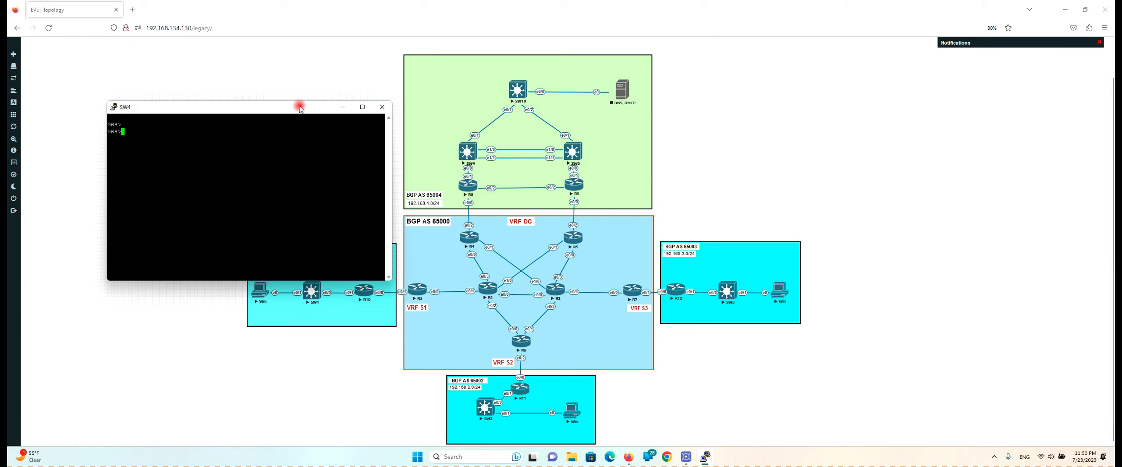
type("en")
key("Return")
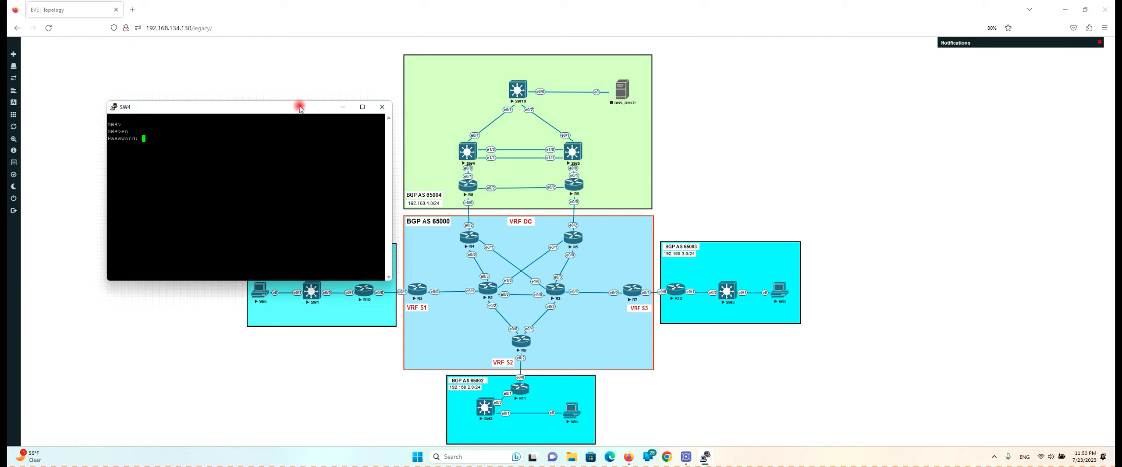
key("Return")
type("conf t")
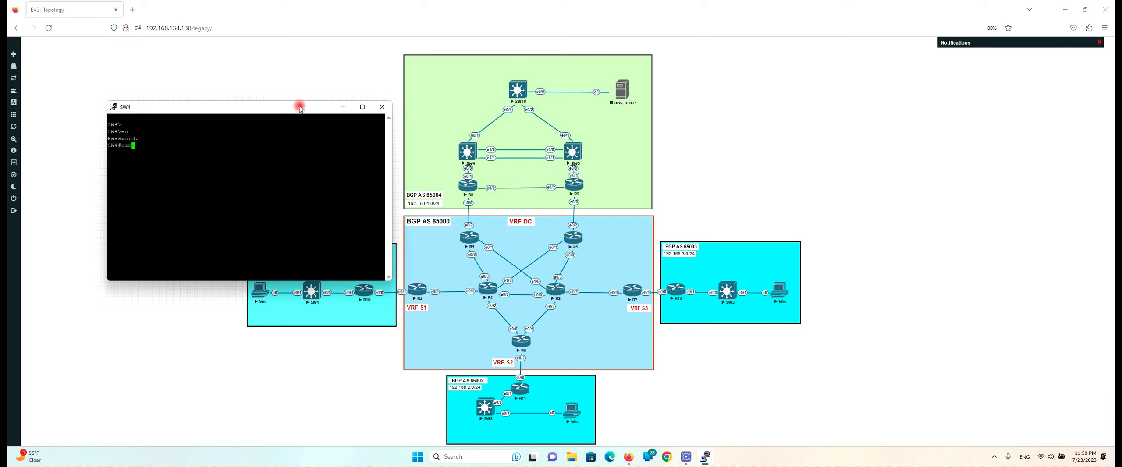
key("Return")
key("Return")
key("Return")
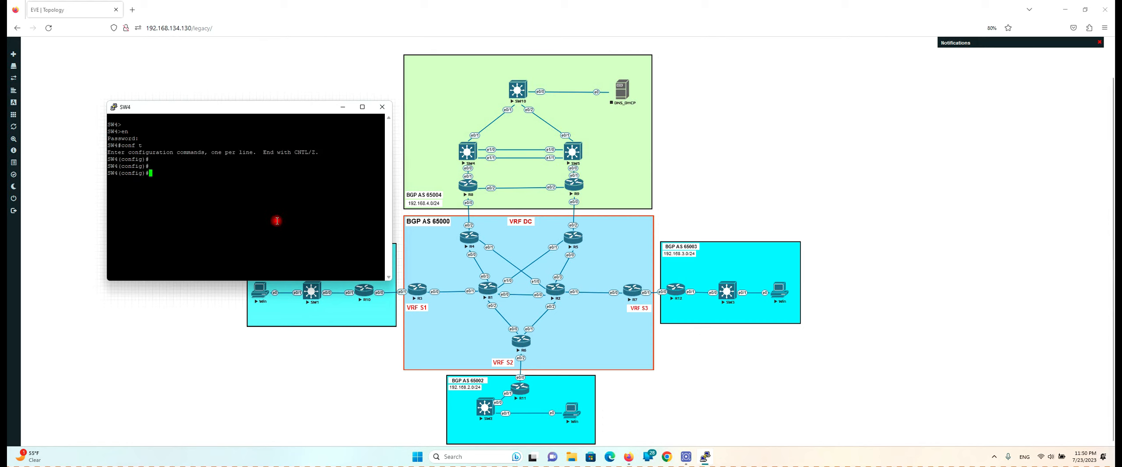
Select interfaces e0/1 and e1/0-1 and list the switchport trunk encapsulation options
type("int ")
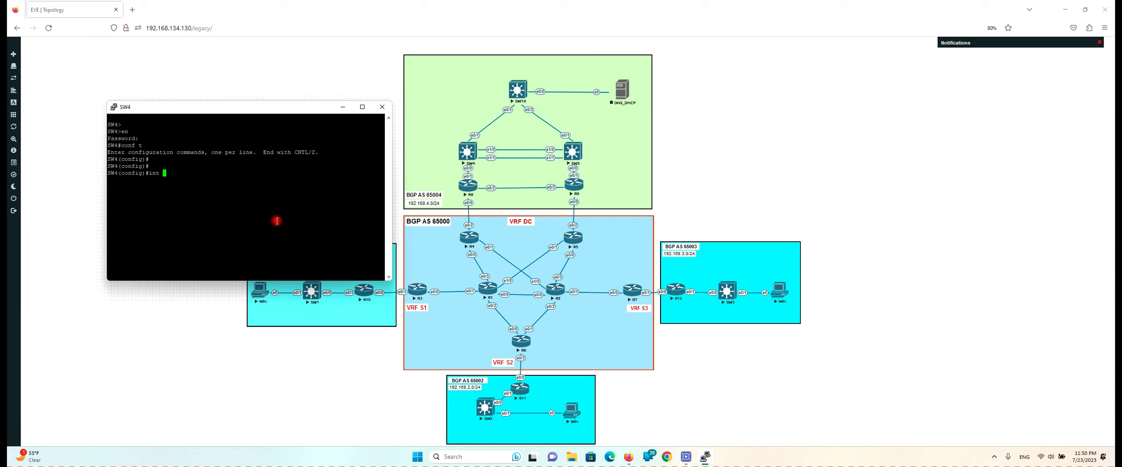
type("ran e")
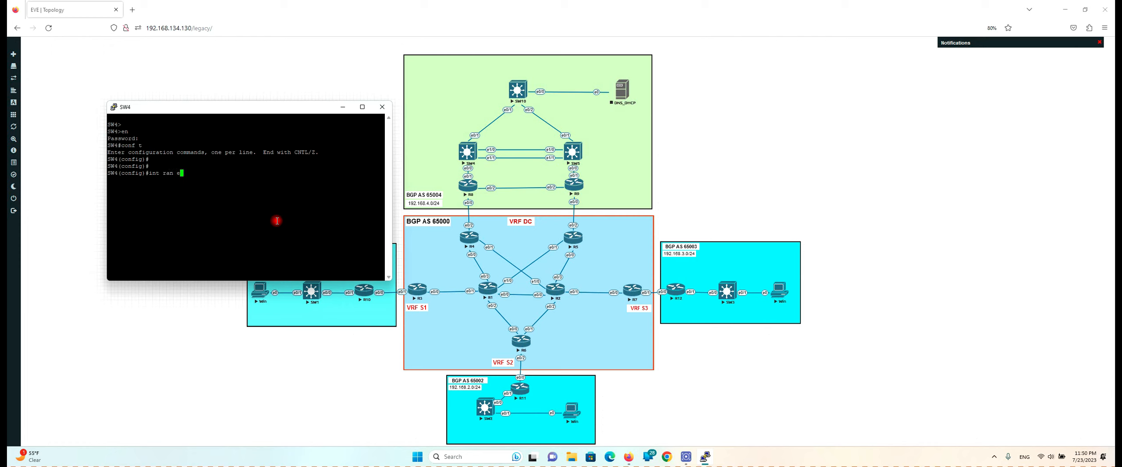
type("0/1, e1")
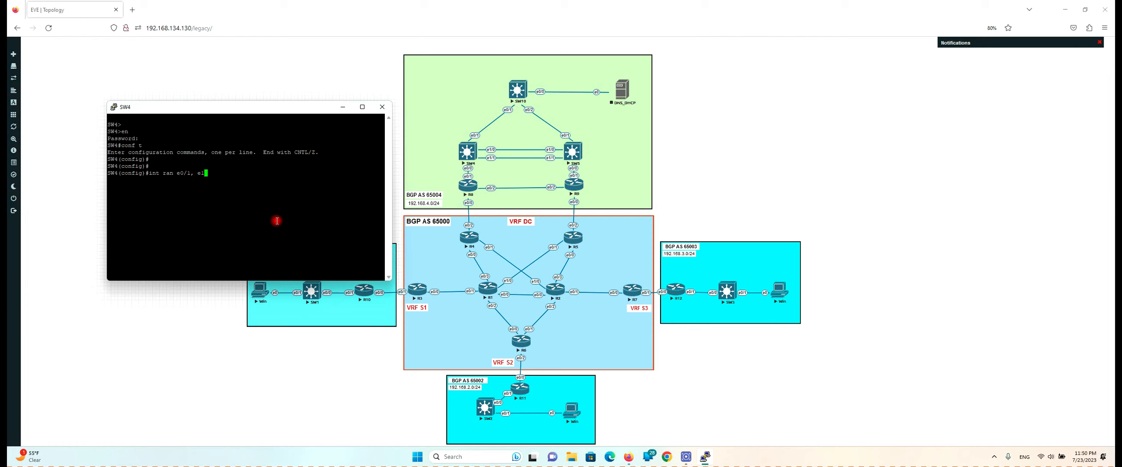
type("/0-1")
key("Return")
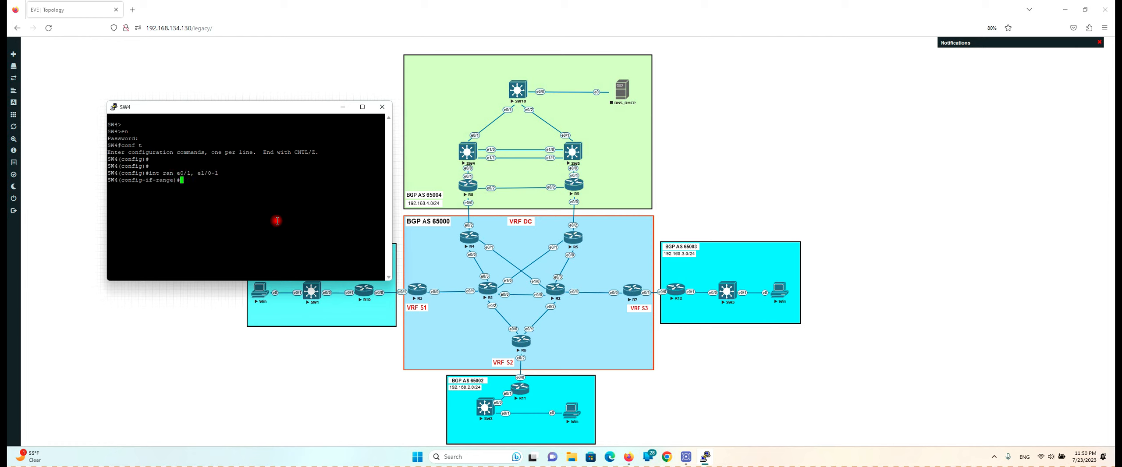
type("swi")
key("Tab")
type("tr")
key("Tab")
type("e")
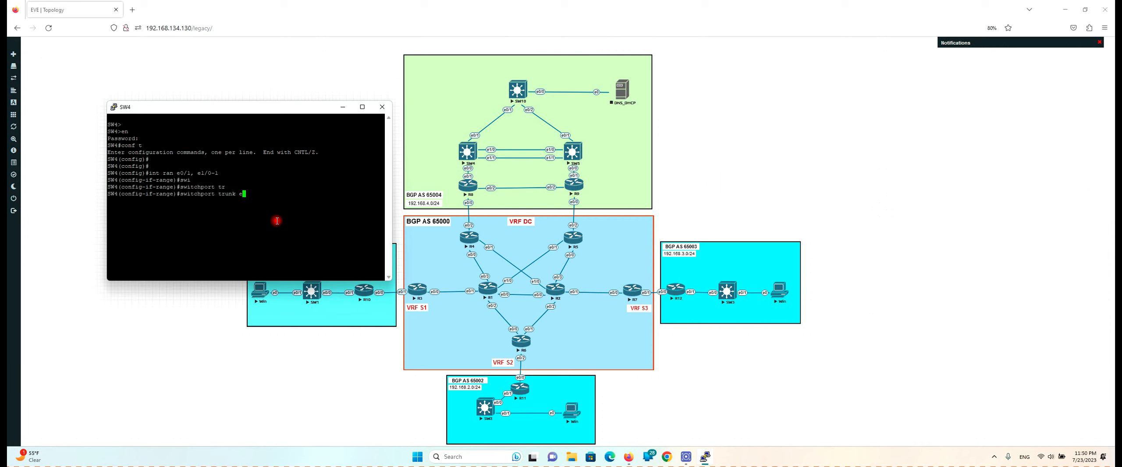
key("Tab")
type("?")
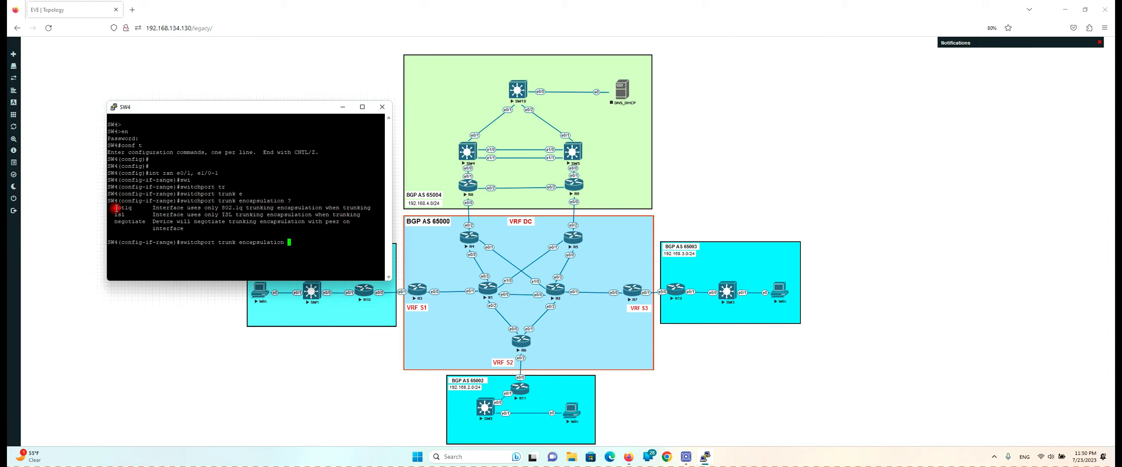
Compare the dot1q, isl and negotiate options, then apply dot1q trunk encapsulation on SW4
left_click_drag(117, 208, 133, 208)
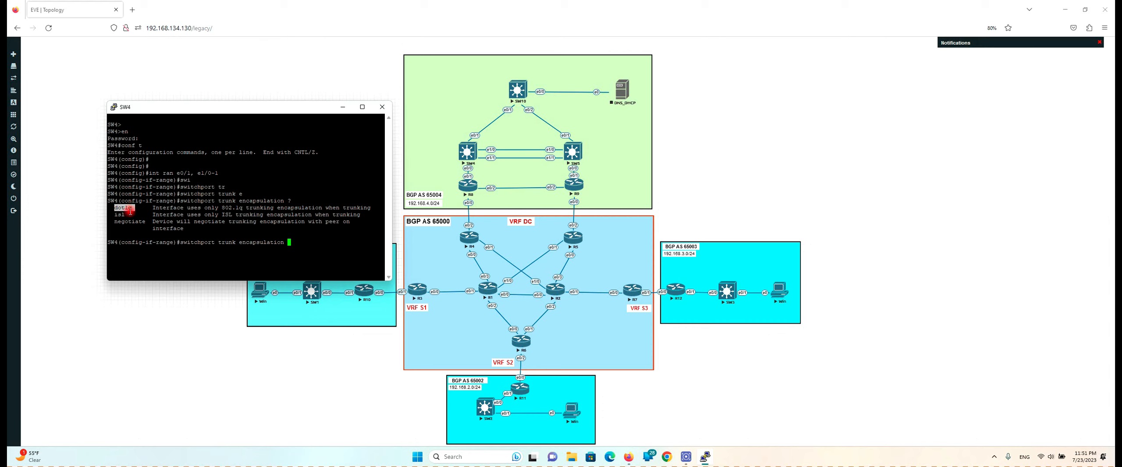
left_click(118, 216)
double_click(117, 216)
left_click_drag(111, 222, 144, 224)
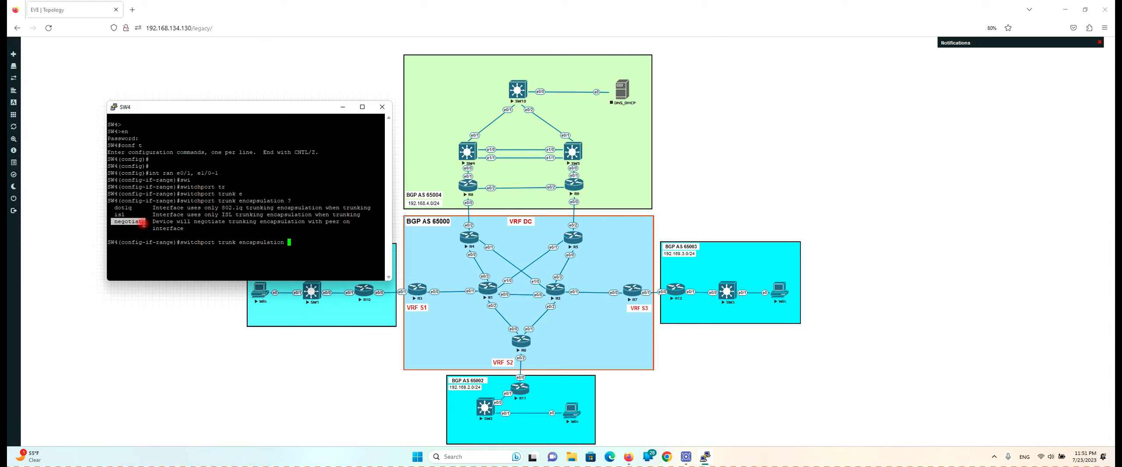
left_click_drag(144, 224, 132, 208)
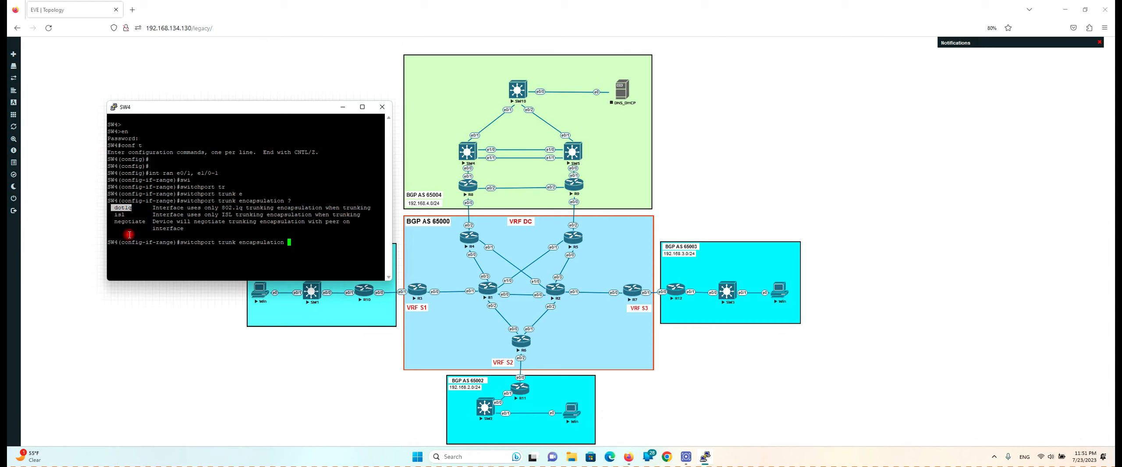
type("do")
key("Tab")
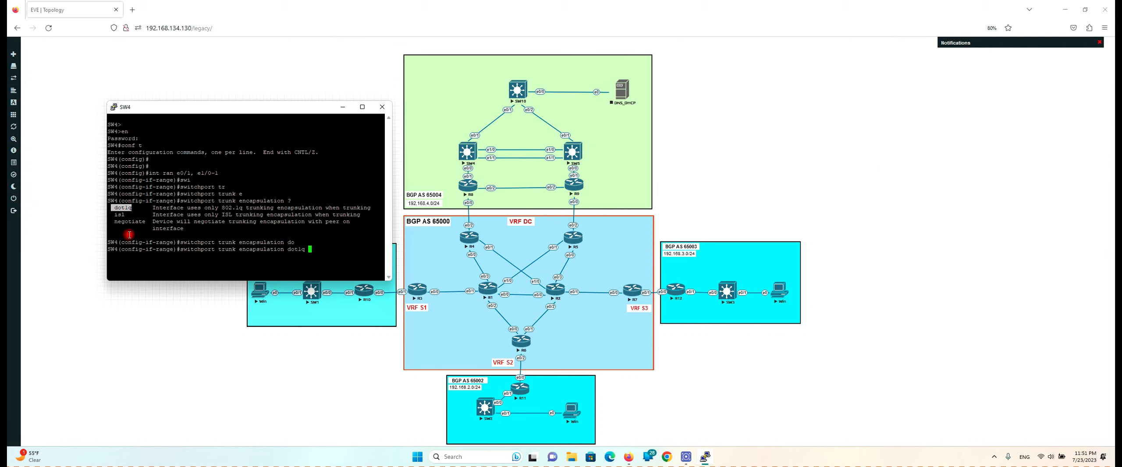
key("Return")
Put SW4's e0/1 and e1/0-1 in switchport mode trunk and open the SW5 console
type("swi")
key("Tab")
type("mo")
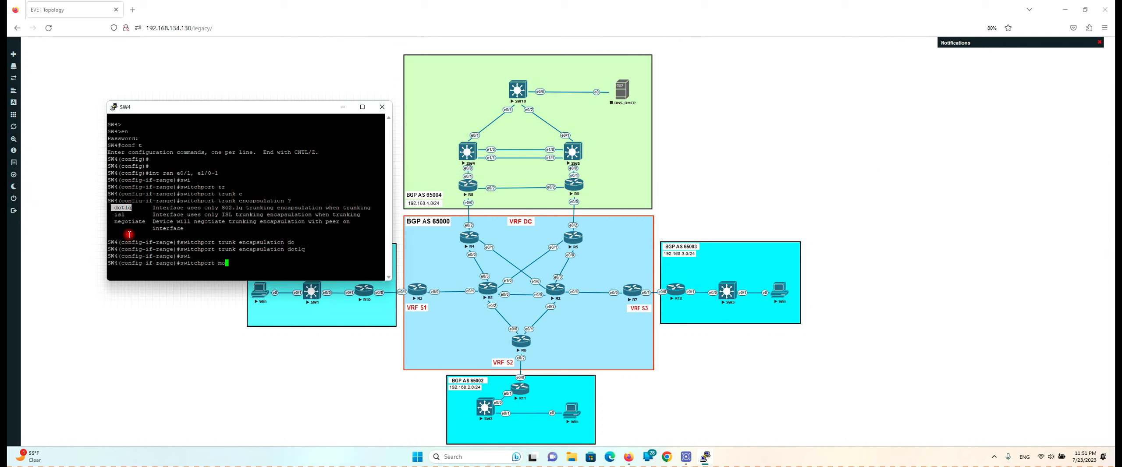
key("Tab")
type("tr")
key("Tab")
key("Return")
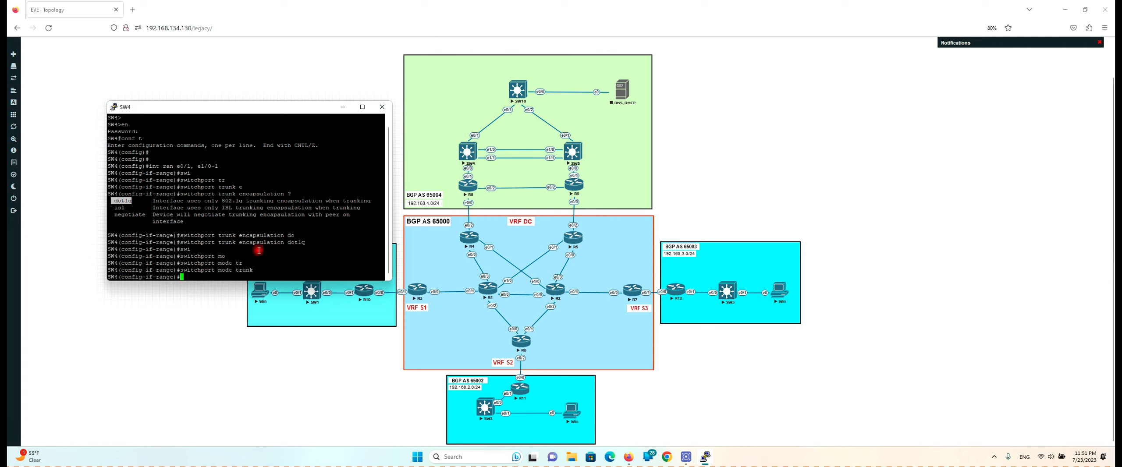
left_click(574, 152)
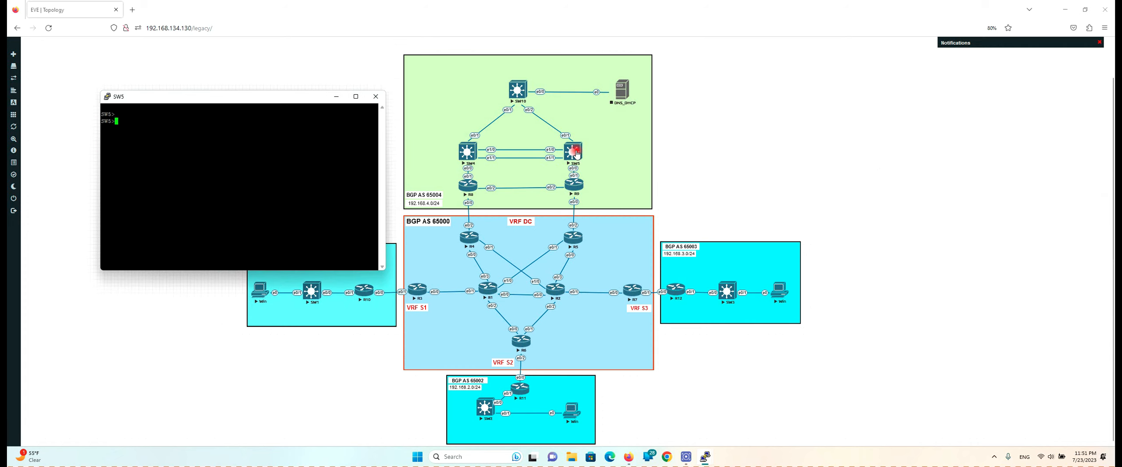
On SW5, enter privileged and global configuration mode and select interfaces e0/1, e1/0-1
key("Return")
type("en")
key("Return")
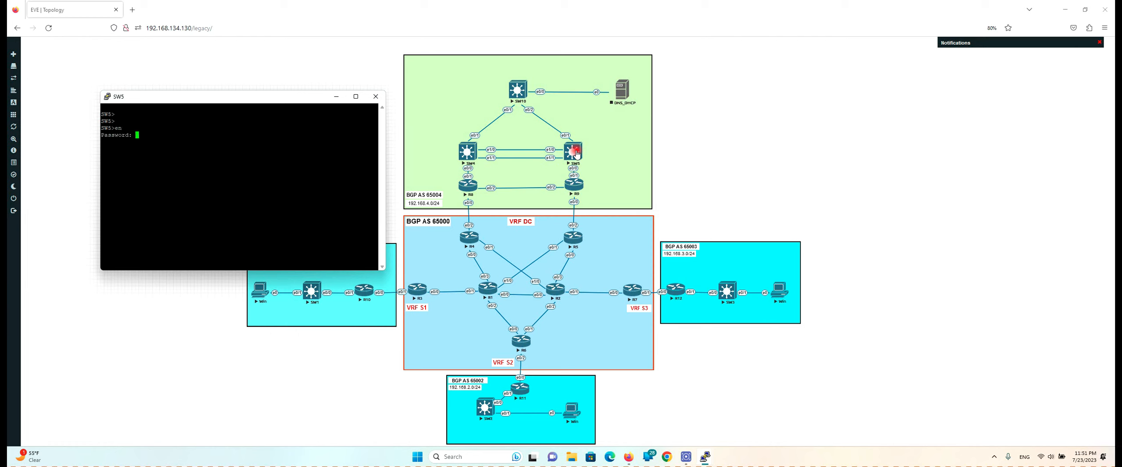
key("Return")
type("conf t")
key("Return")
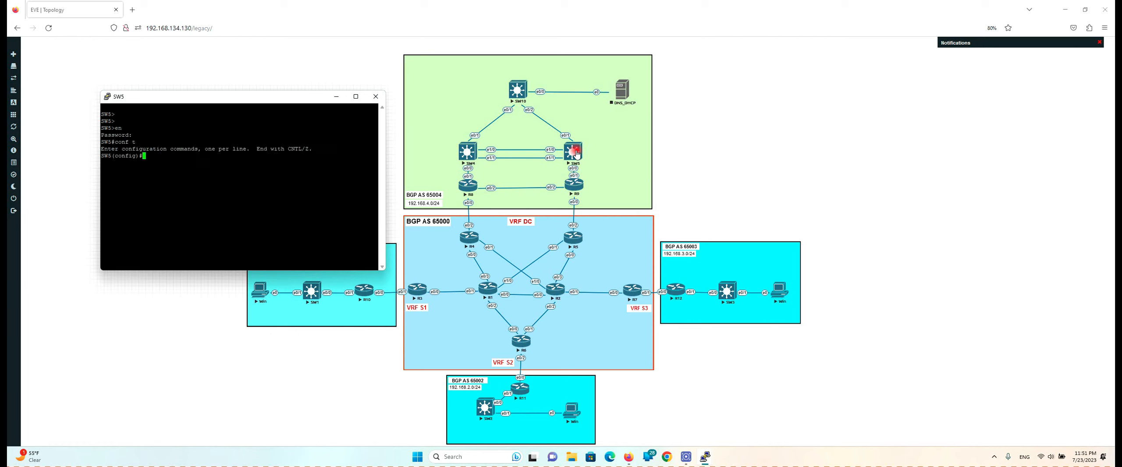
type("int ran e")
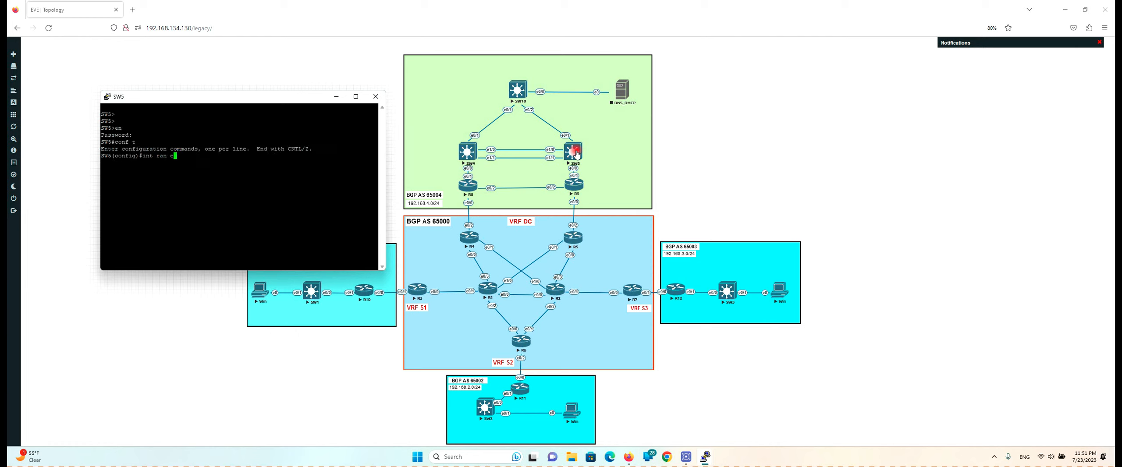
type("0/")
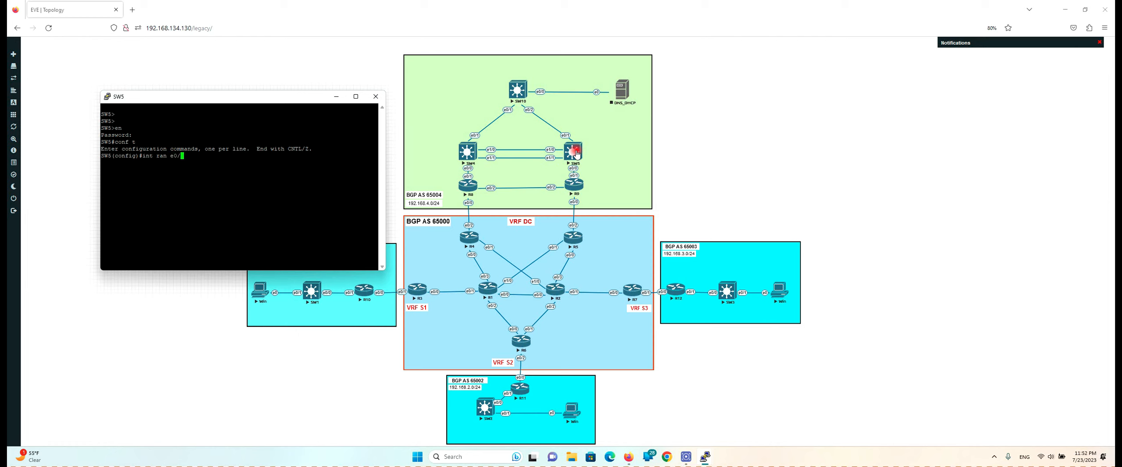
type("1,e1/0-1")
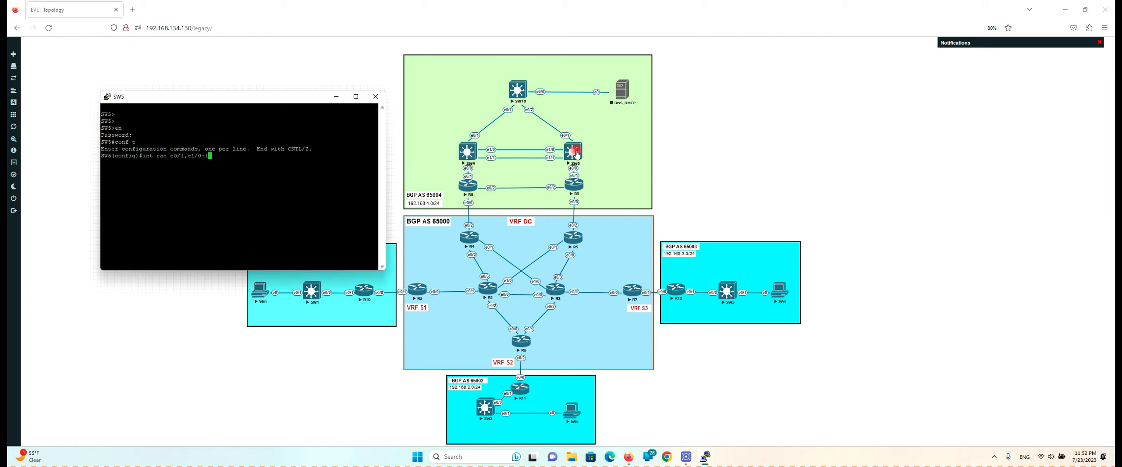
key("Return")
Set switchport trunk encapsulation dot1q on SW5's selected ports
type("swi")
key("Tab")
type("tr")
key("Tab")
type("eb")
key("Tab")
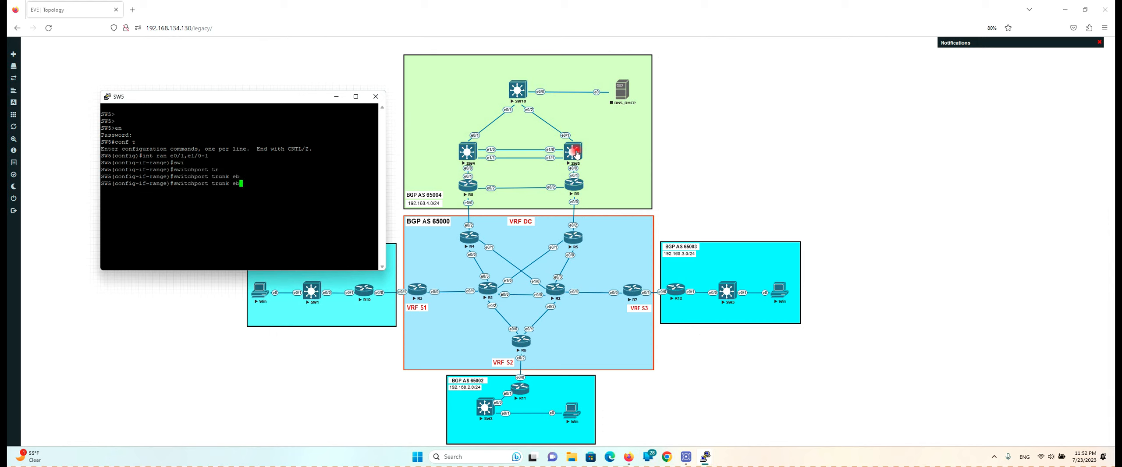
key("BackSpace")
type("n")
key("Tab")
type("d")
Set the SW5 ports to switchport mode trunk and save with do wr
key("Tab")
key("Return")
type("s")
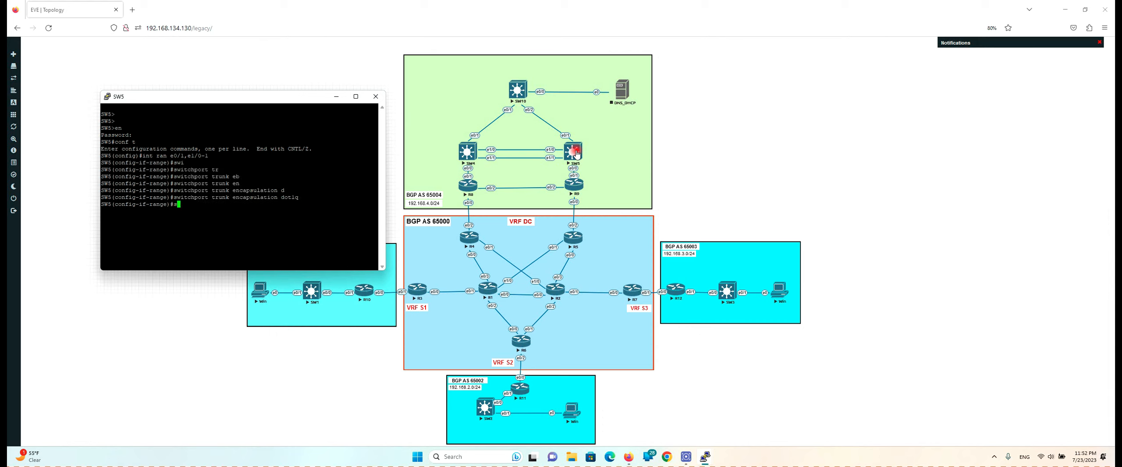
type("wi")
key("Tab")
type("mo")
key("Tab")
type("tr")
key("Tab")
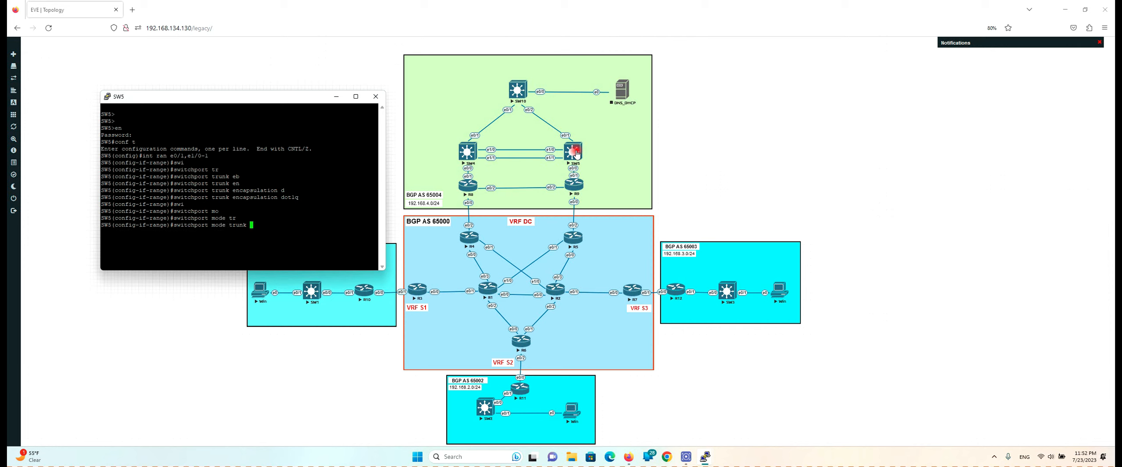
key("Return")
key("Return")
key("Return")
type("do")
type("r")
key("Return")
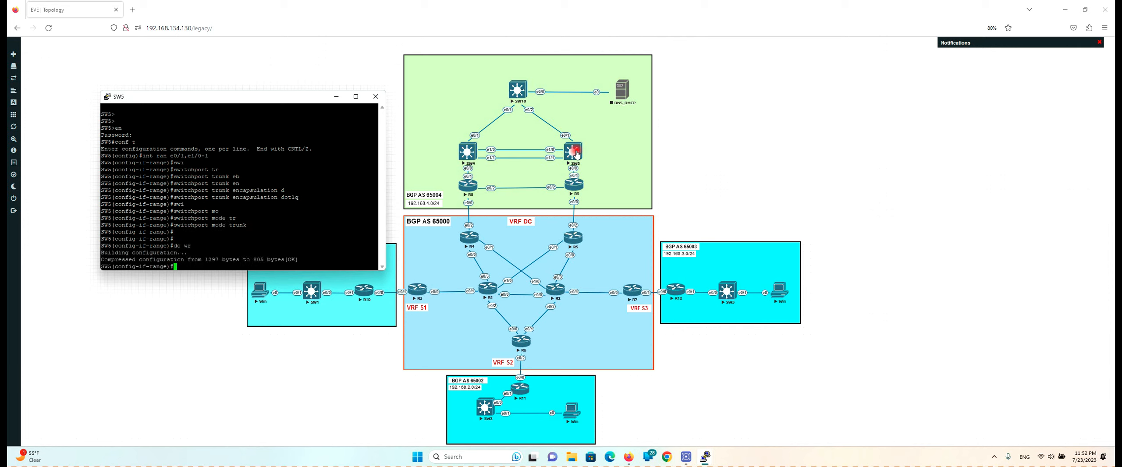
Open the SW10 console, enter configuration mode and select interface range e0/1-2
left_click(512, 86)
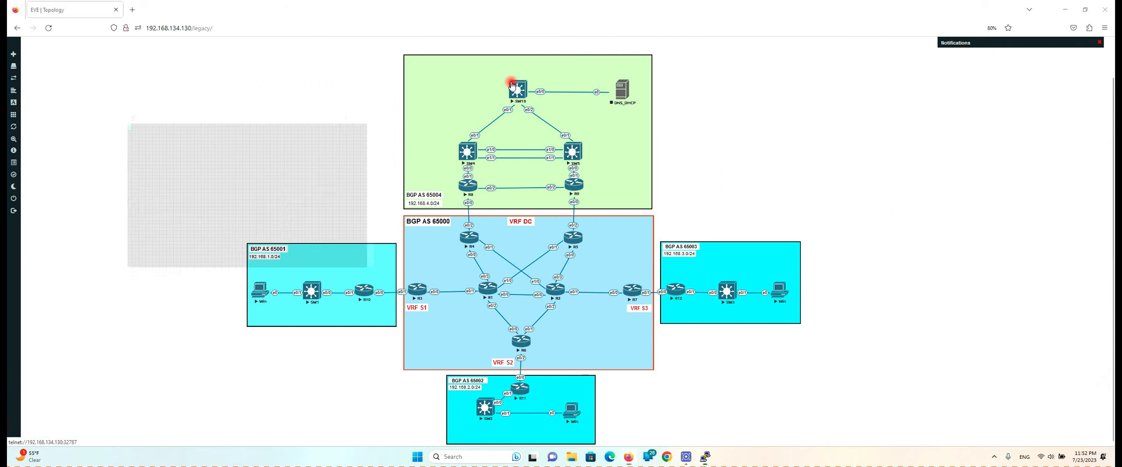
key("Return")
key("Return")
key("Return")
type("en")
key("Return")
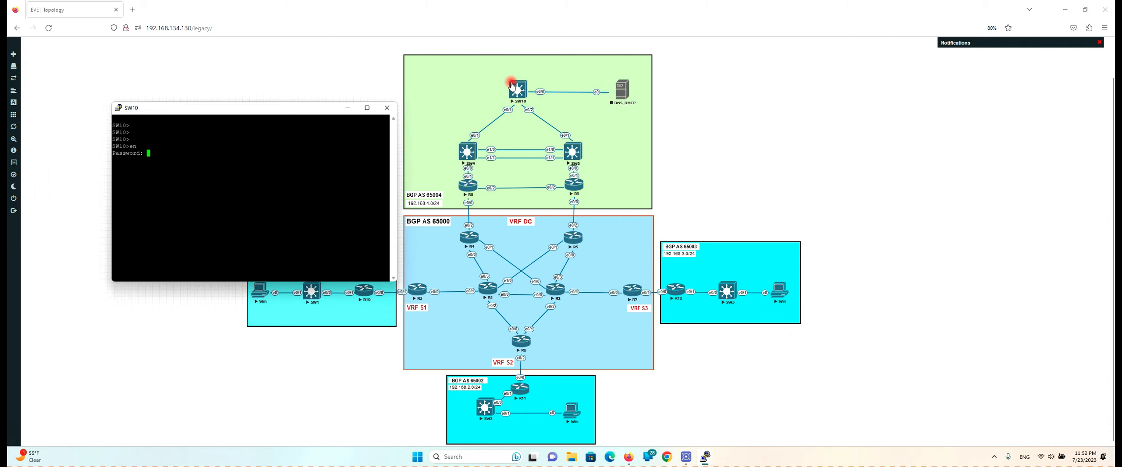
key("Return")
type("conf t")
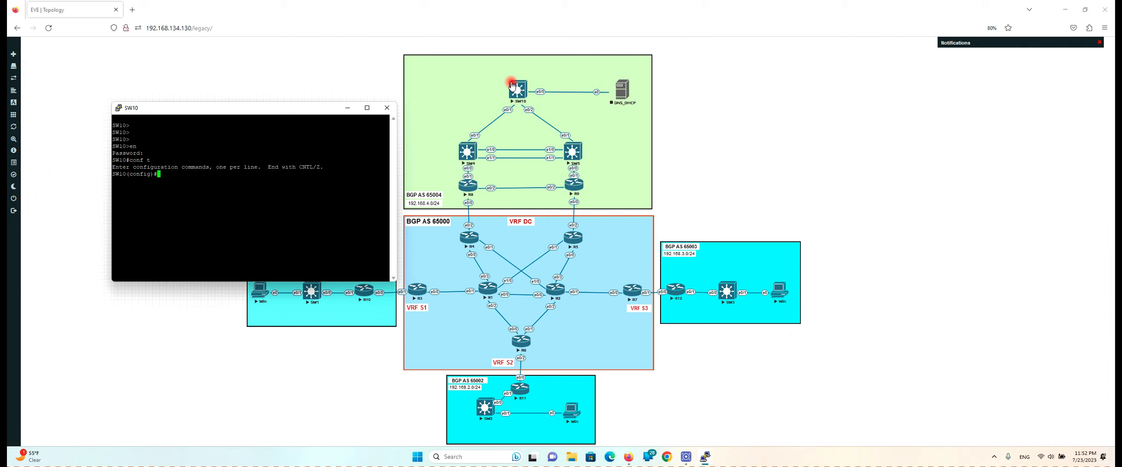
type("int e0")
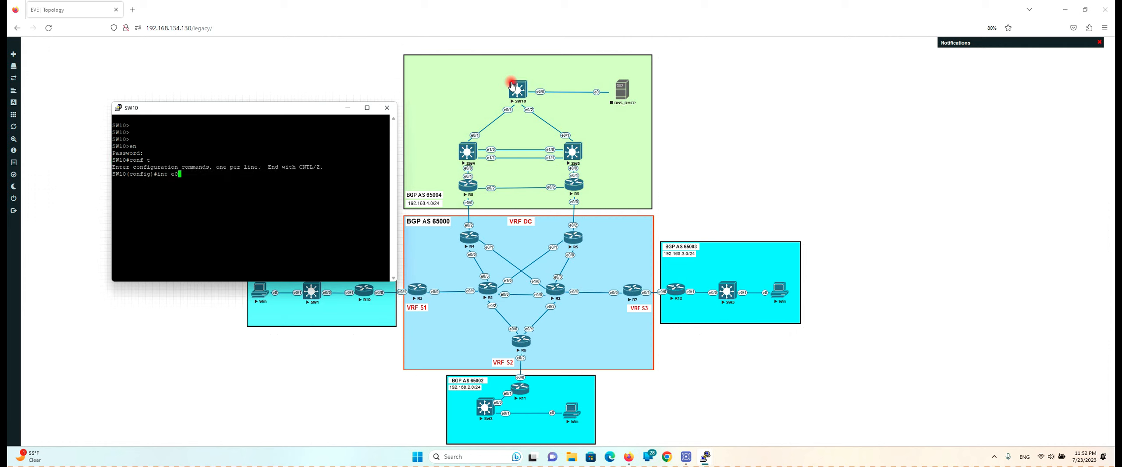
type("/1-2")
key("Return")
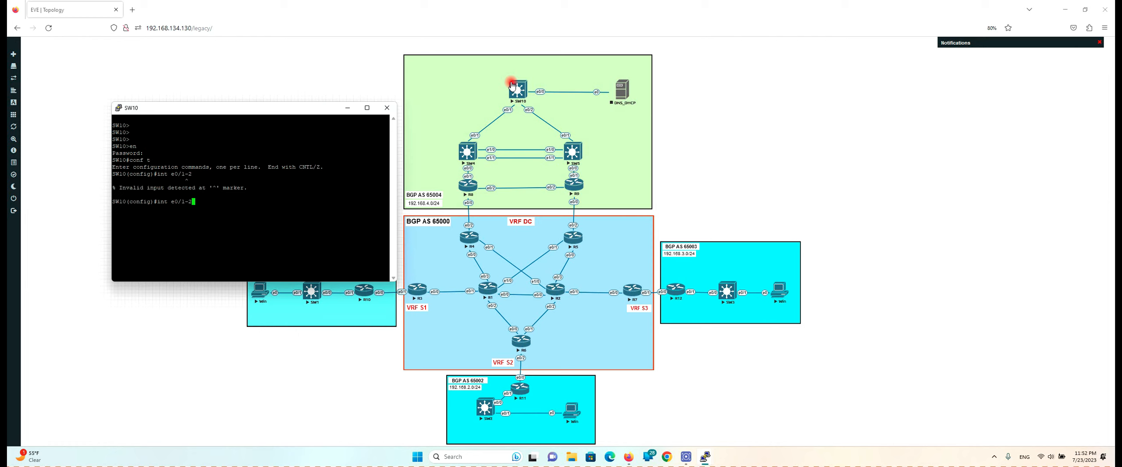
key("Left")
key("Left")
key("Left")
key("Left")
key("Left")
key("Left")
key("Left")
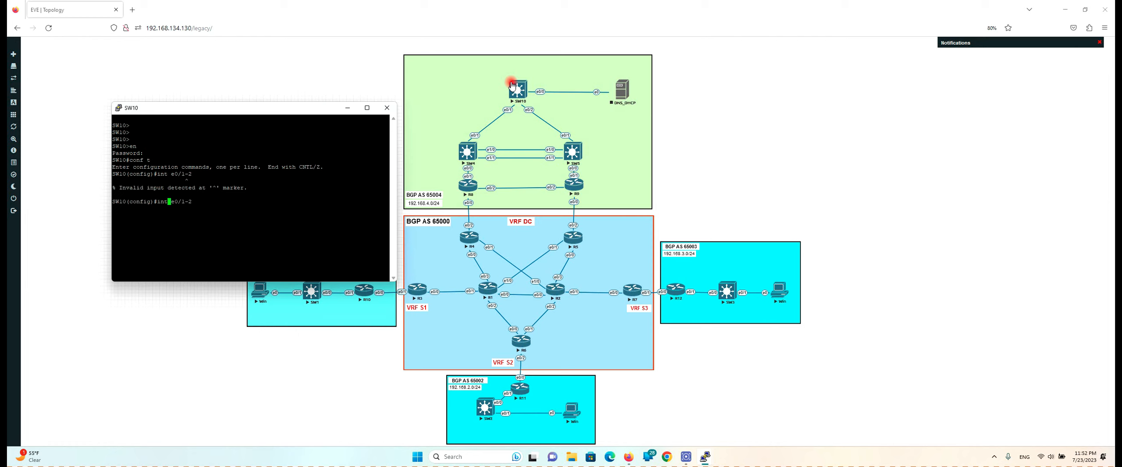
type("ran")
key("Return")
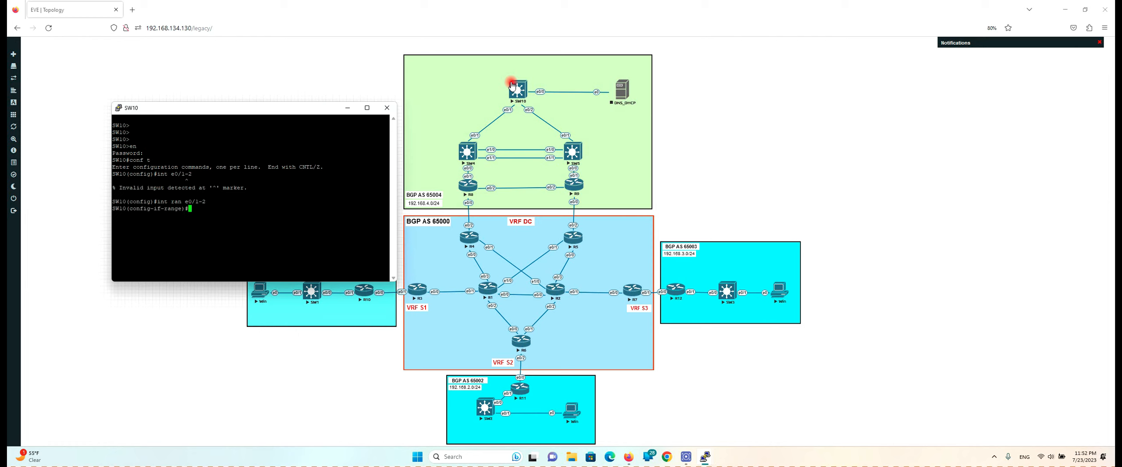
Set switchport trunk encapsulation dot1q on SW10's e0/1-2
type("swi")
key("Tab")
type("tr")
key("Tab")
type("eb")
key("Tab")
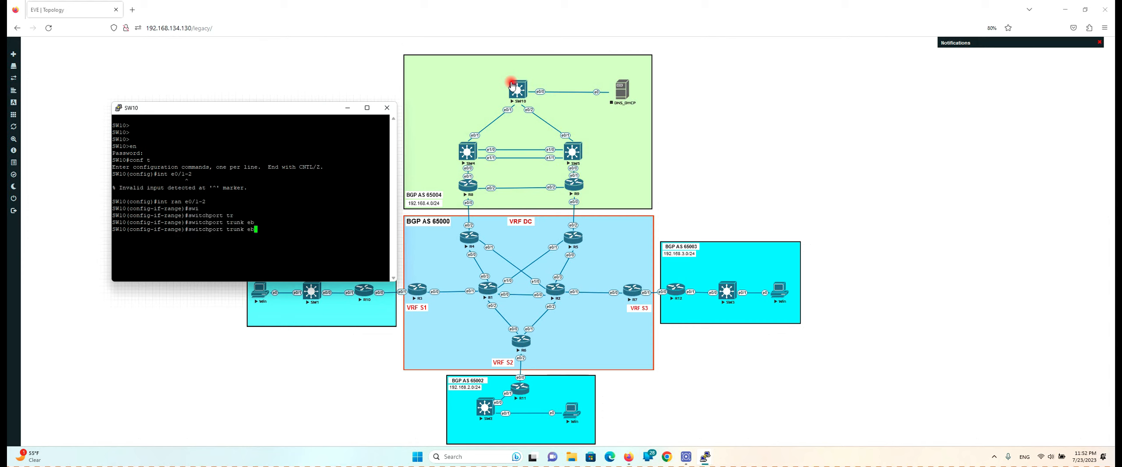
key("BackSpace")
type("n")
key("Tab")
type("do")
Set SW10's ports to switchport mode trunk, save with do wr, and minimize the console
key("Tab")
key("Return")
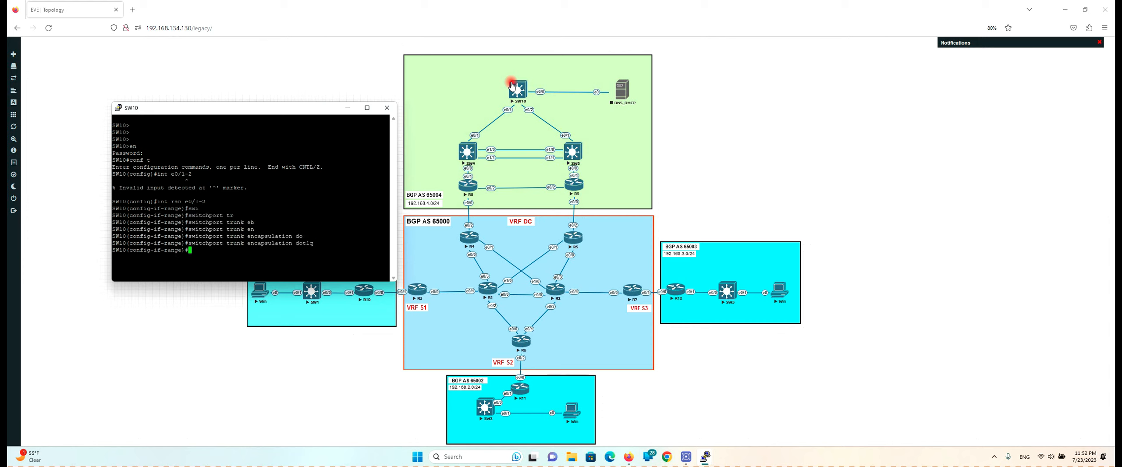
type("swi")
key("Tab")
type("mo")
key("Tab")
type("tr")
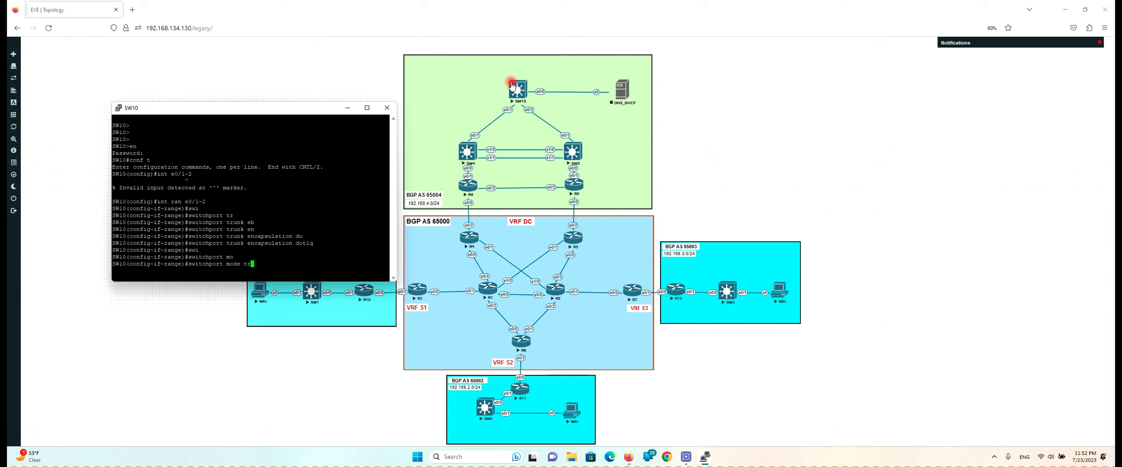
key("Tab")
key("Return")
key("Return")
key("Return")
type("do wr")
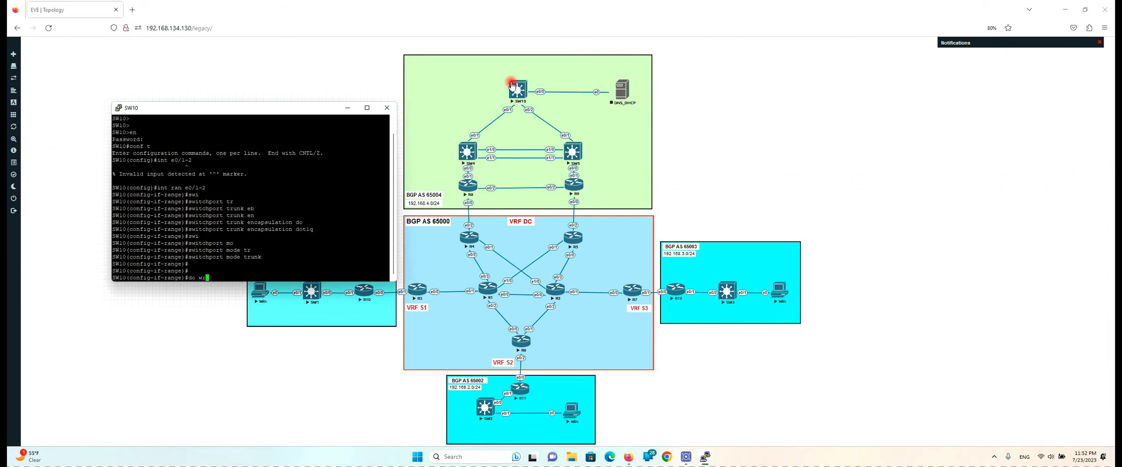
key("Return")
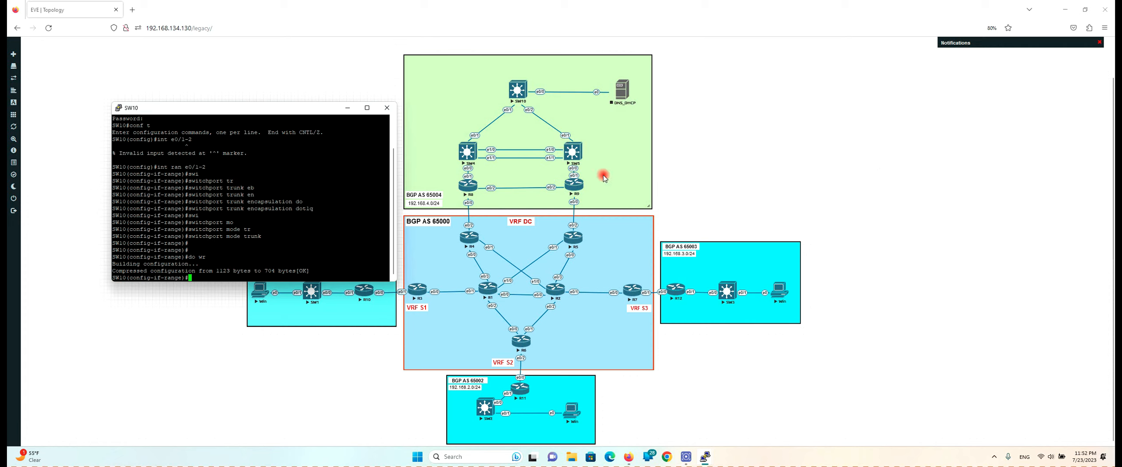
left_click(721, 114)
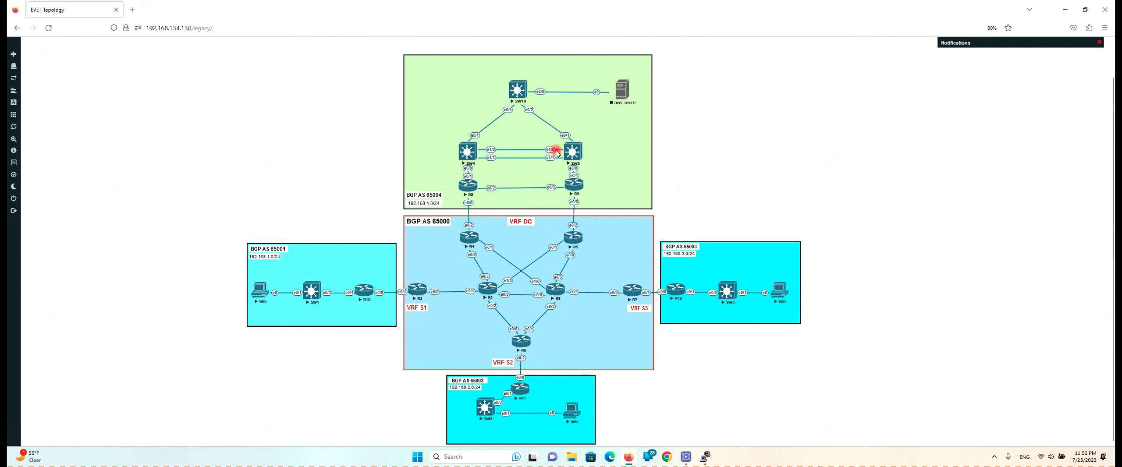
Restore the SW4 console from the taskbar and exit to the global configuration prompt
left_click(707, 458)
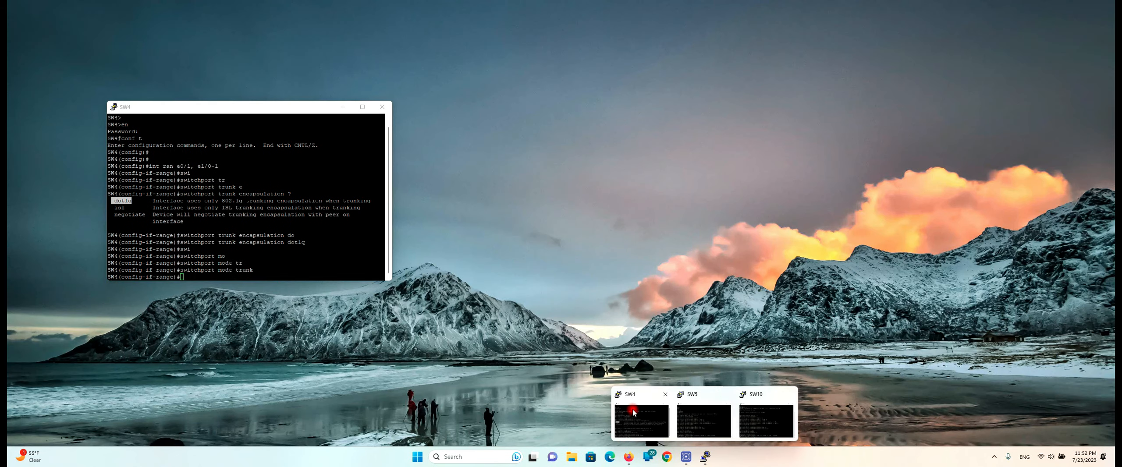
left_click(636, 416)
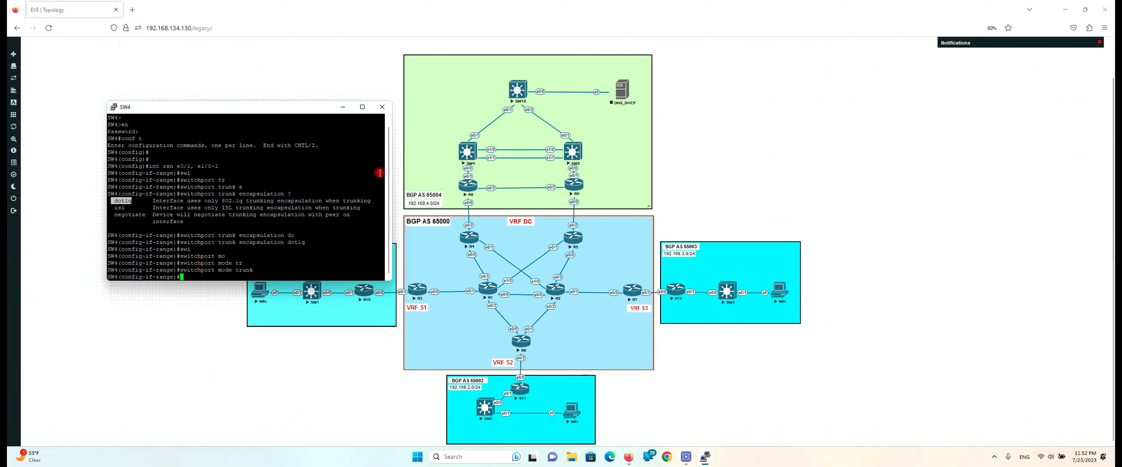
left_click_drag(282, 107, 283, 96)
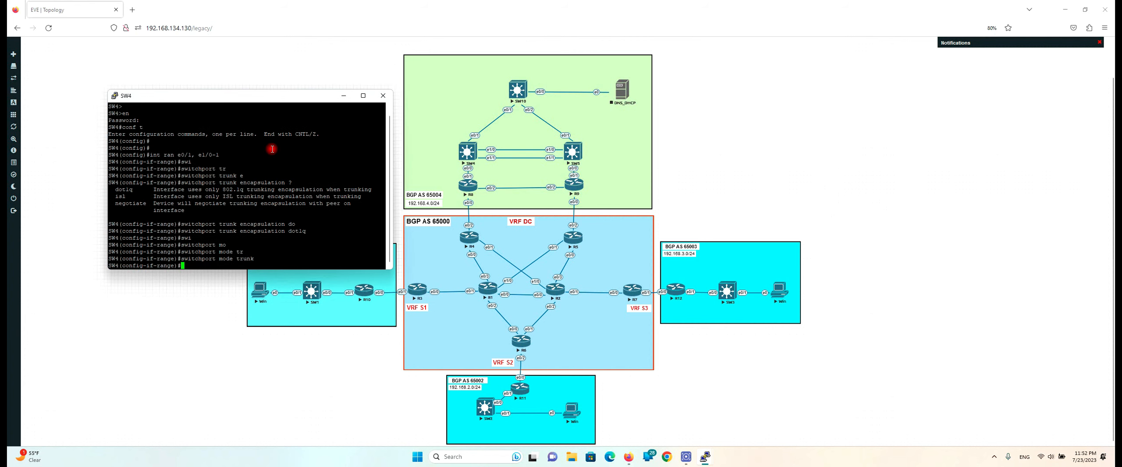
type("ex")
key("Return")
key("Return")
key("Return")
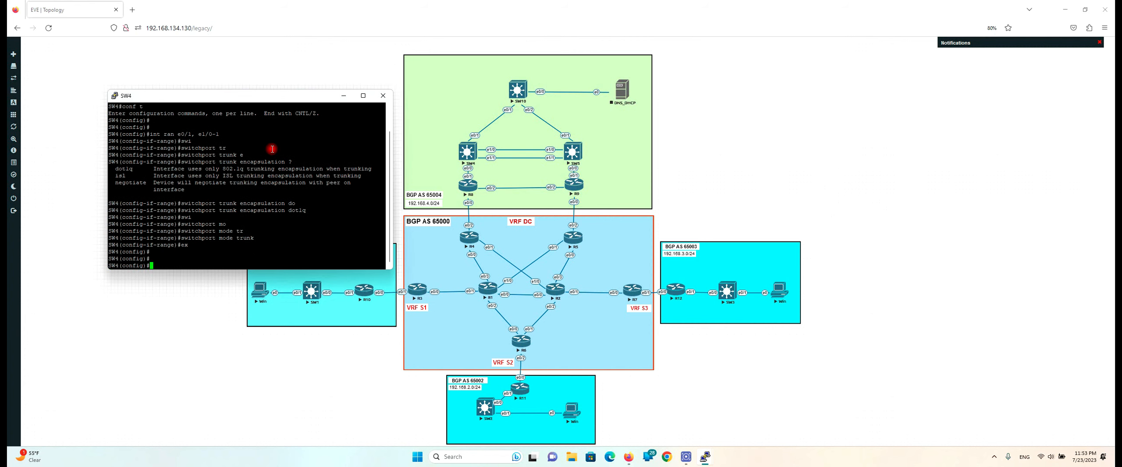
key("Return")
key("Return")
key("Return")
key("Return")
key("Return")
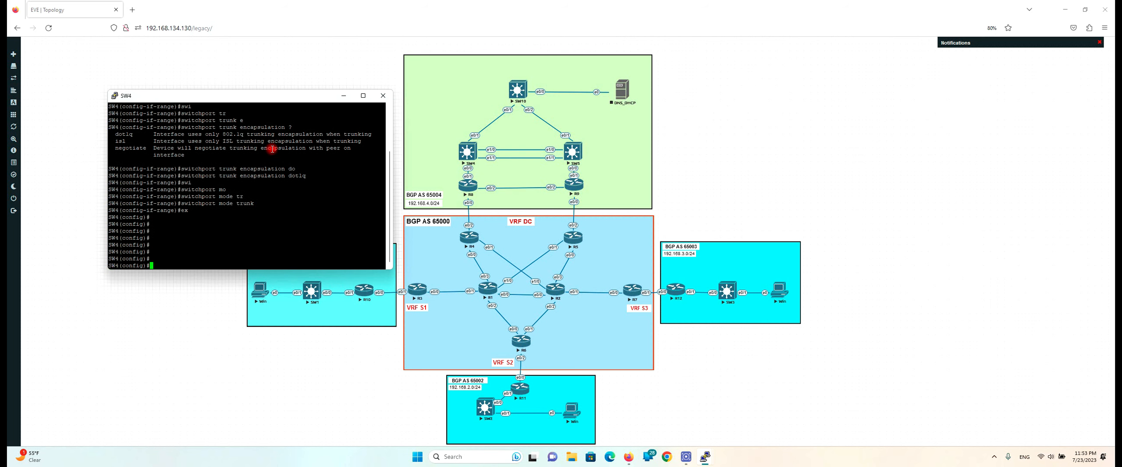
On SW4, select interface range e1/0-1, correcting the mistyped port name
type("int ran 1/0")
key("Left")
key("Right")
type("-1")
key("Return")
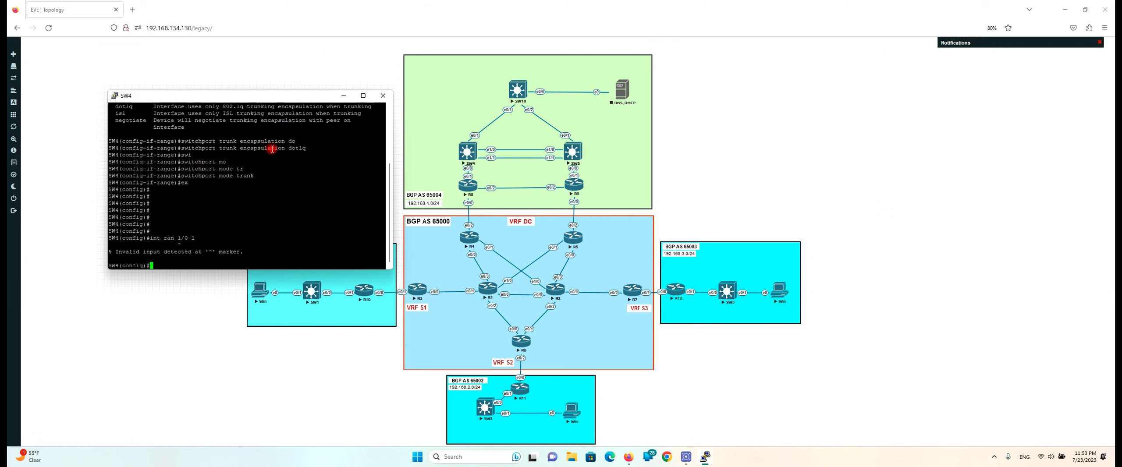
key("Up")
key("Left")
key("Left")
key("Left")
key("Left")
key("Left")
key("Delete")
type("e1")
key("Return")
key("Return")
key("Return")
key("Return")
List the channel-group numbers, then the mode options for channel-group 45
type("cha")
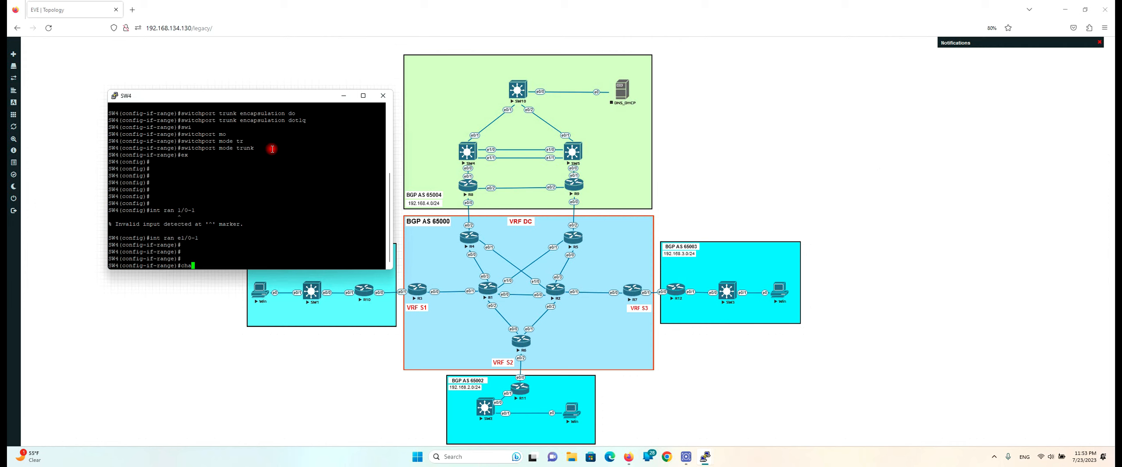
key("BackSpace")
key("Tab")
type("g")
key("Tab")
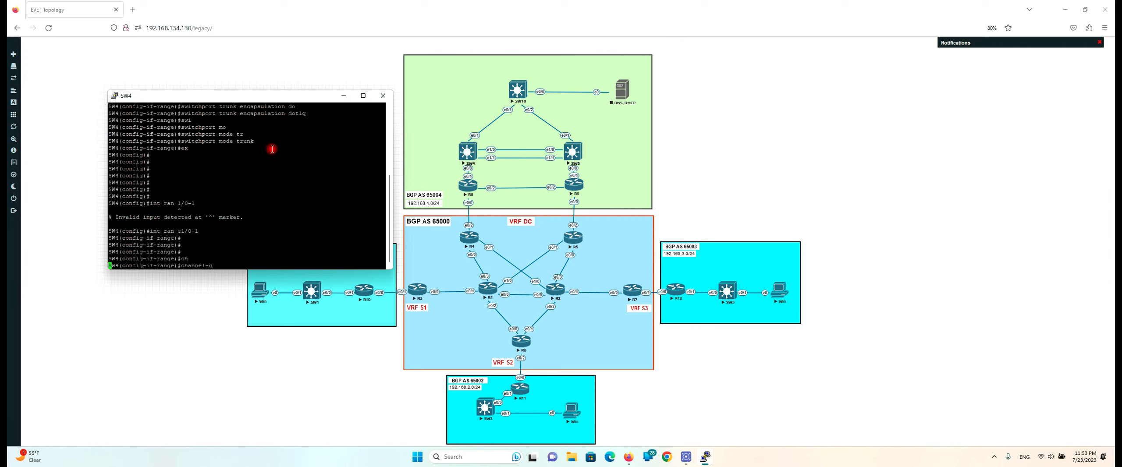
type("?")
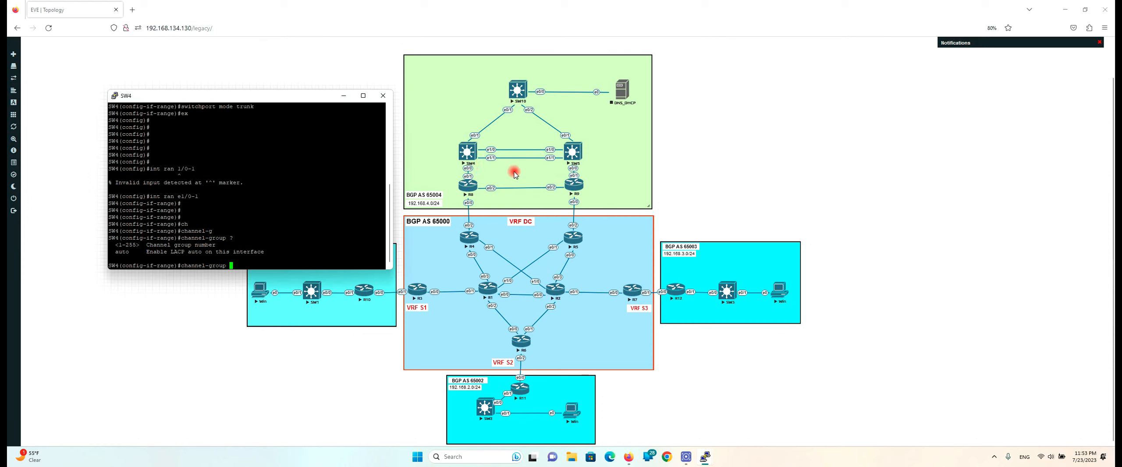
type("45")
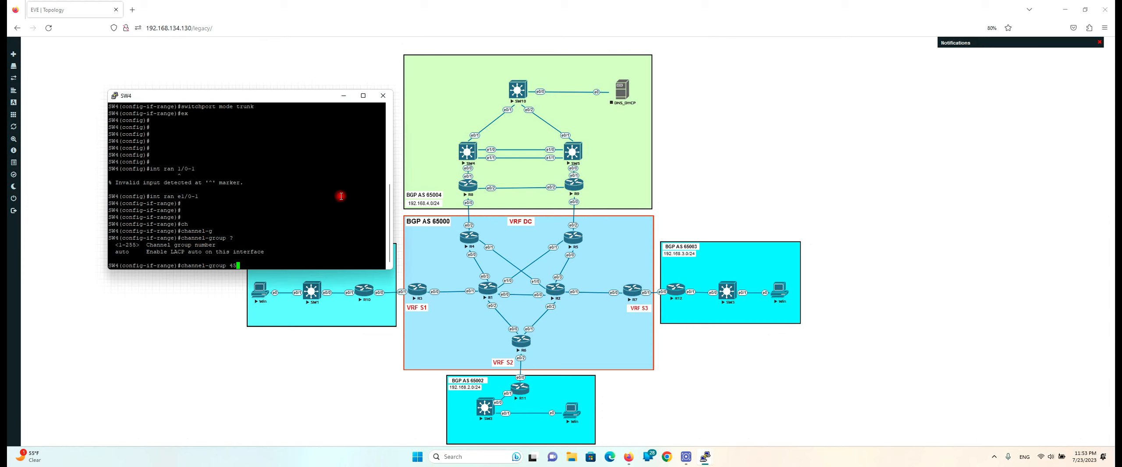
type(" mo")
key("Tab")
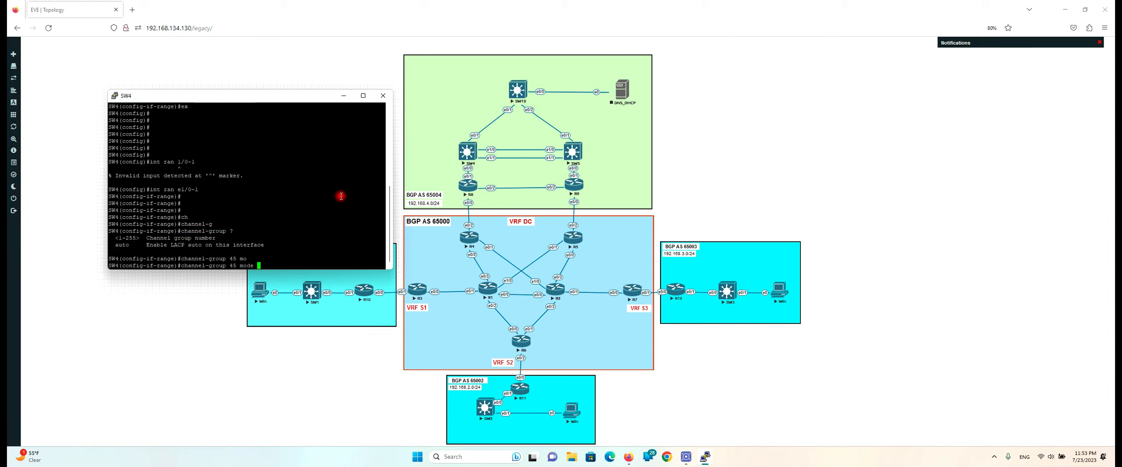
type("?")
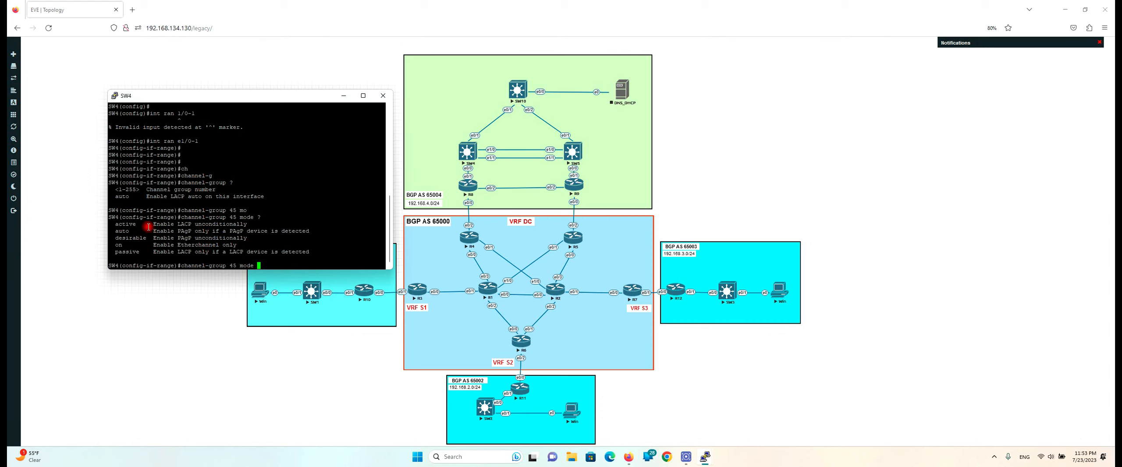
Highlight the LACP active/passive and PAgP auto options in the mode help output
left_click_drag(183, 225, 193, 226)
left_click_drag(178, 231, 191, 231)
left_click(184, 226)
double_click(184, 225)
left_click_drag(112, 224, 137, 224)
left_click_drag(113, 252, 142, 252)
left_click_drag(112, 224, 143, 224)
left_click(117, 253)
left_click_drag(117, 253, 138, 254)
Add e1/0-1 to channel-group 45 in LACP active mode, creating Port-channel 45
type("ac")
key("Tab")
key("Return")
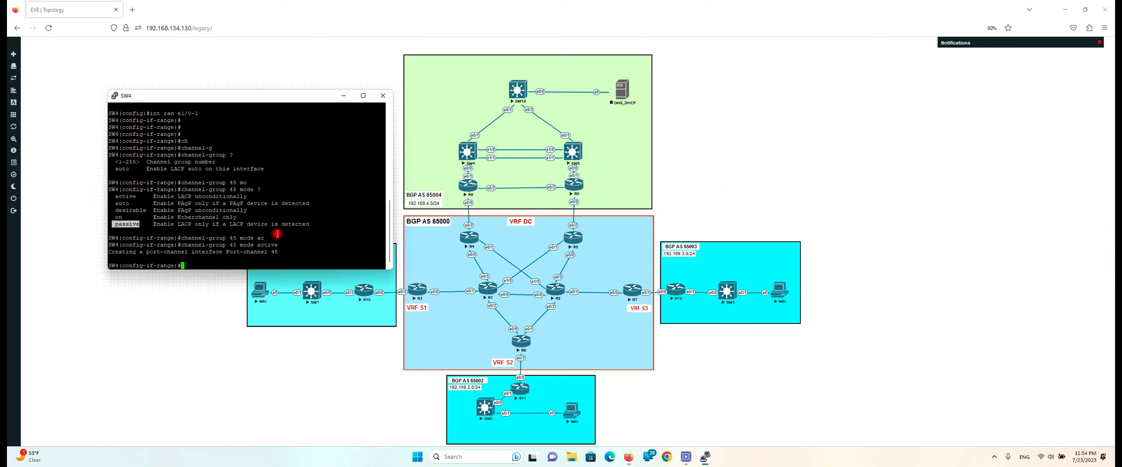
Bring SW5's console beside SW4's and select SW5 interfaces e1/0-1 with 'int ran e1/0-1'
left_click(706, 458)
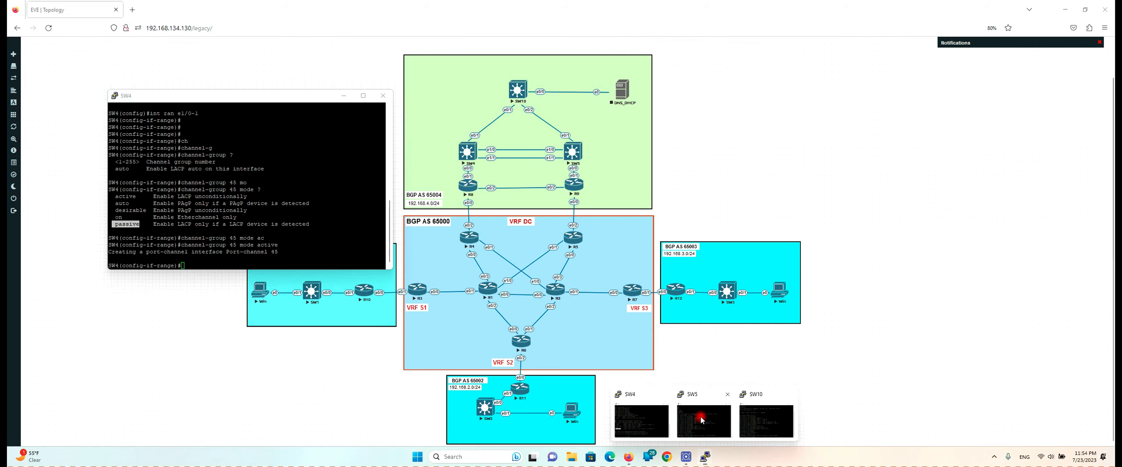
left_click(703, 422)
left_click_drag(248, 100, 683, 104)
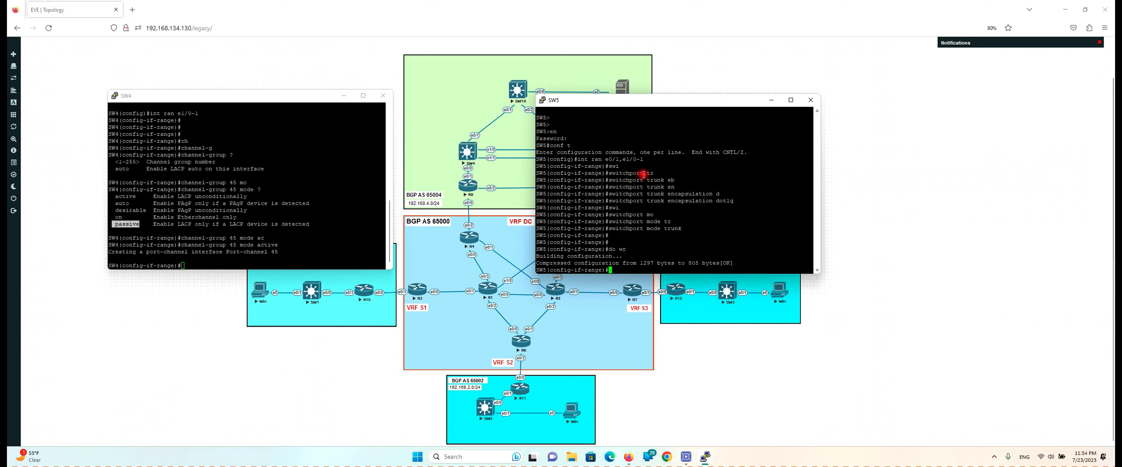
type("ex")
key("Return")
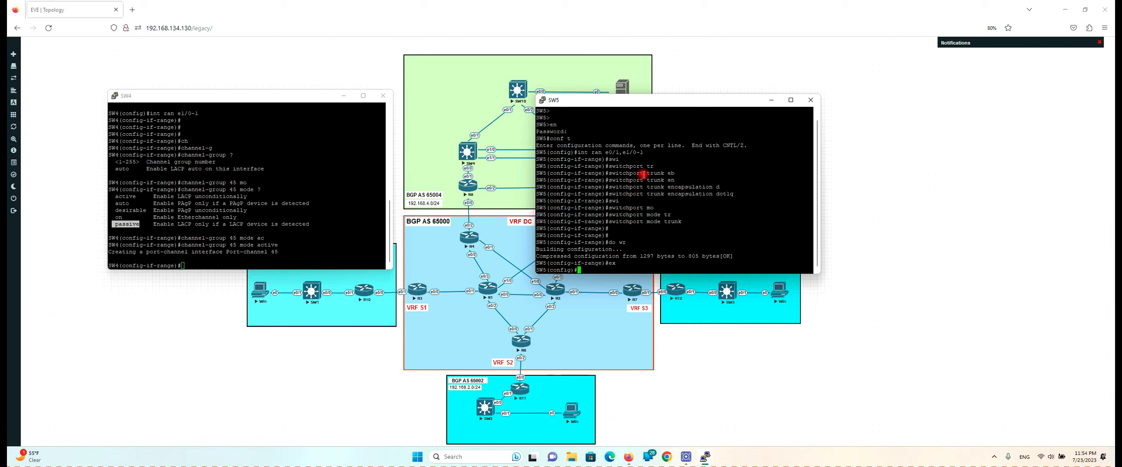
type("int ran ")
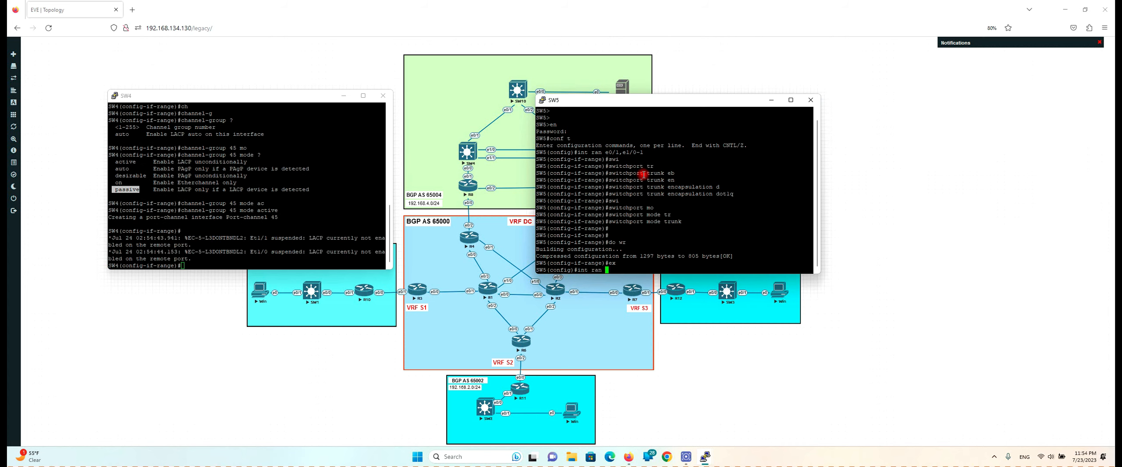
type("e1/0-1")
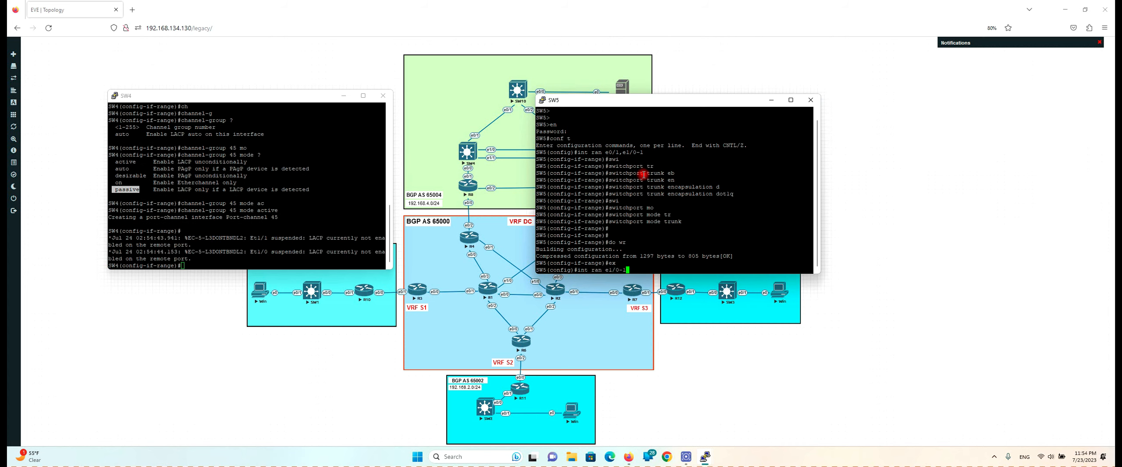
key("Return")
Assign SW5's e1/0-1 to channel-group 45 in LACP passive mode
type("sw")
key("BackSpace")
key("BackSpace")
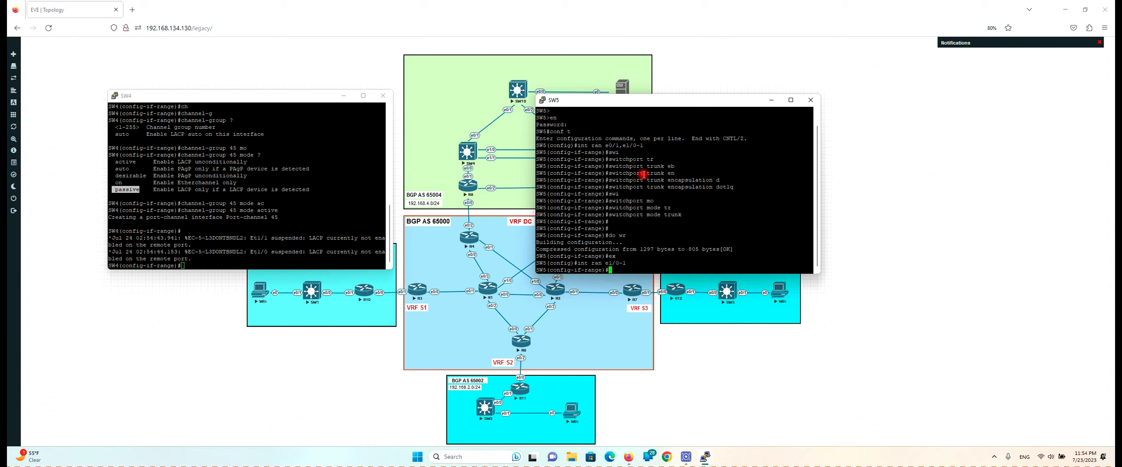
type("c")
type("ha")
key("Tab")
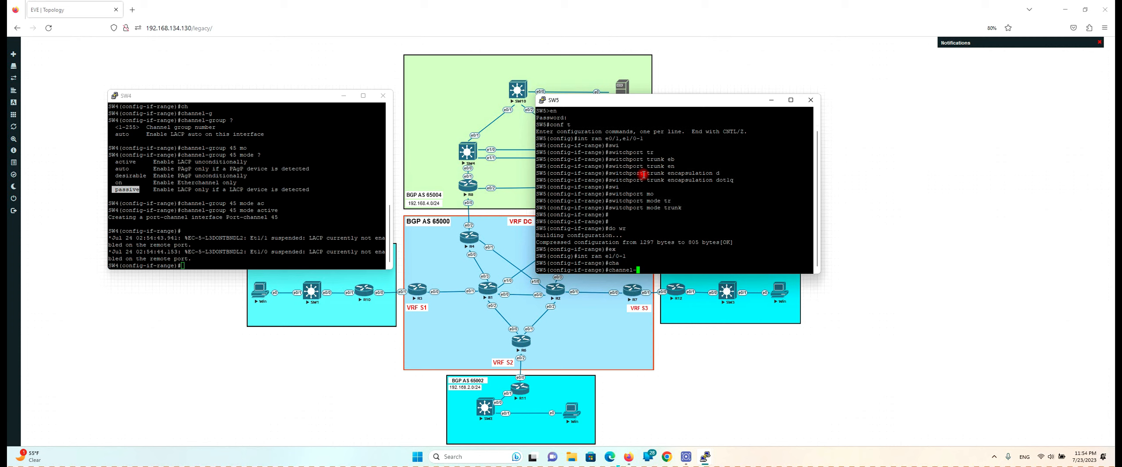
type("g")
key("Tab")
type("45 mo")
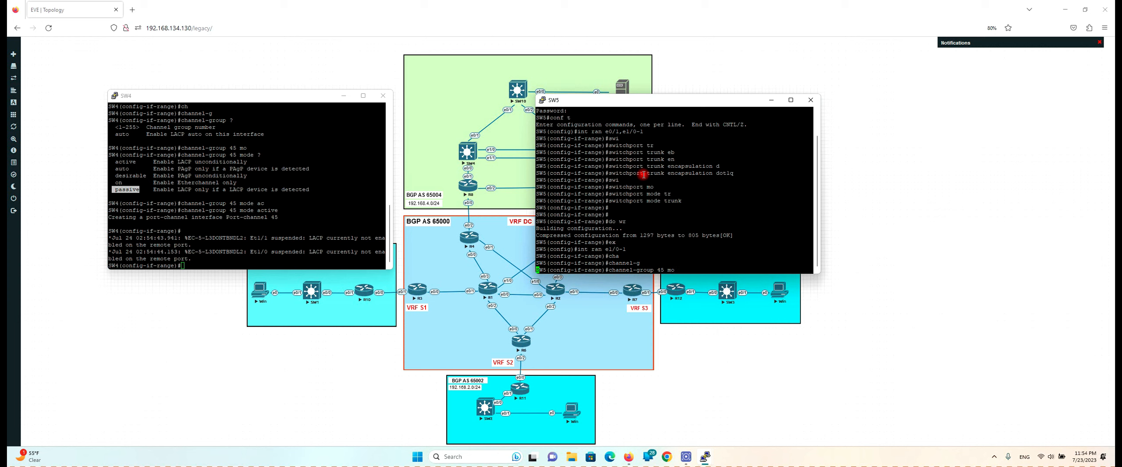
key("Tab")
type("pa")
key("Tab")
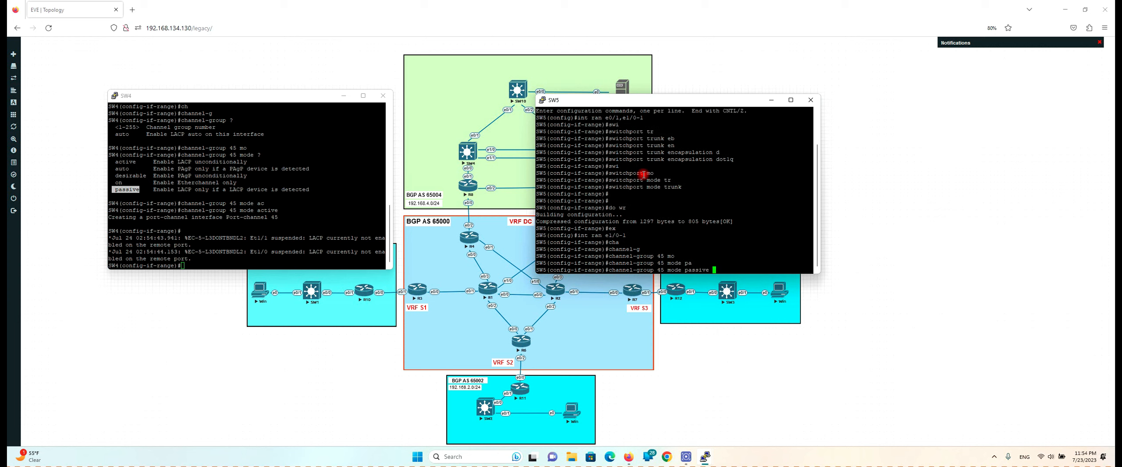
key("Return")
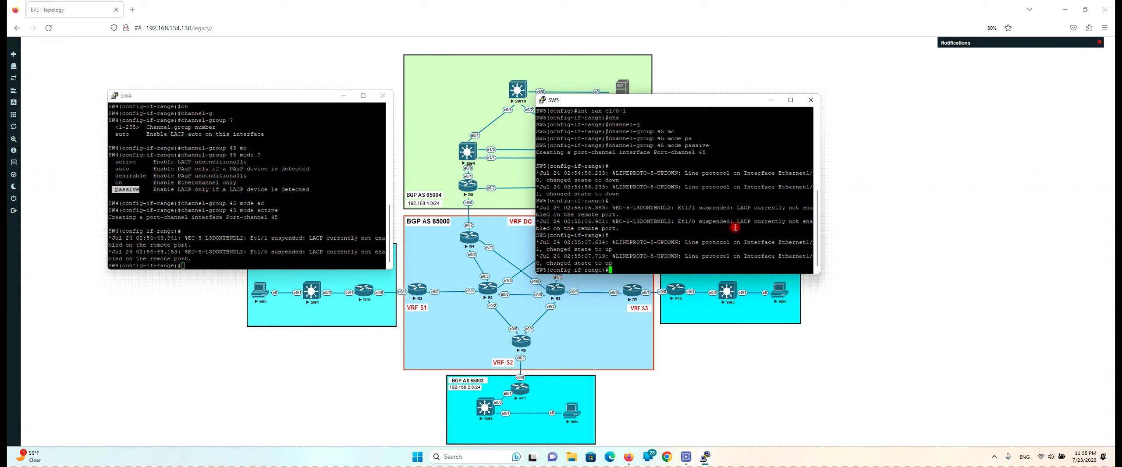
Check Port-channel45 status on SW4 with 'do sh int po 45'
left_click_drag(737, 222, 616, 229)
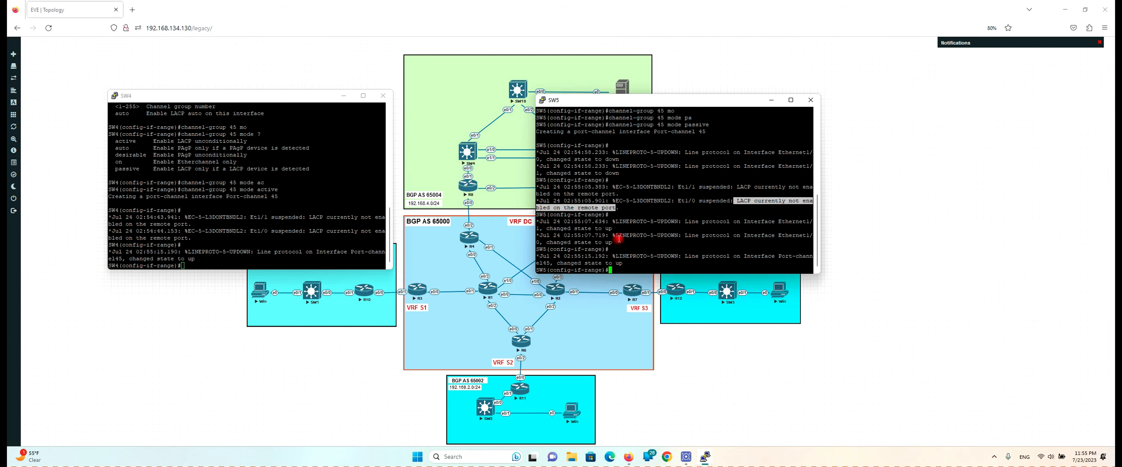
left_click(234, 231)
key("Return")
key("Return")
key("Return")
key("Return")
key("Return")
key("Return")
key("Return")
key("Return")
key("Return")
key("Return")
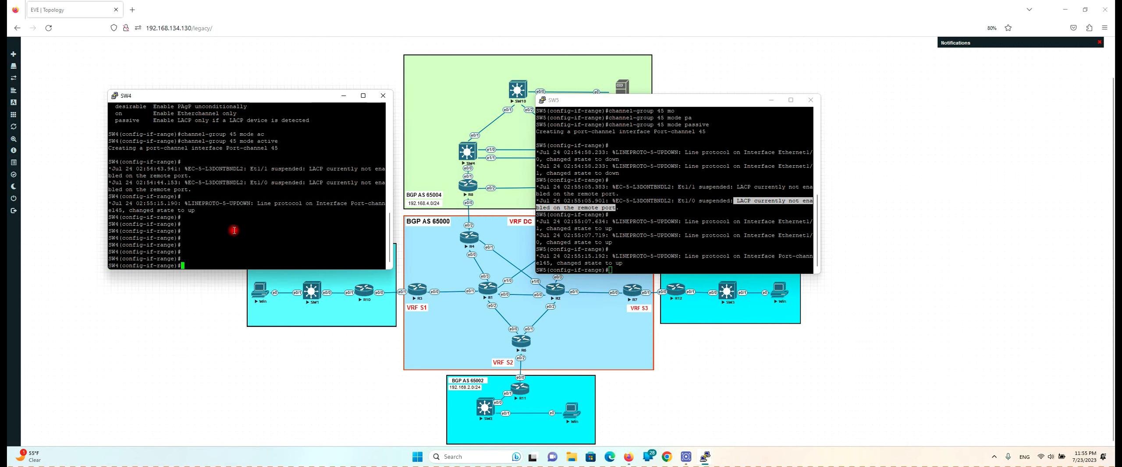
type("do")
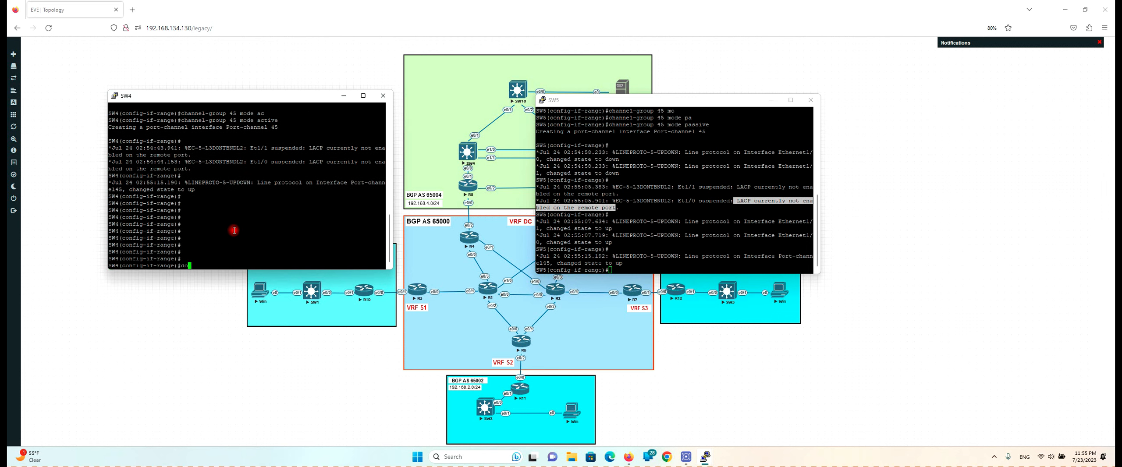
type(" sh int po 45")
key("Return")
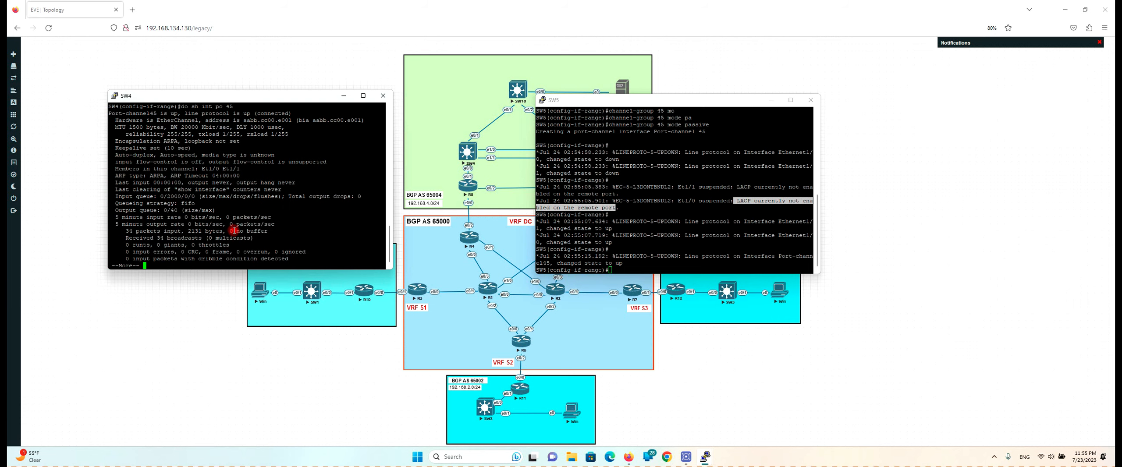
key("q")
Show SW4's Port-channel45 running config, confirming dot1q trunk encapsulation and trunk mode
key("Up")
key("Left")
key("Left")
key("Left")
key("Left")
key("Left")
key("Left")
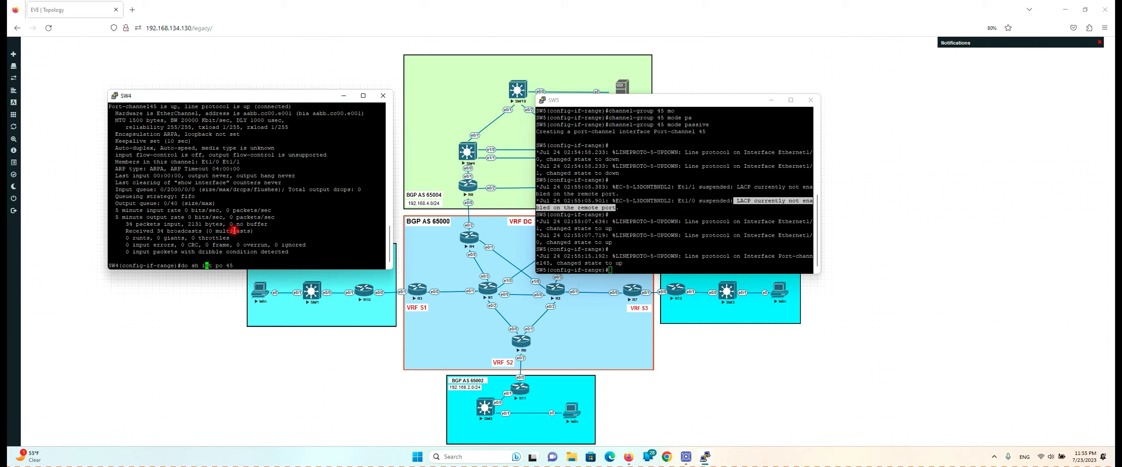
type("run")
key("Return")
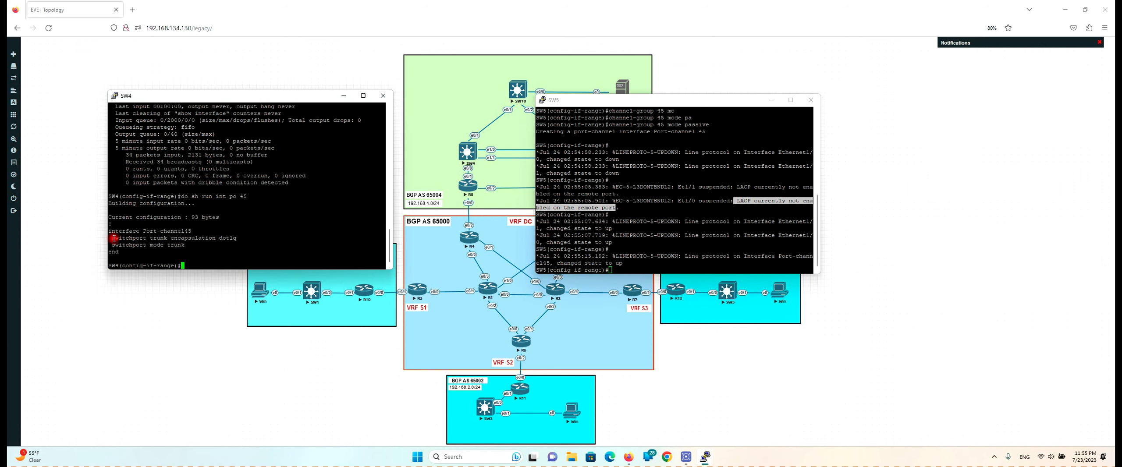
left_click_drag(113, 238, 206, 246)
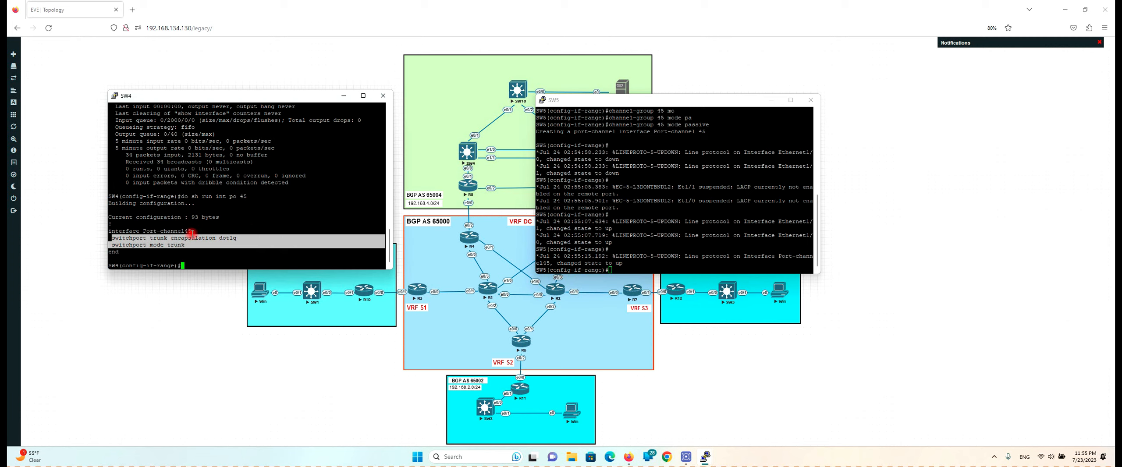
left_click_drag(192, 232, 143, 231)
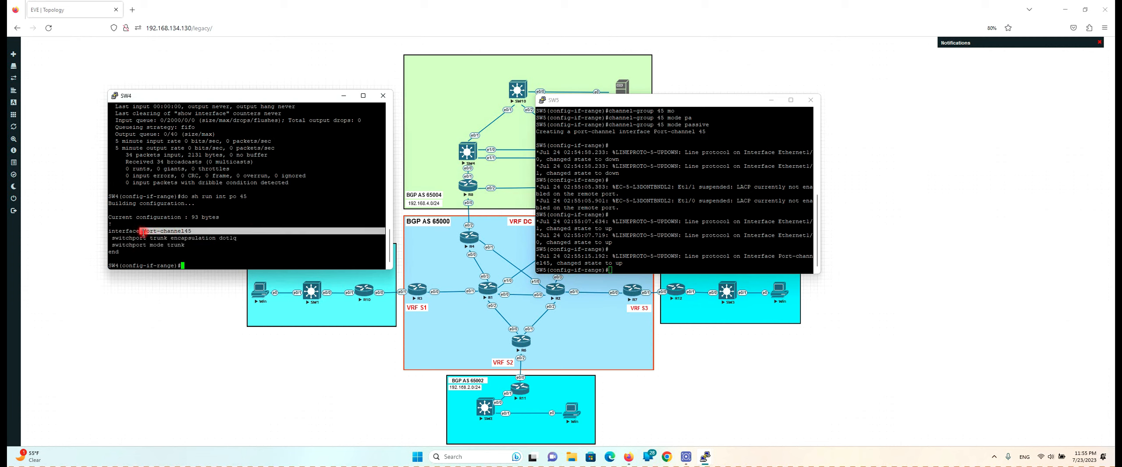
left_click(674, 208)
key("Return")
key("Return")
key("Return")
key("Return")
key("Return")
key("Return")
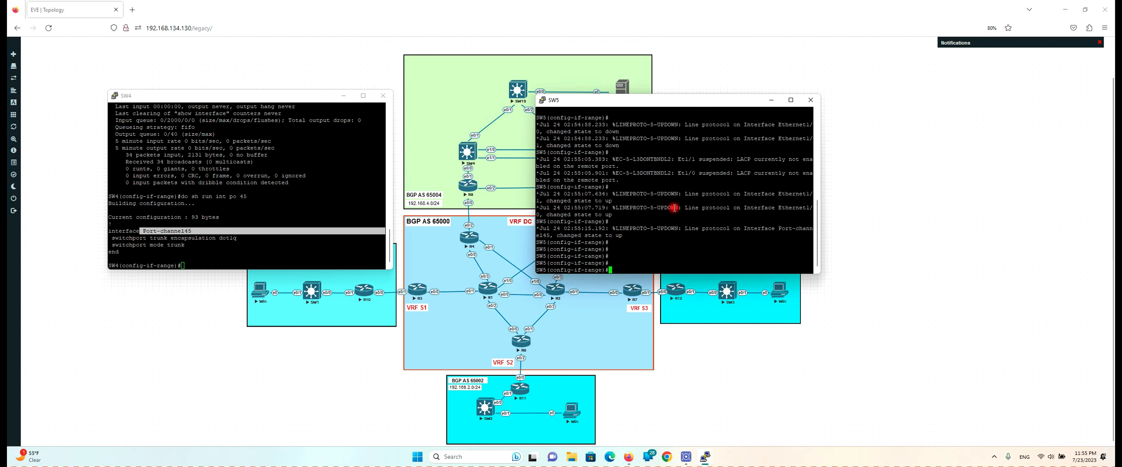
Show SW5's Port-channel45 running config and confirm its two switchport trunk lines
type("do sh ru")
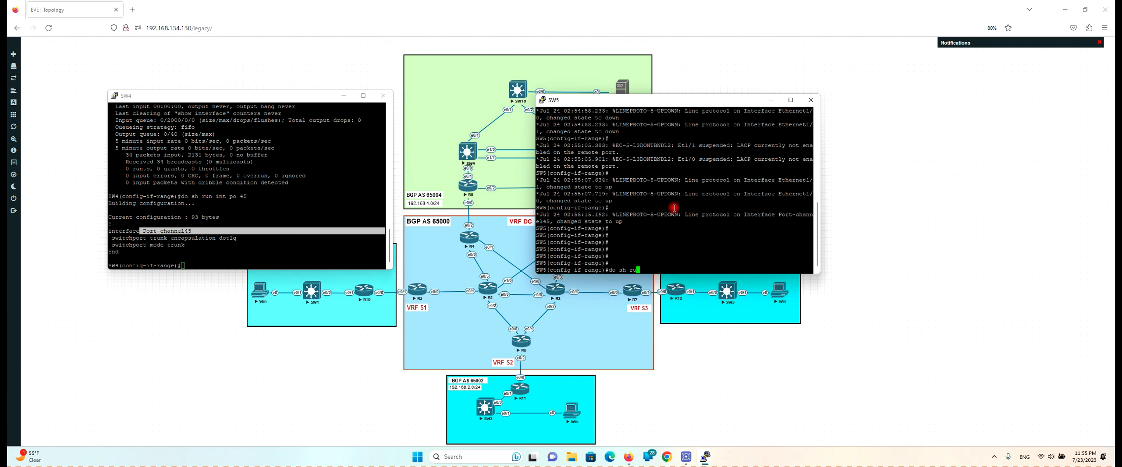
type("n int po 45")
key("Return")
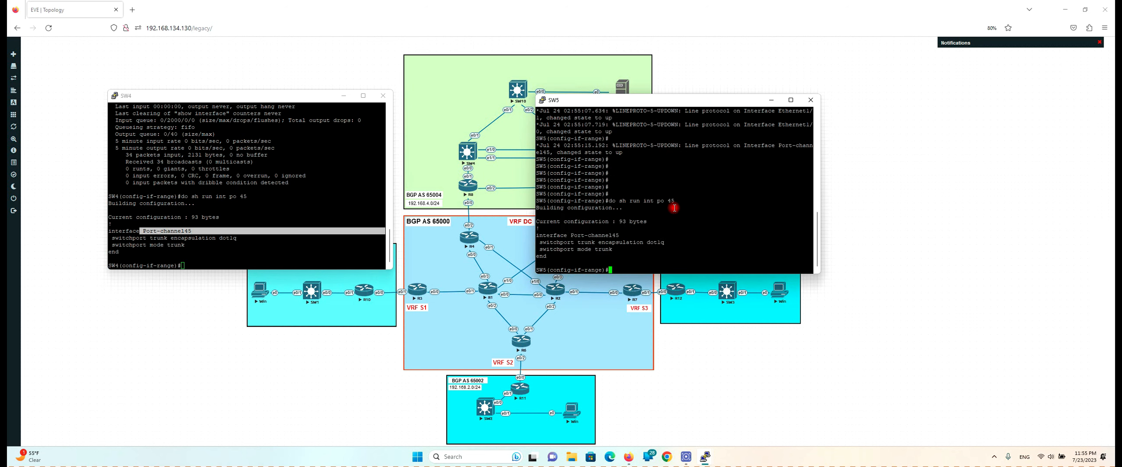
left_click_drag(538, 242, 615, 249)
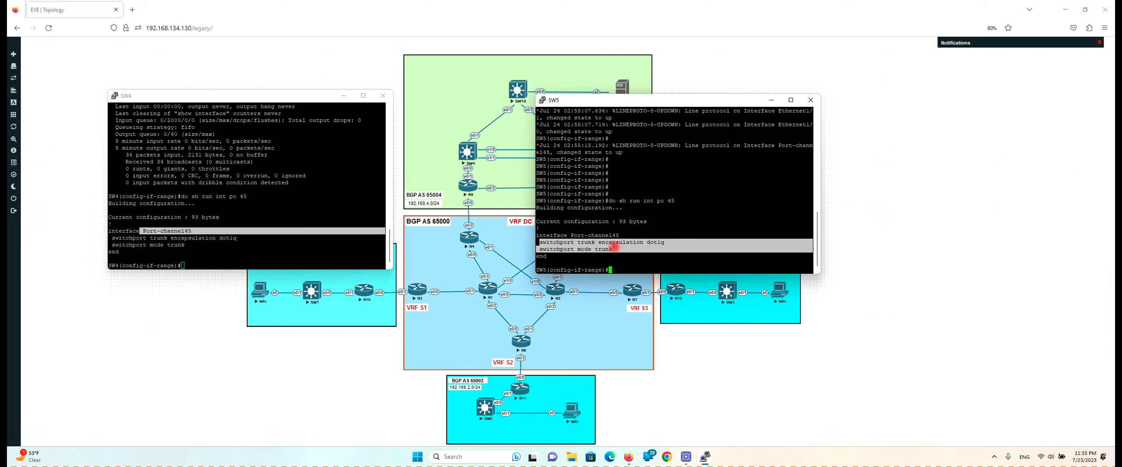
left_click(646, 216)
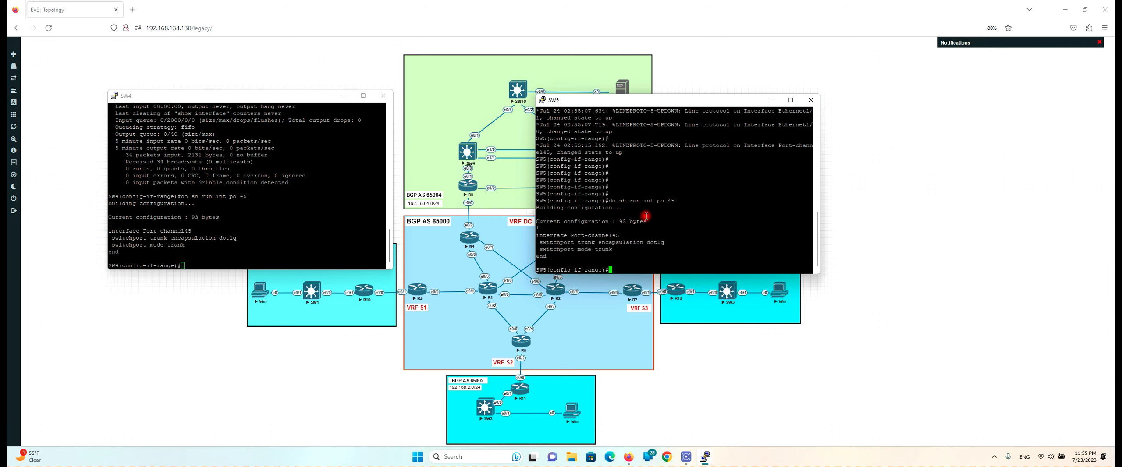
Bring back only the SW4 console and exit to its global configuration prompt
left_click(358, 73)
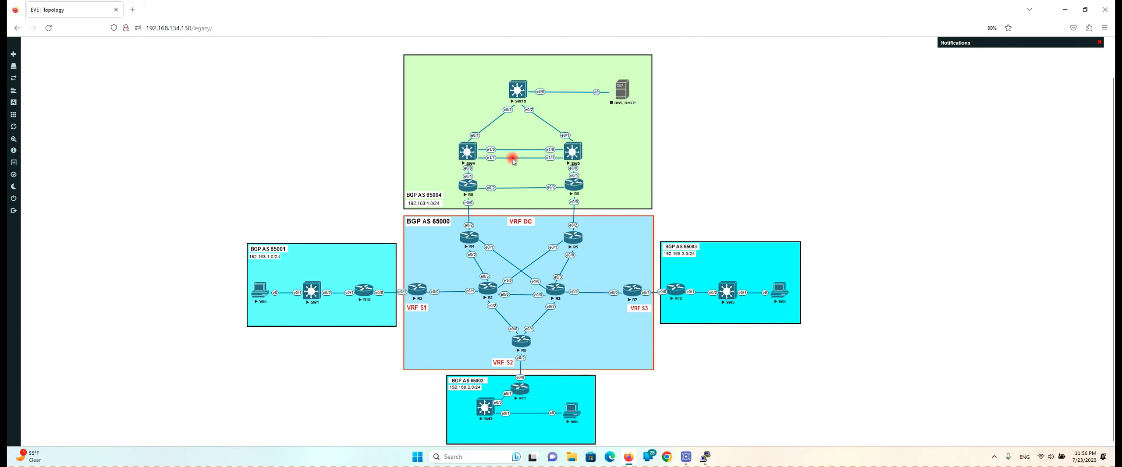
mouse_move(705, 459)
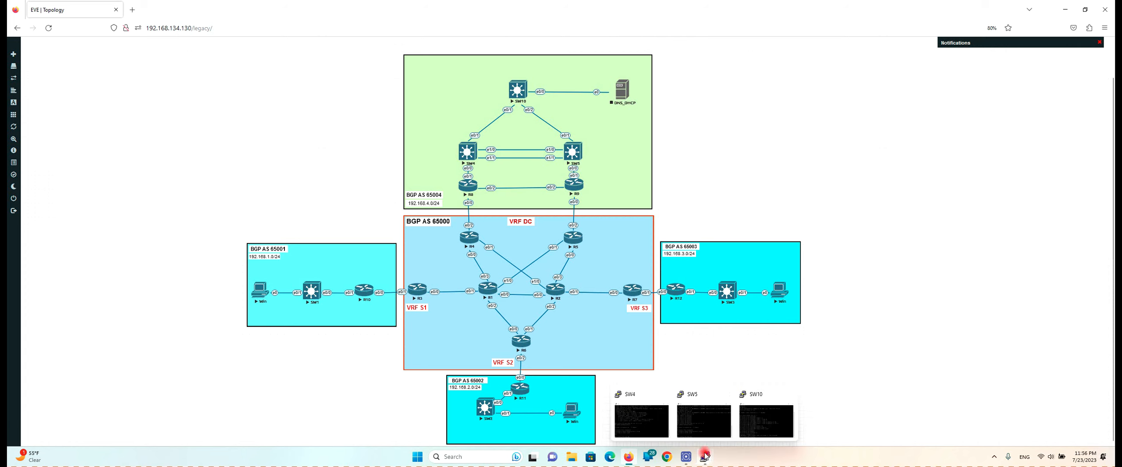
left_click(644, 410)
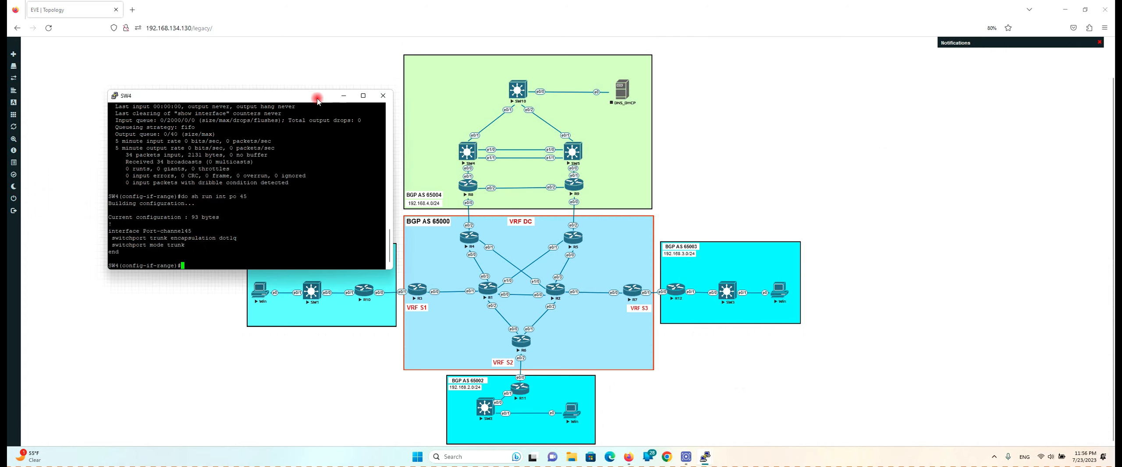
left_click_drag(319, 99, 284, 59)
left_click(252, 152)
key("Return")
key("Return")
key("Return")
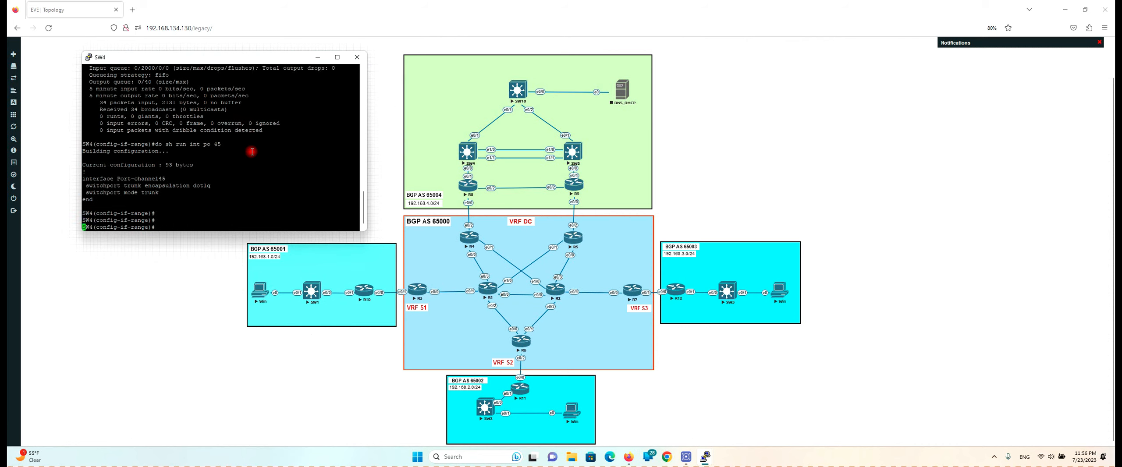
type("ex")
key("Return")
key("Return")
key("Return")
key("Return")
key("Return")
key("Return")
key("Return")
key("Return")
key("Return")
key("Return")
key("Return")
key("Return")
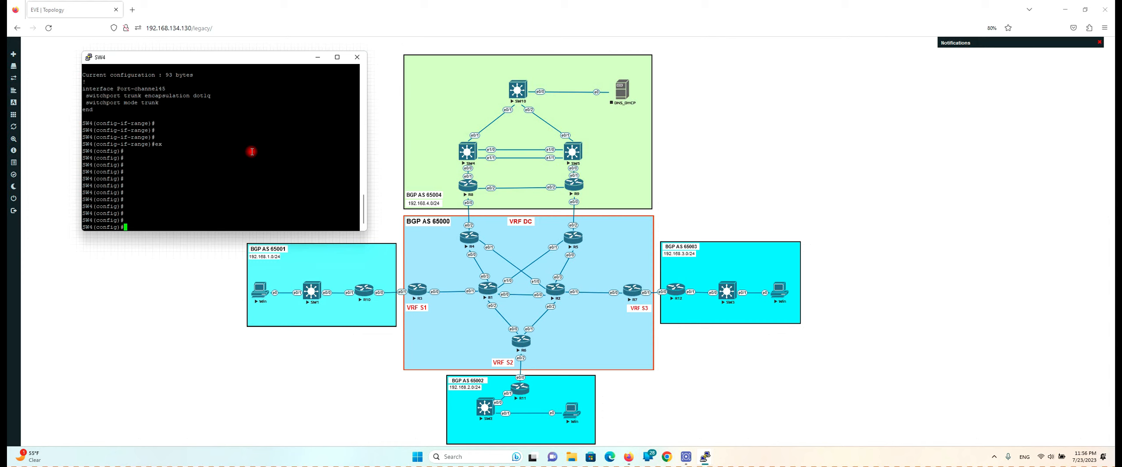
List SW4's existing VLANs with 'do sh vlan'
type("do sh vlan")
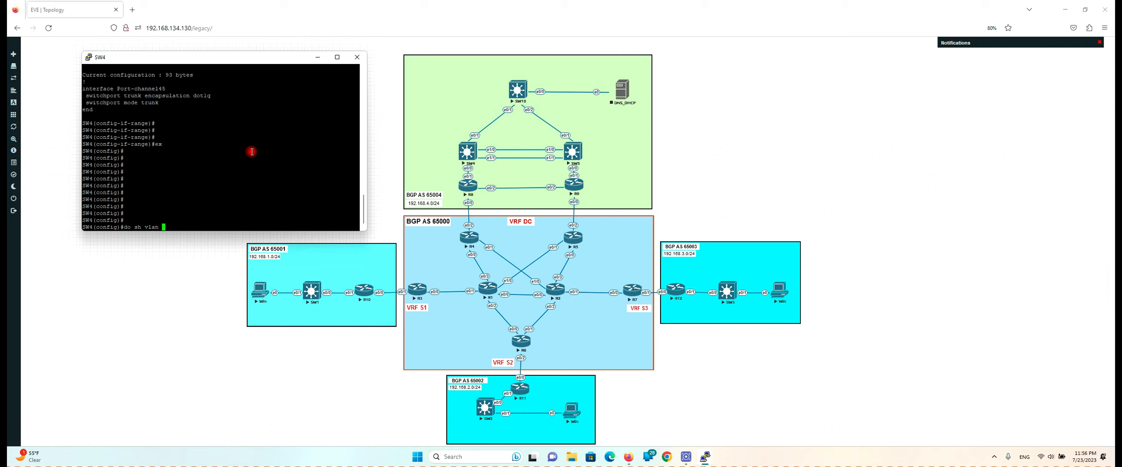
key("Return")
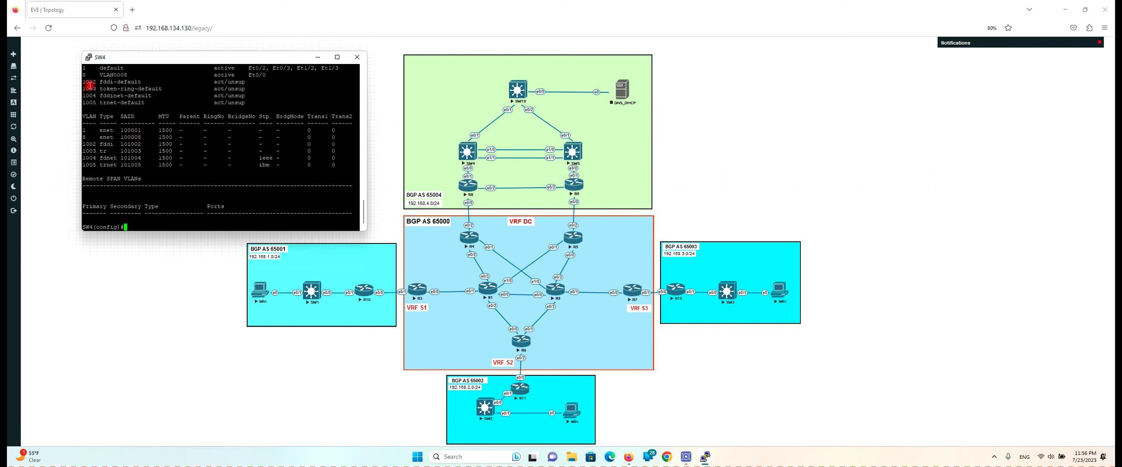
left_click_drag(83, 68, 111, 75)
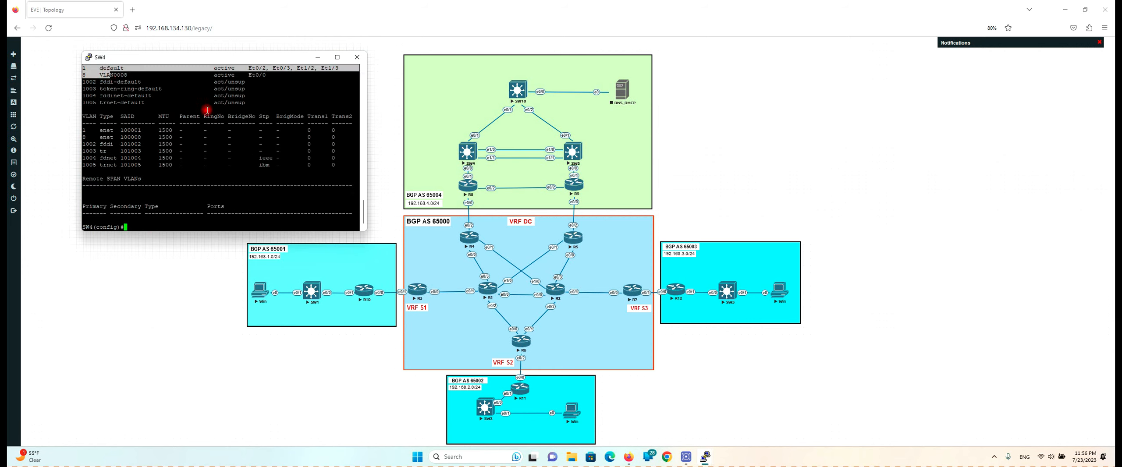
left_click(207, 110)
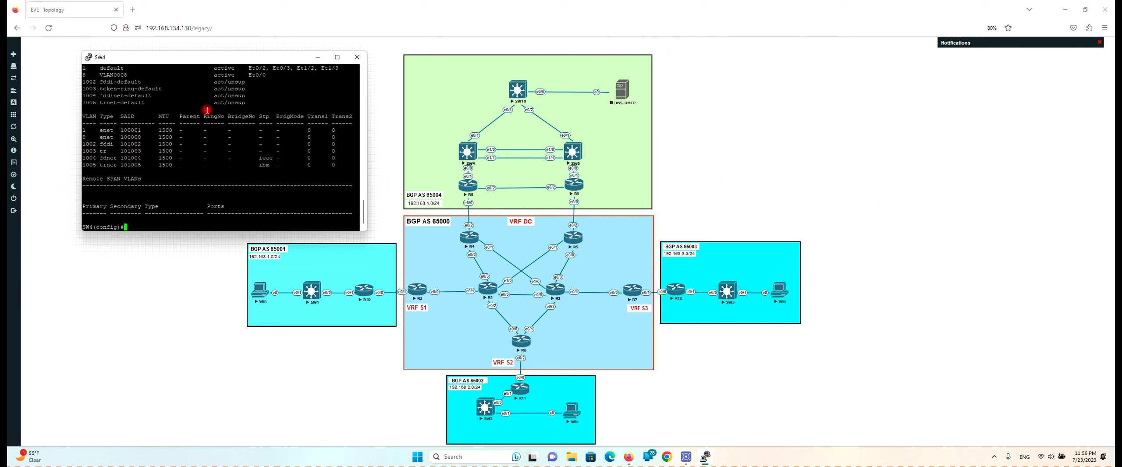
Create VLANs 10, 20, 30, 8, 9 and 99 on SW4 and exit VLAN mode
type("vl")
key("Tab")
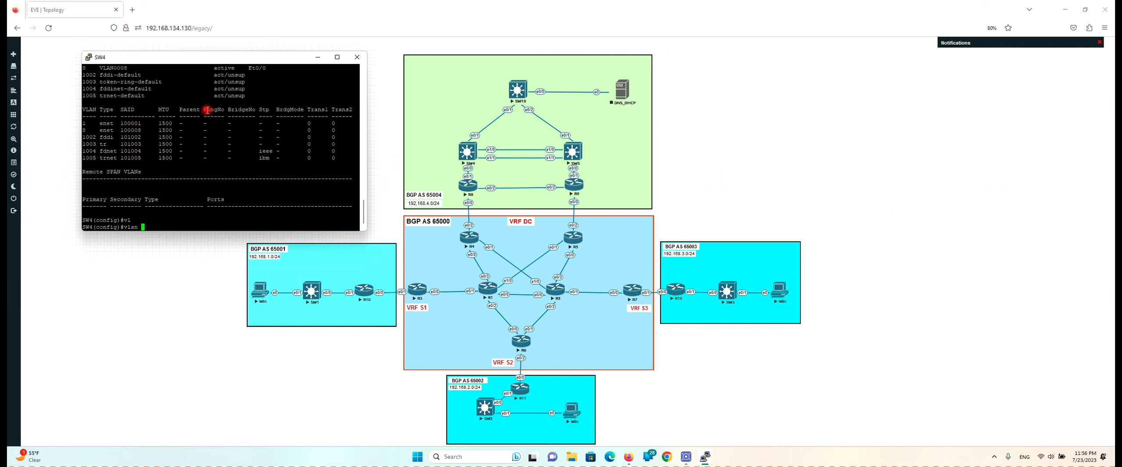
type("10,20,")
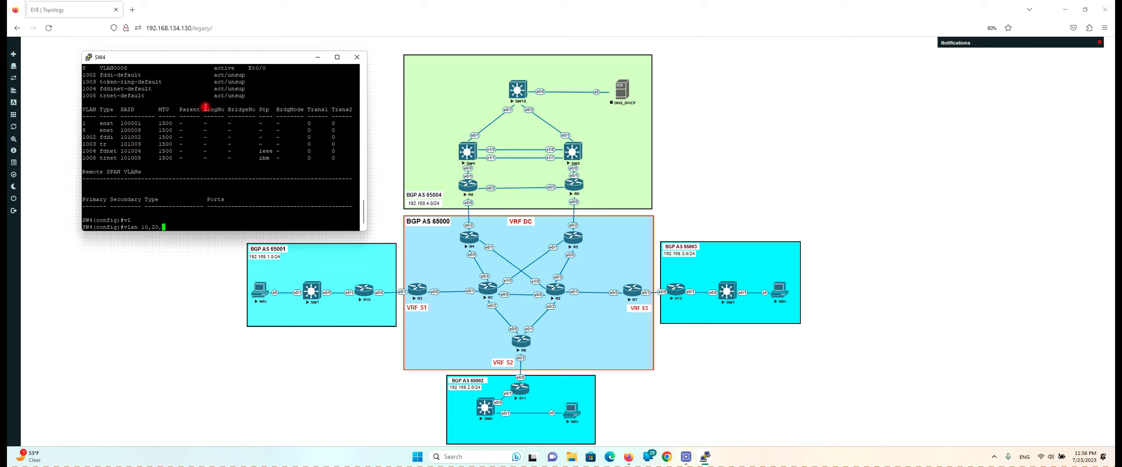
left_click_drag(142, 227, 161, 227)
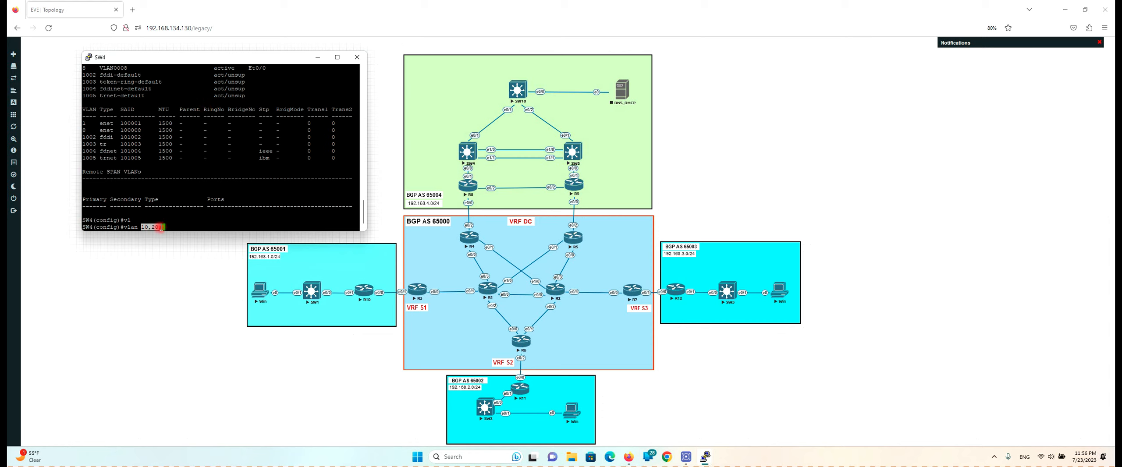
left_click(186, 221)
type("30,")
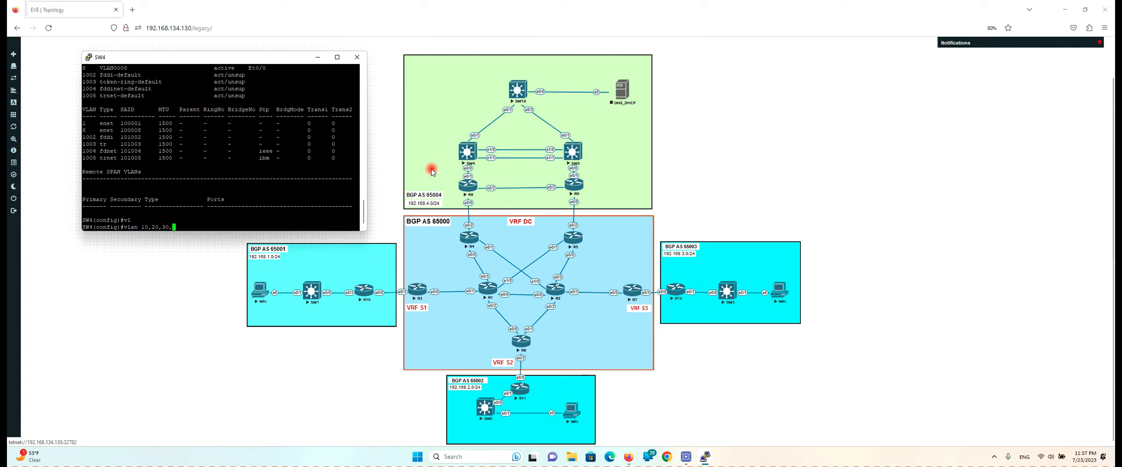
type("8")
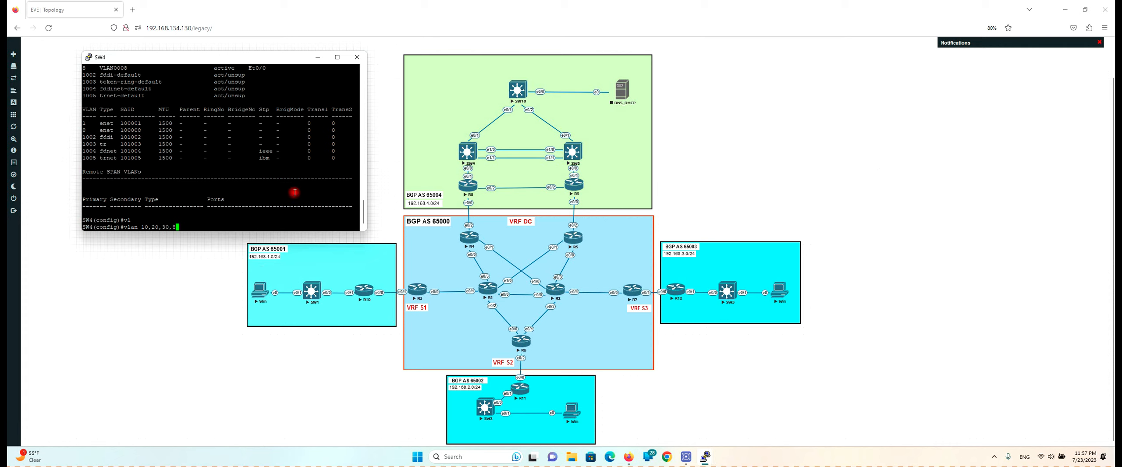
type(",")
type("9,")
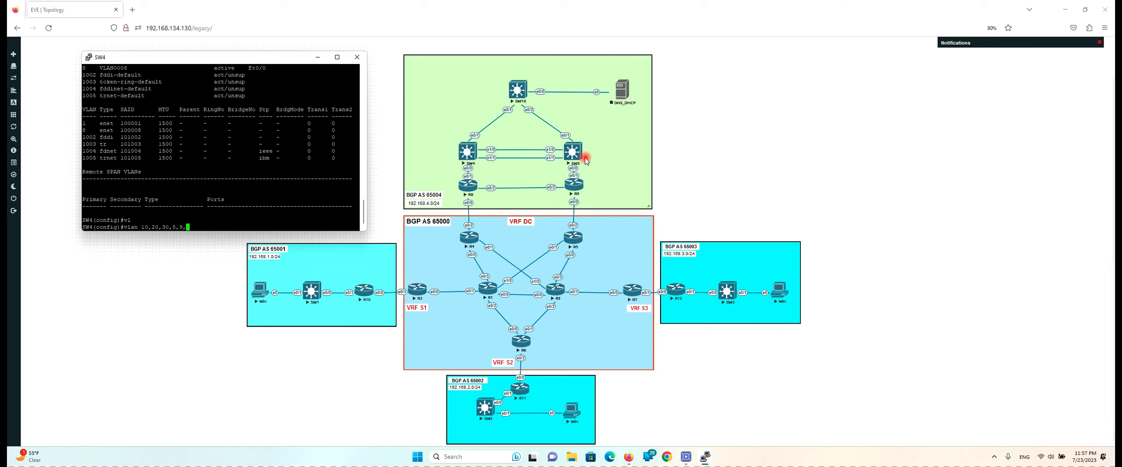
type("99")
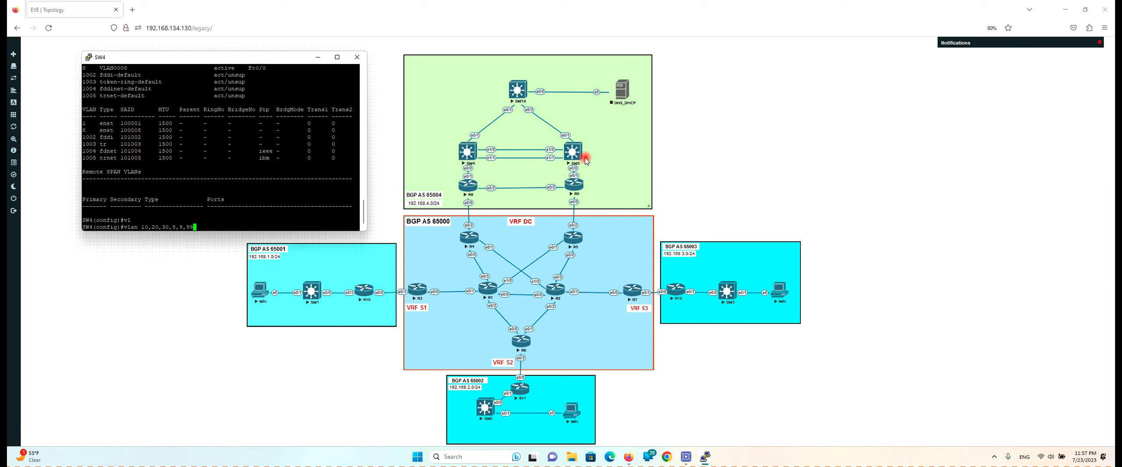
key("Return")
type("ex")
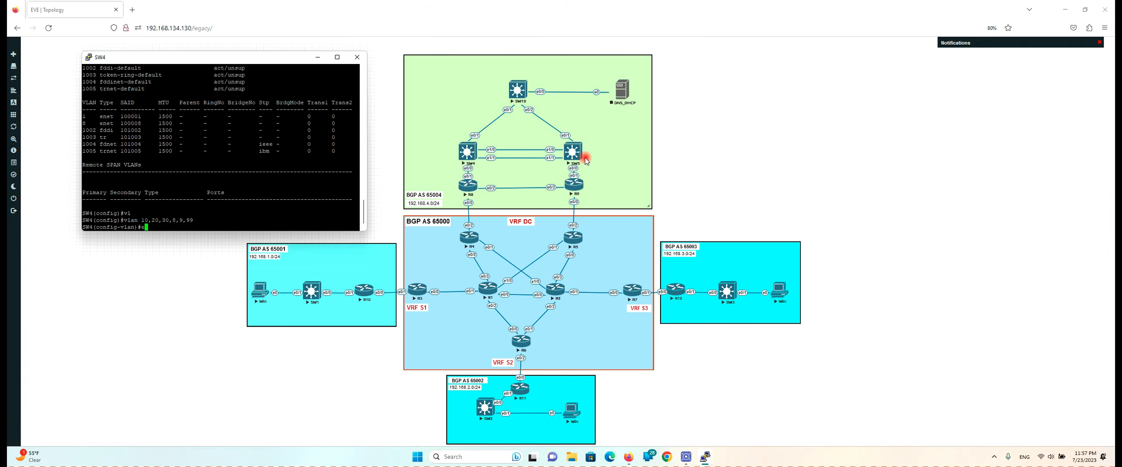
key("Return")
key("Return")
key("Return")
key("Return")
key("Return")
key("Return")
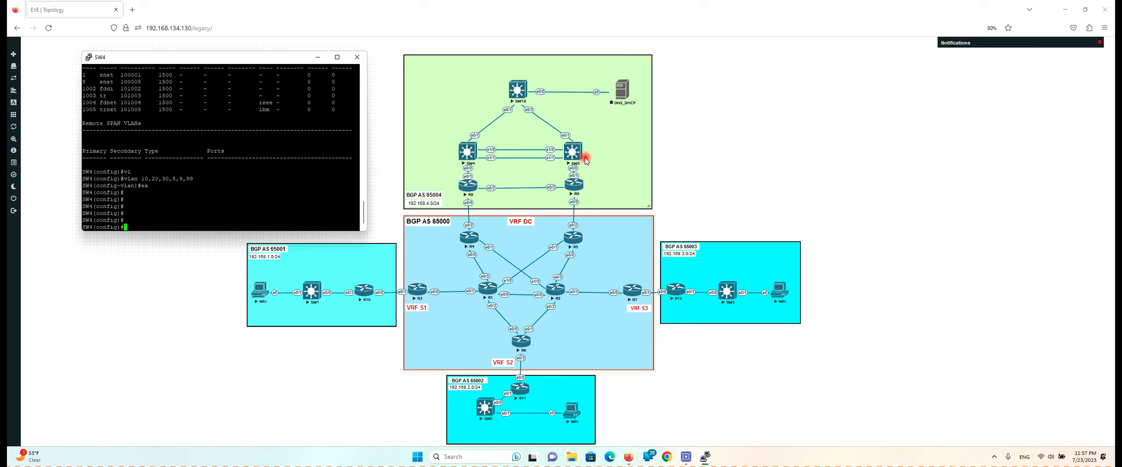
type("vtp")
key("Tab")
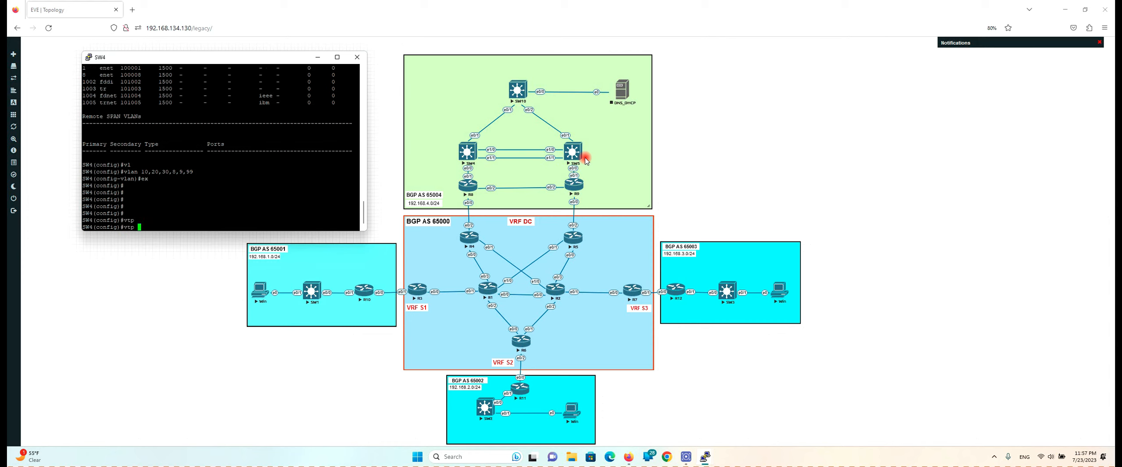
Set SW4's VTP mode to server, which it reports it already is
type("mo")
key("Tab")
type("se")
key("Tab")
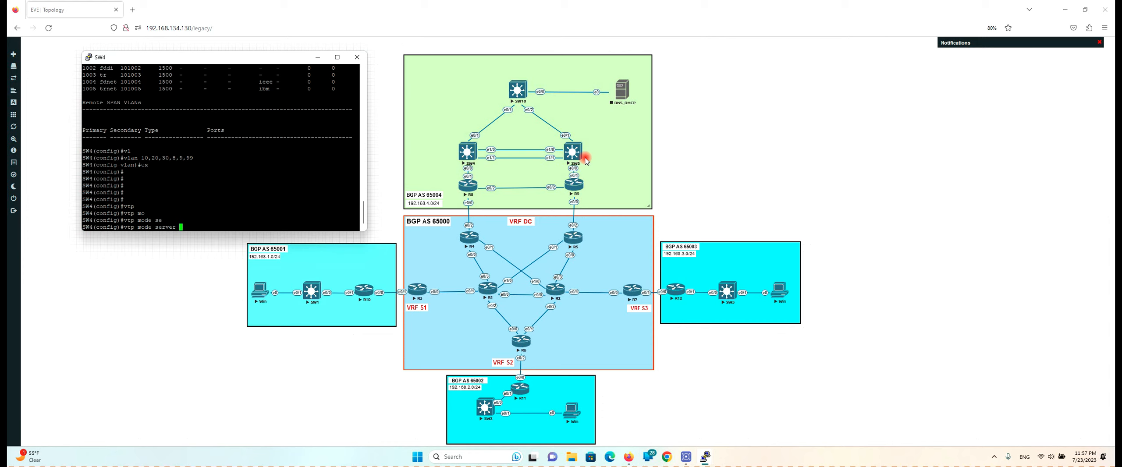
key("Return")
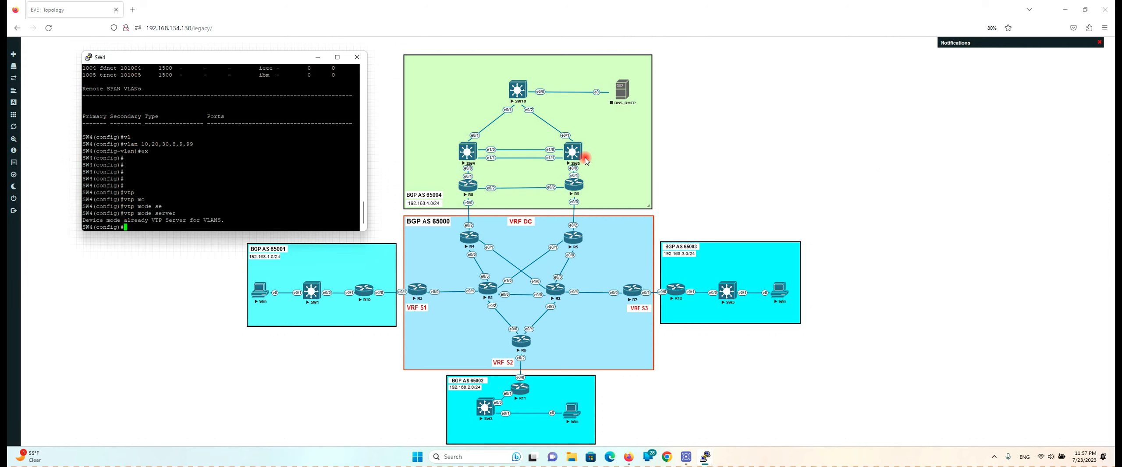
key("Up")
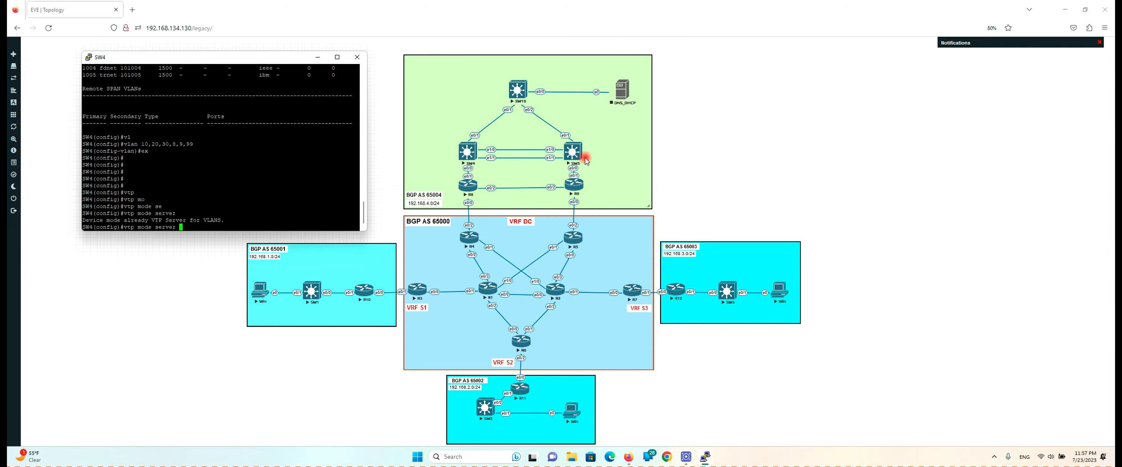
left_click_drag(117, 220, 200, 219)
left_click(254, 203)
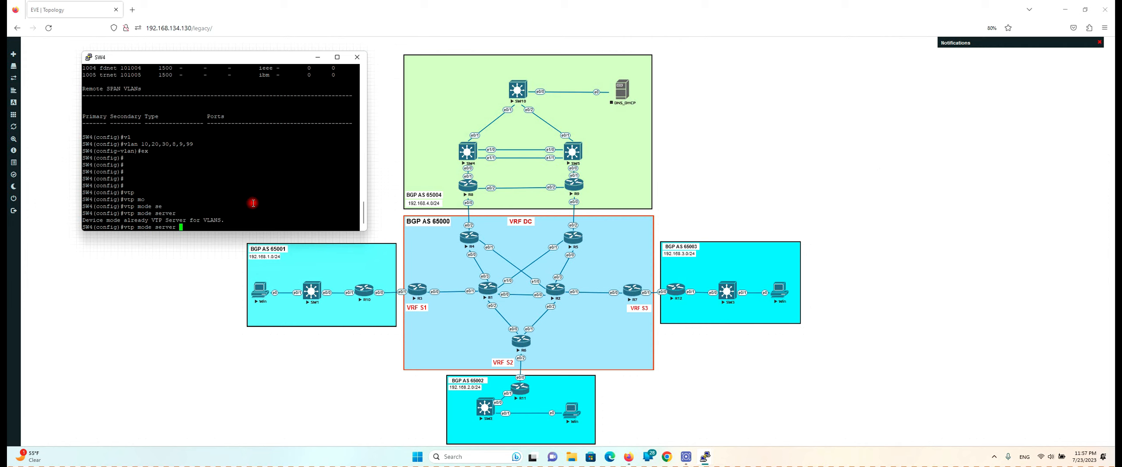
Review the vtp mode options (client, server, transparent) and reapply server mode
key("BackSpace")
key("BackSpace")
key("BackSpace")
key("BackSpace")
key("BackSpace")
key("BackSpace")
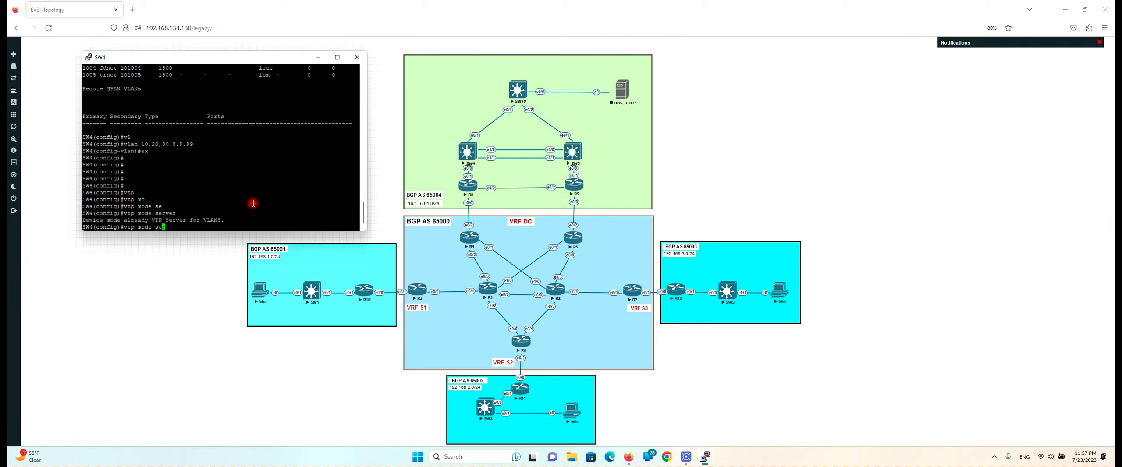
type("?")
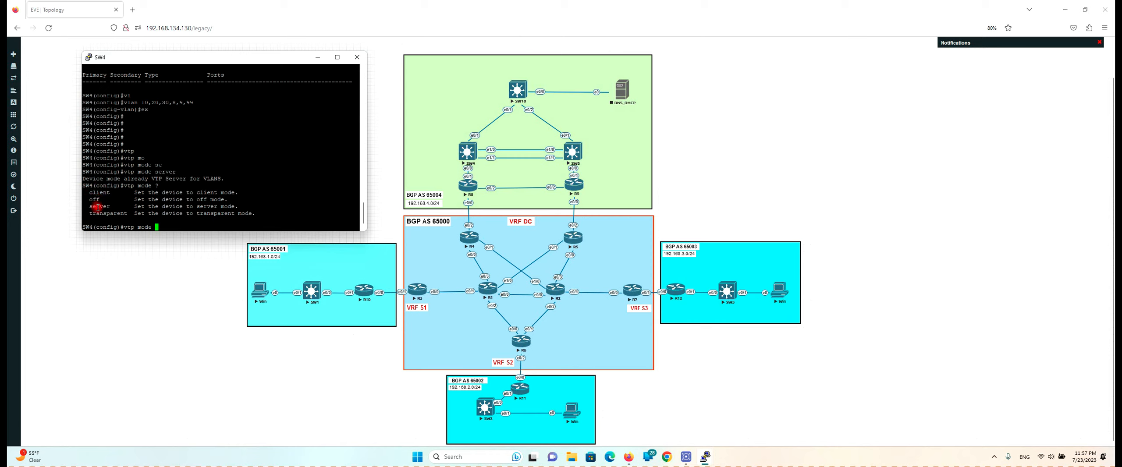
mouse_move(95, 215)
left_mouse_down()
mouse_move(117, 214)
mouse_move(97, 206)
mouse_move(111, 206)
left_mouse_up()
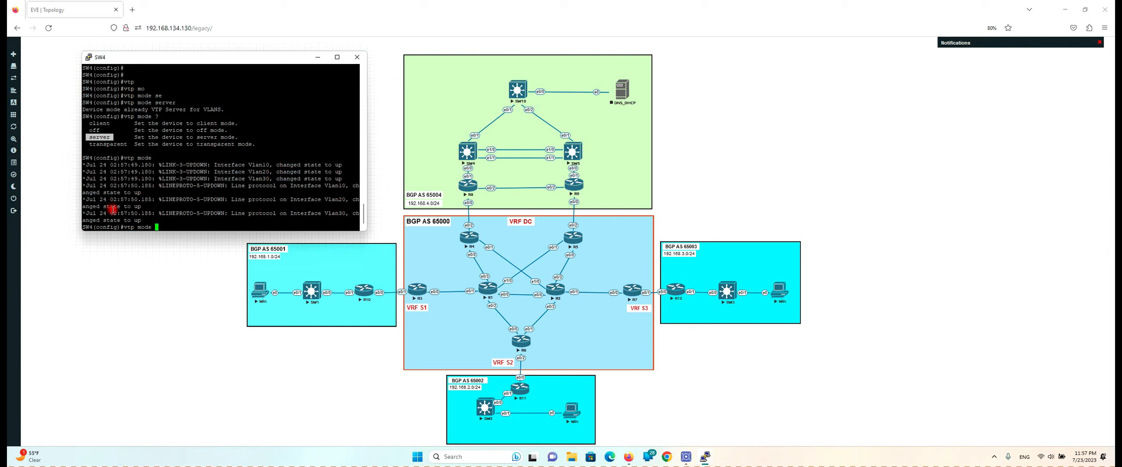
left_click_drag(88, 123, 110, 124)
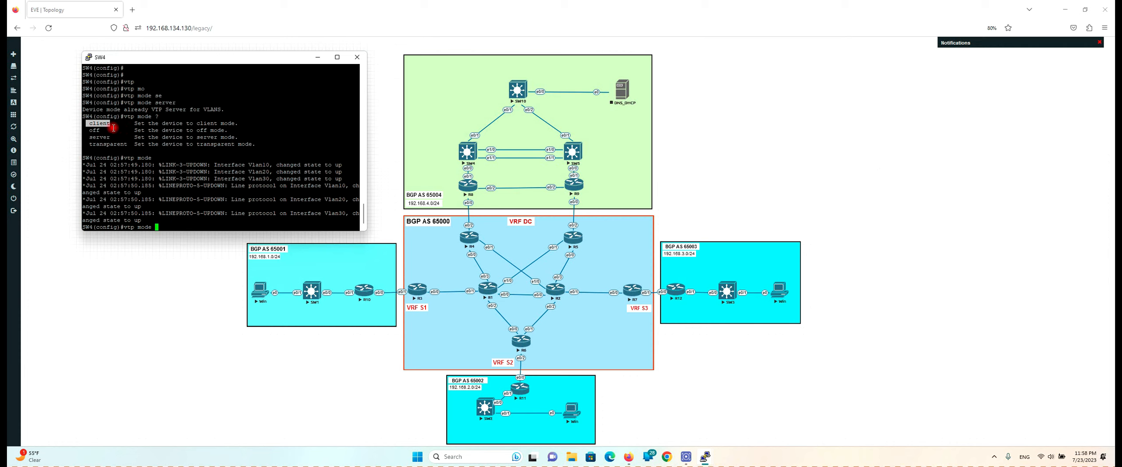
double_click(100, 123)
left_click_drag(86, 137, 109, 145)
left_click(109, 138)
double_click(107, 137)
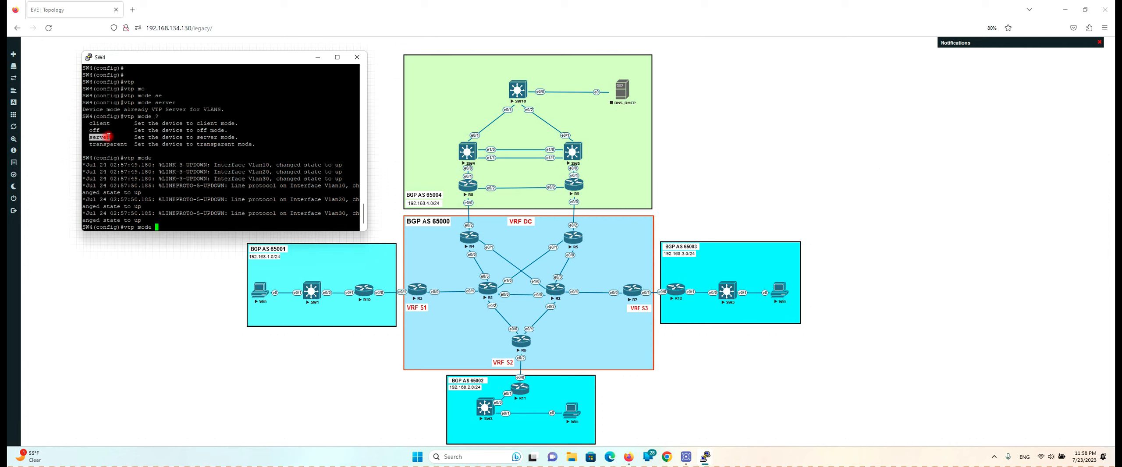
left_click(104, 124)
double_click(103, 123)
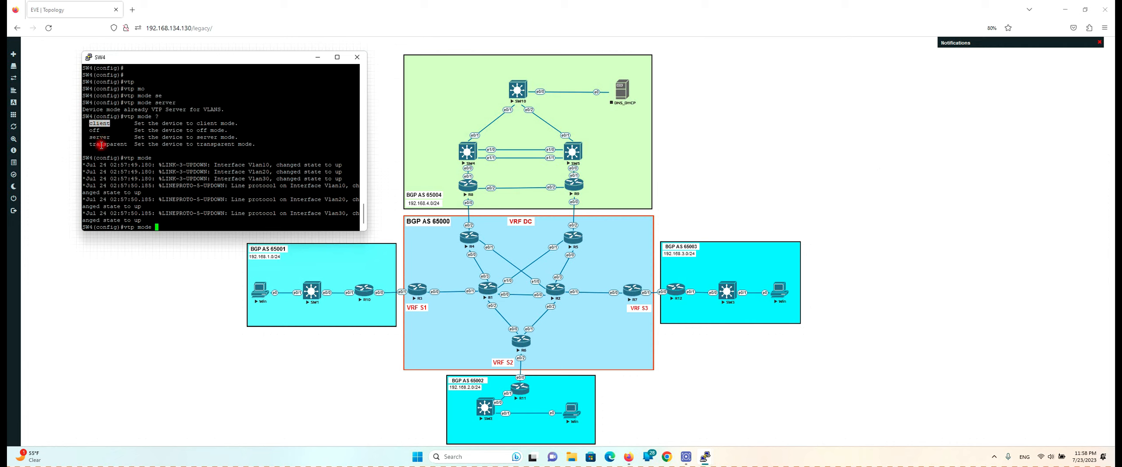
left_click_drag(90, 144, 125, 143)
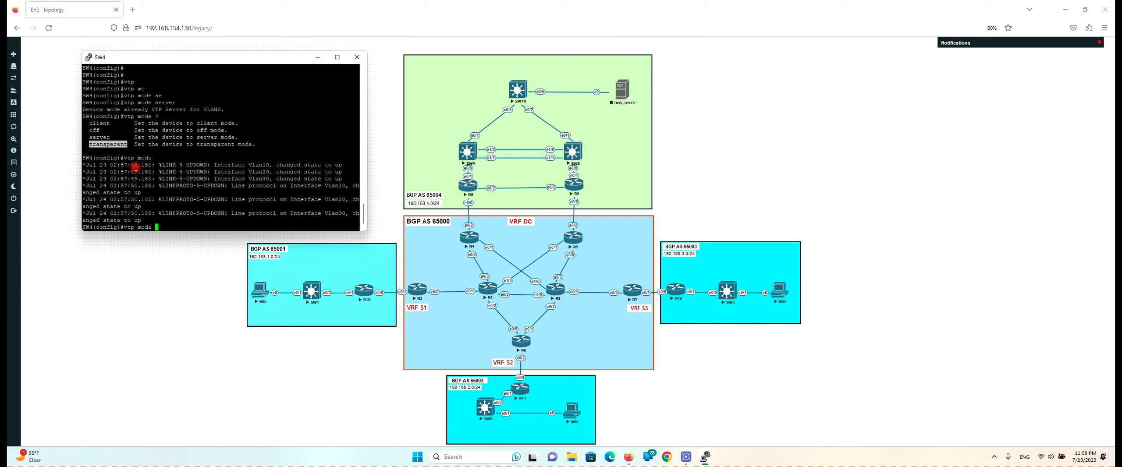
type("se")
key("Tab")
key("Return")
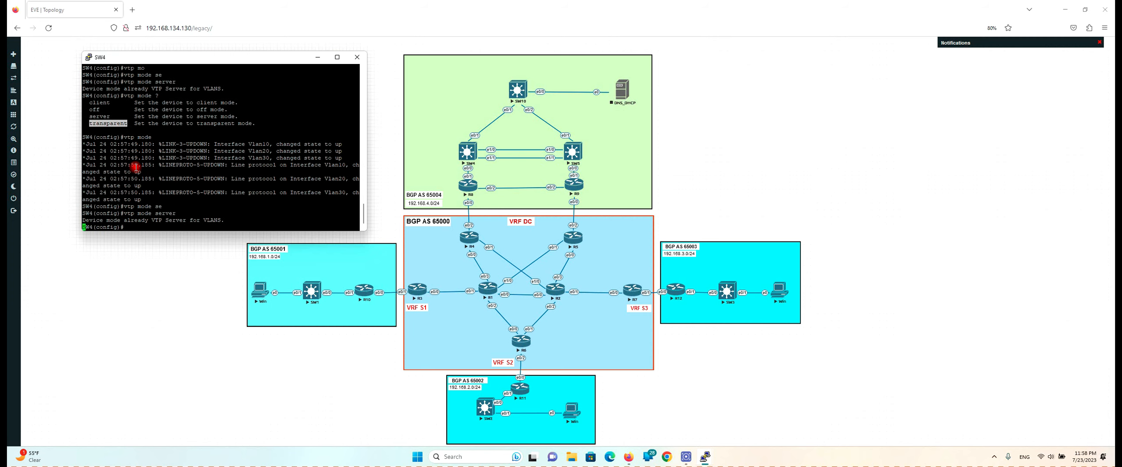
key("Return")
key("Return")
key("Return")
key("Return")
Set SW4's VTP domain to cisco and save with 'do wr'
type("vtp")
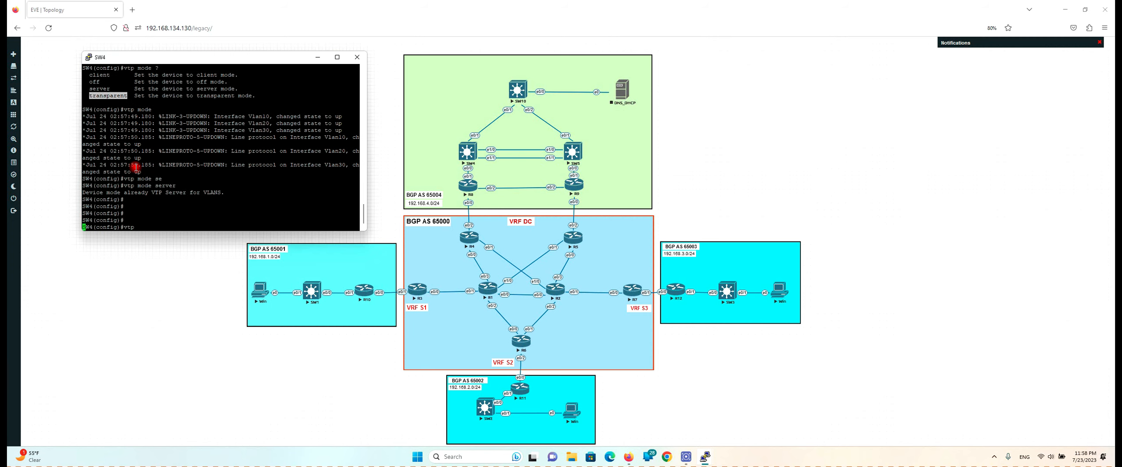
key("Tab")
type("do")
key("Tab")
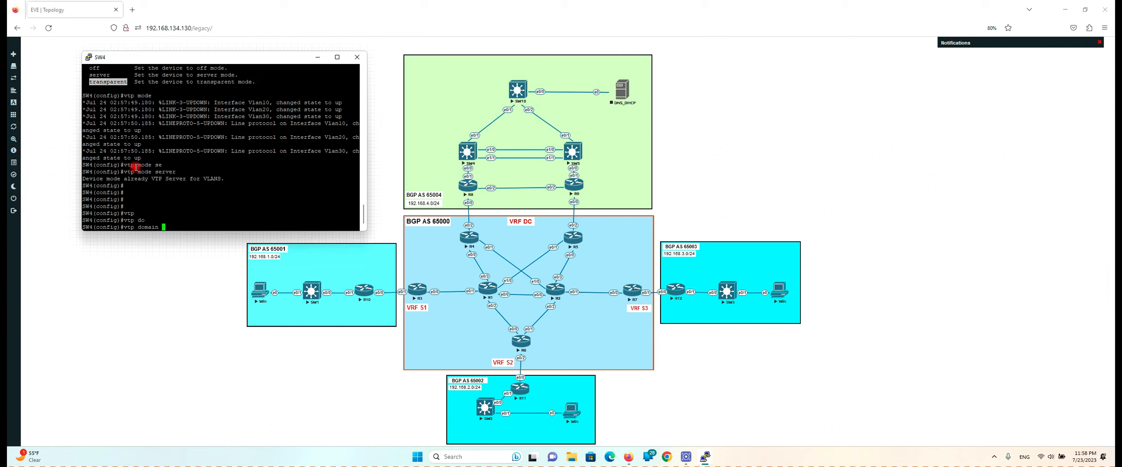
type("cisco")
key("Return")
key("Return")
key("Return")
key("Return")
key("Return")
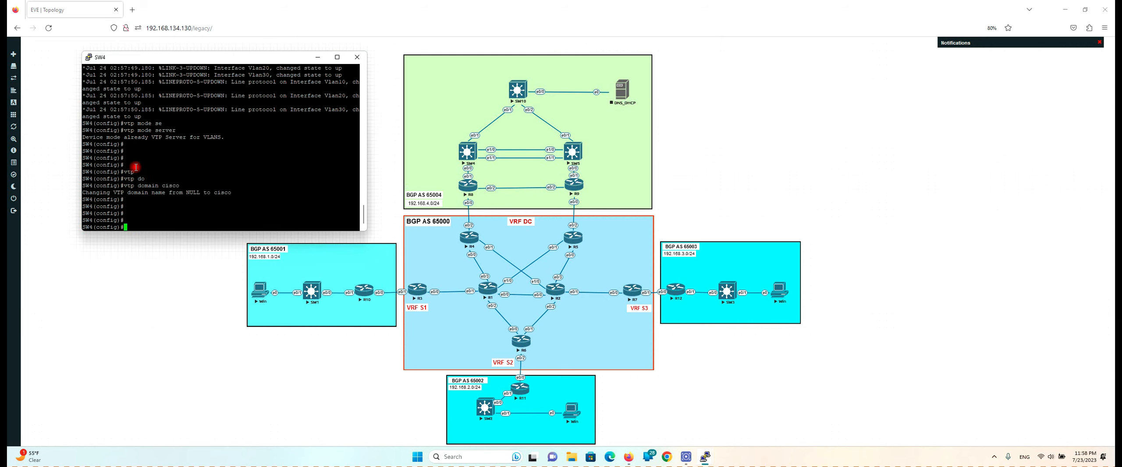
type("do wr")
key("Return")
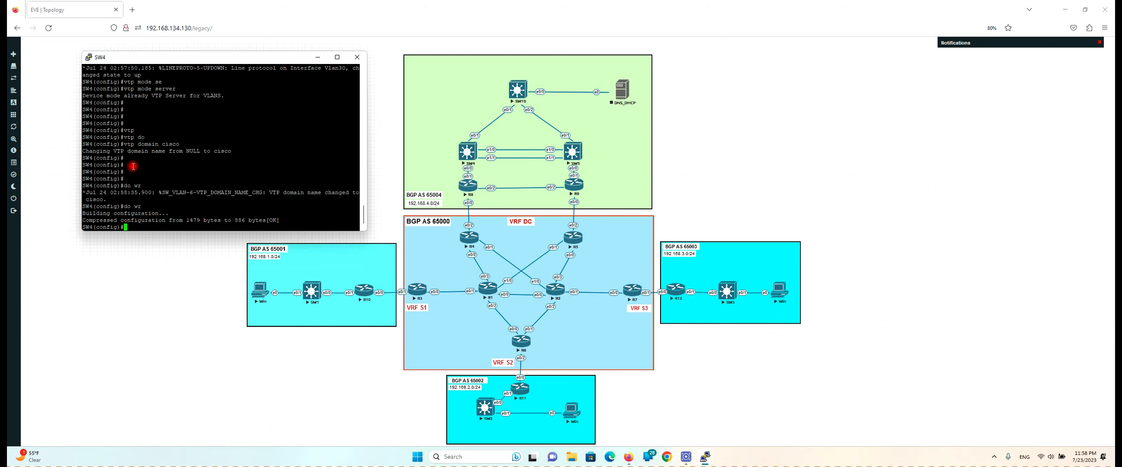
On SW5, exit interface configuration and set VTP mode to client
mouse_move(706, 458)
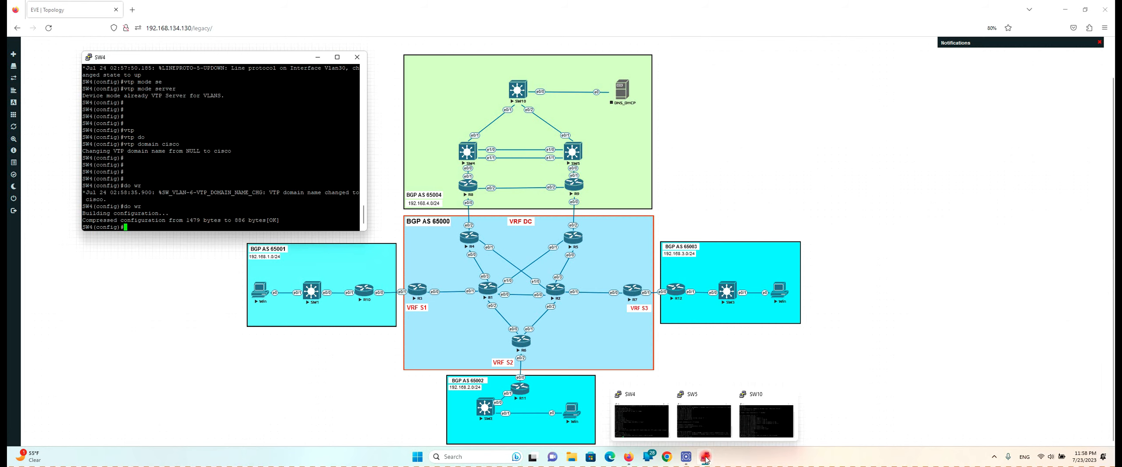
left_click(701, 417)
key("Return")
type("e)#e")
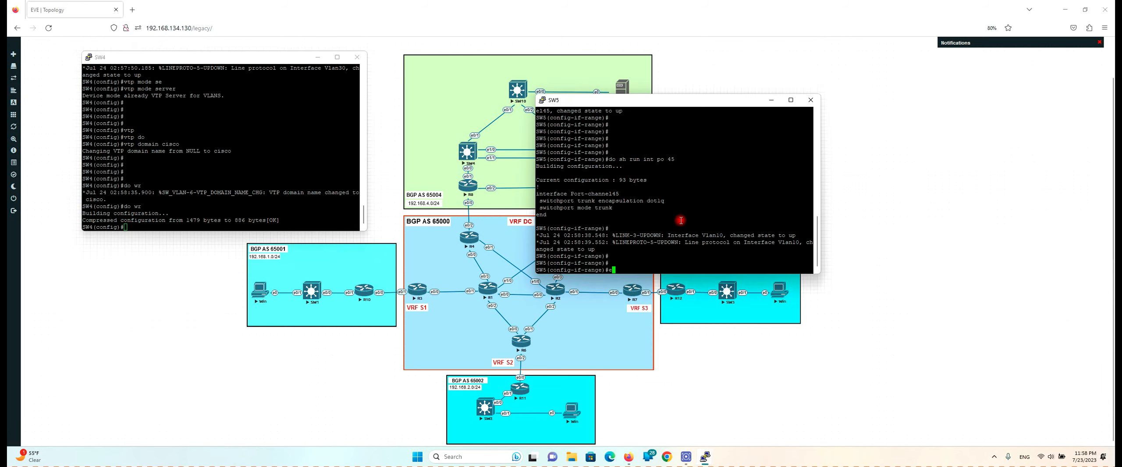
type("x")
key("Return")
key("Return")
key("Return")
key("Return")
key("Return")
type("vtp")
key("Tab")
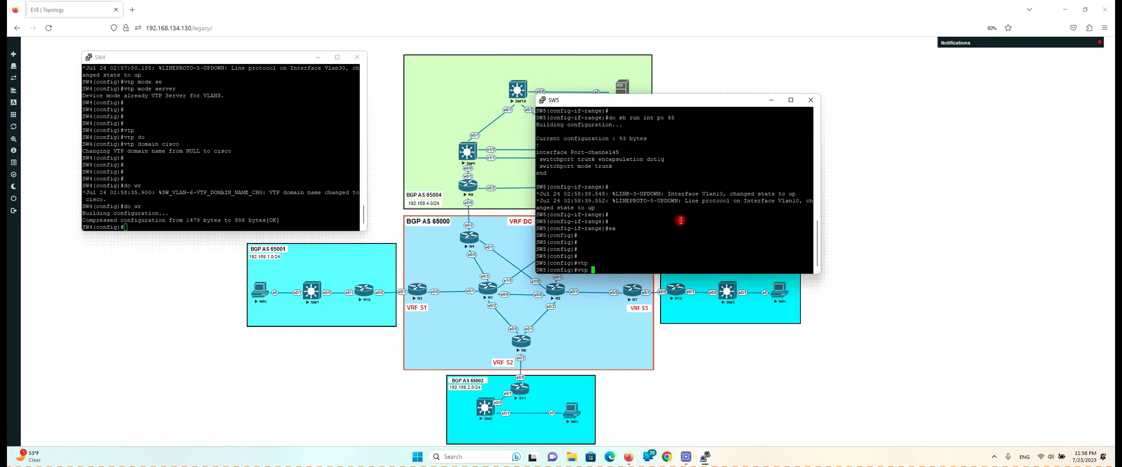
type("mo")
key("Tab")
type("cli")
key("Tab")
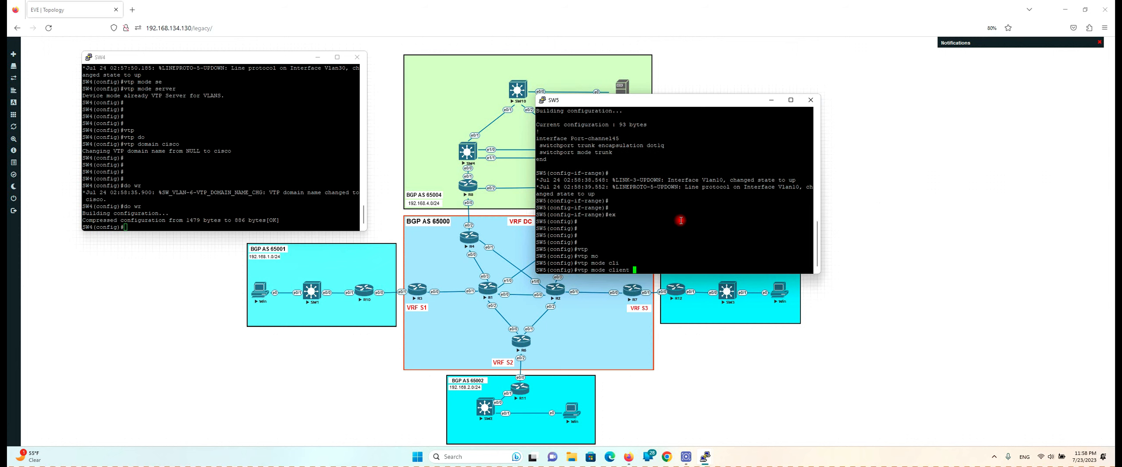
key("Return")
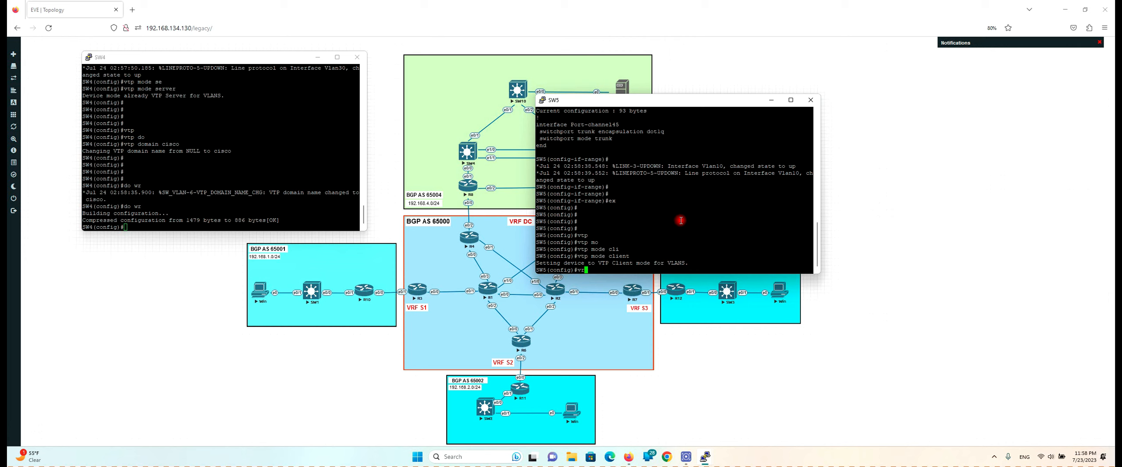
Set SW5's VTP domain to cisco and save its configuration
type("tp")
key("Tab")
type("do")
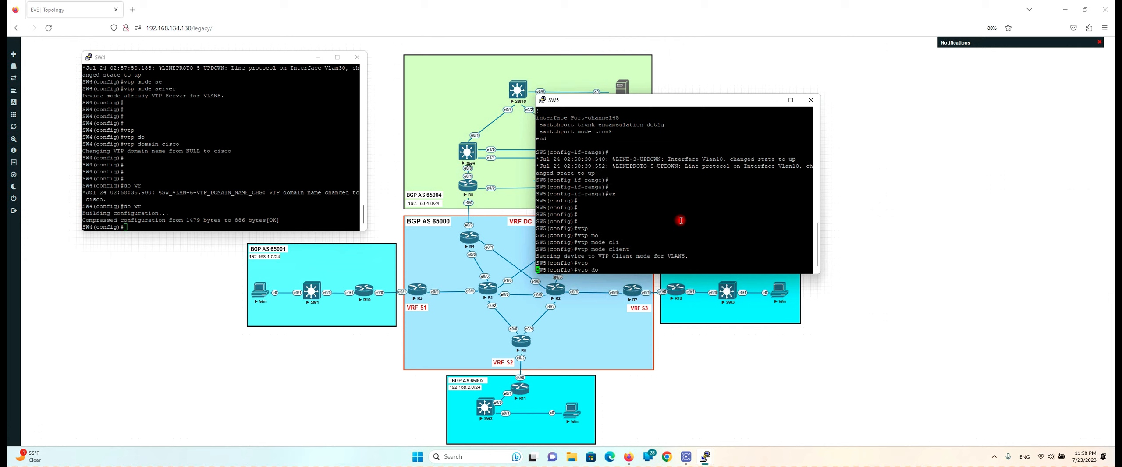
key("Tab")
type("cisco")
key("Return")
key("Return")
key("Return")
key("Return")
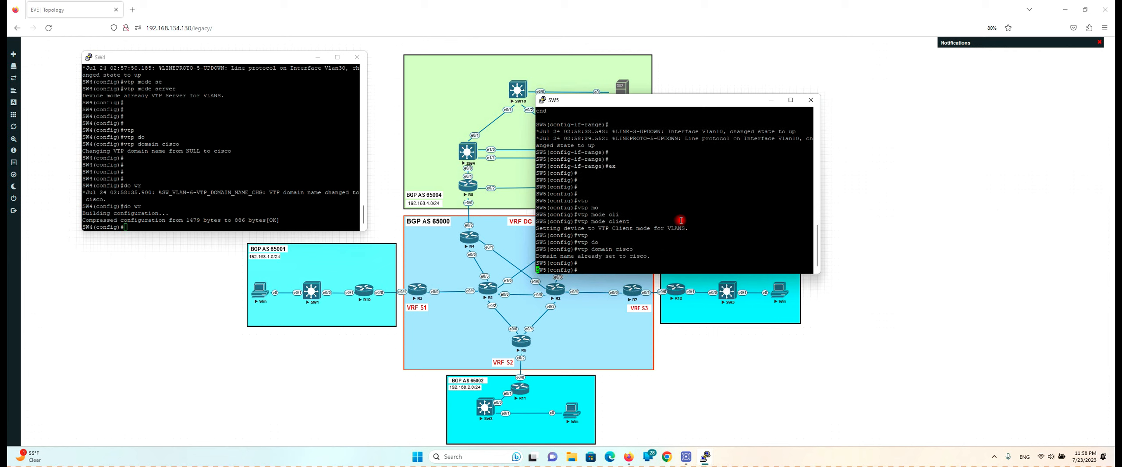
type("do wr")
key("Return")
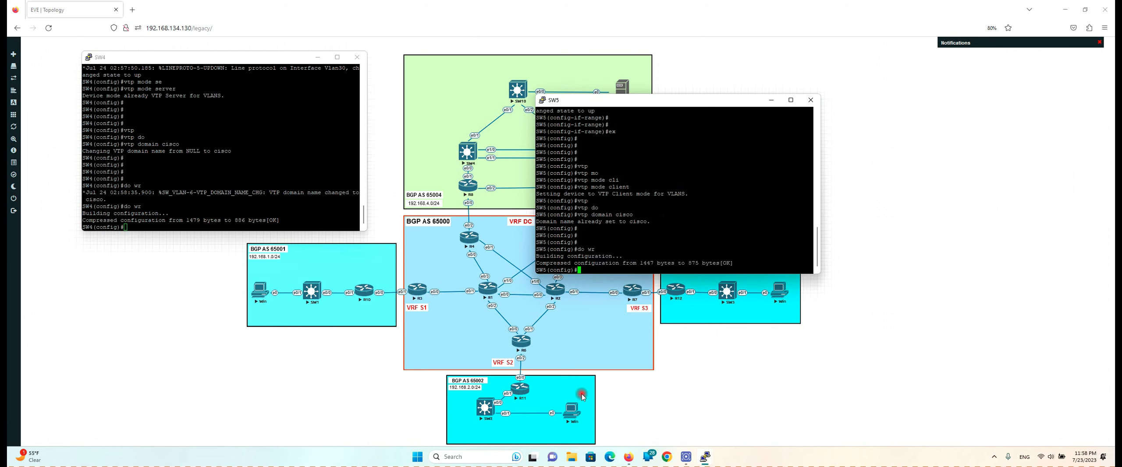
On SW10, exit interface range configuration and set VTP mode to client
mouse_move(705, 458)
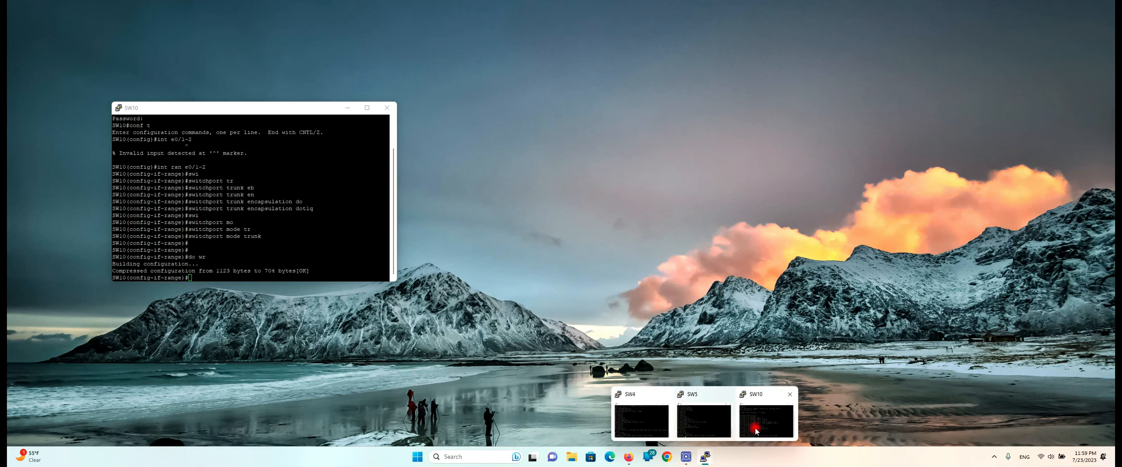
left_click(742, 438)
type("ex")
key("Return")
key("Return")
key("Return")
key("Return")
key("Return")
key("Return")
key("Return")
key("Return")
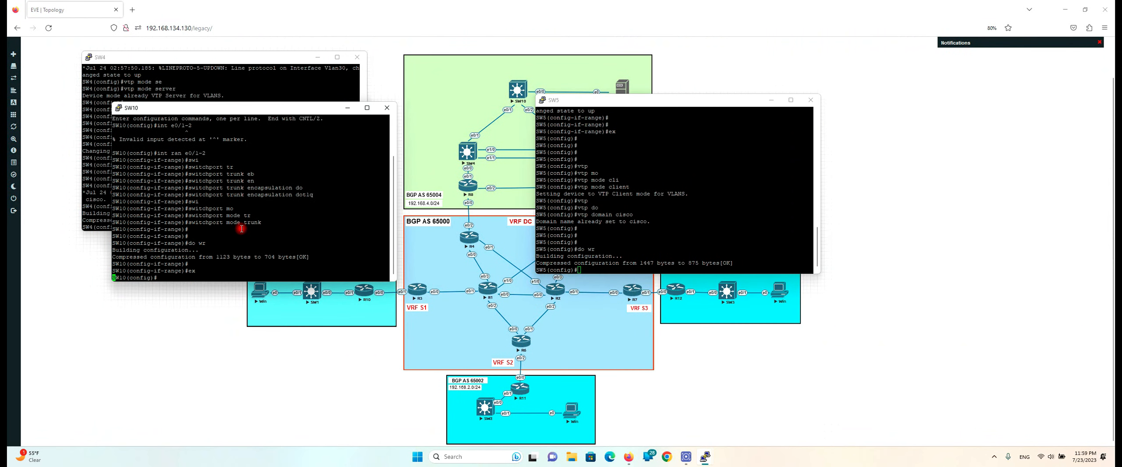
type("vt")
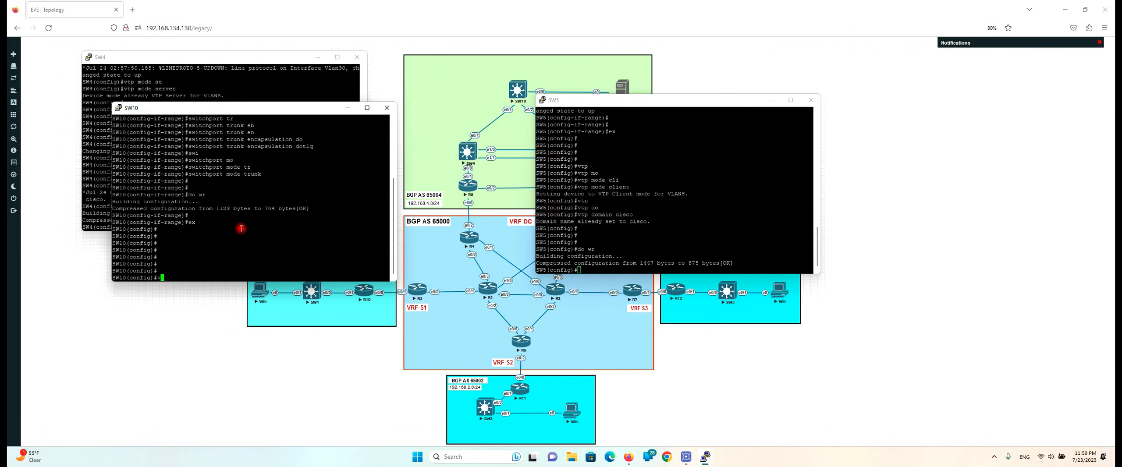
key("Tab")
key("Tab")
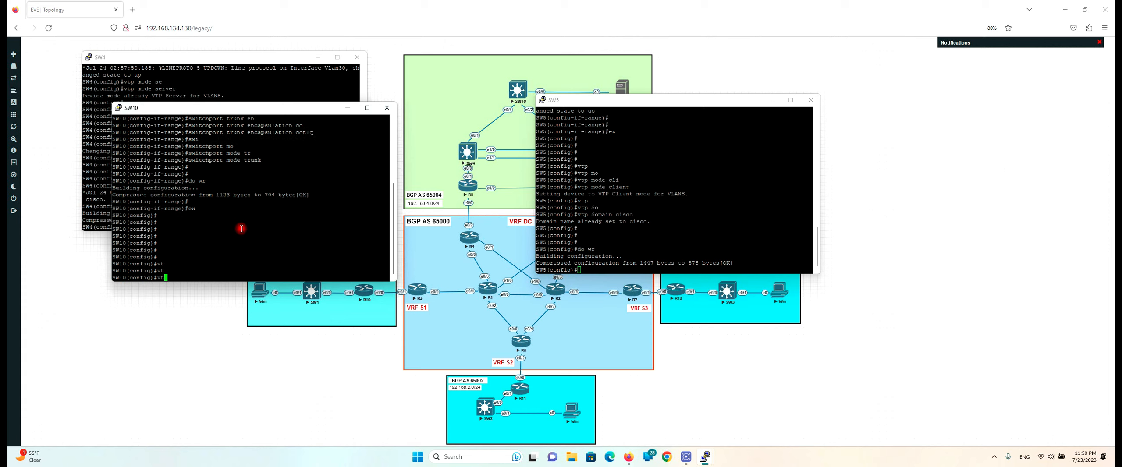
type("p")
key("Tab")
type("mo")
key("Tab")
type("cli")
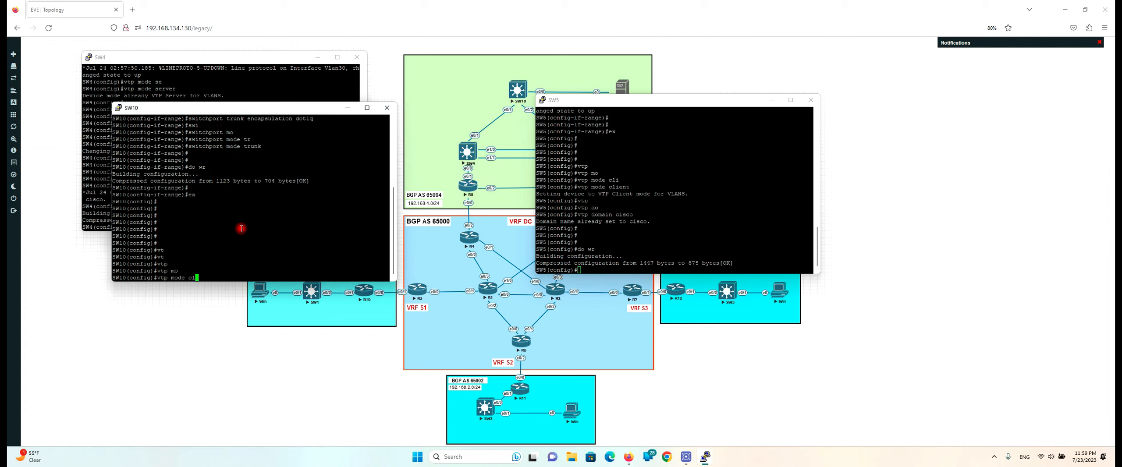
key("Tab")
key("Return")
Set SW10's VTP domain to cisco, save, and list its VLANs 8, 9, 10, 20, 30, 99
type("vtp")
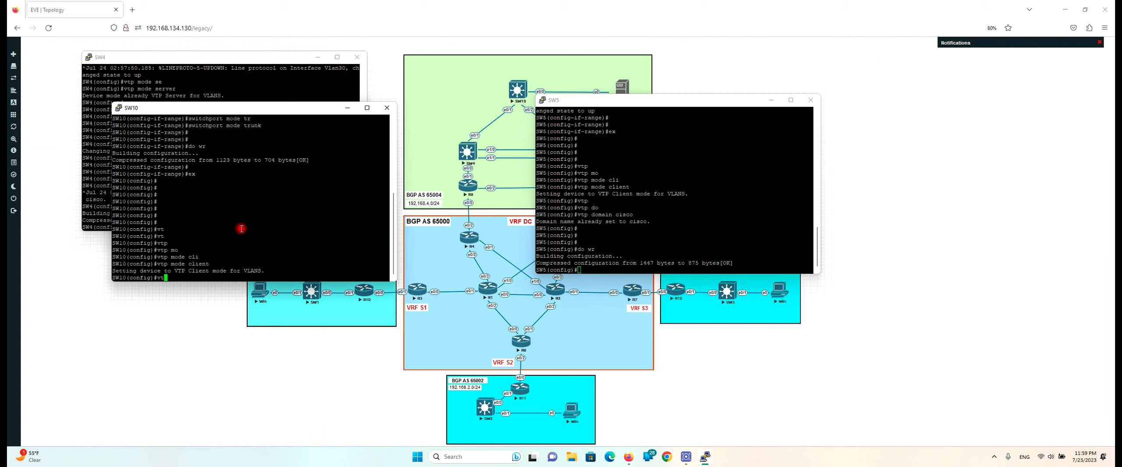
key("Tab")
type("d")
key("Tab")
type("cisco")
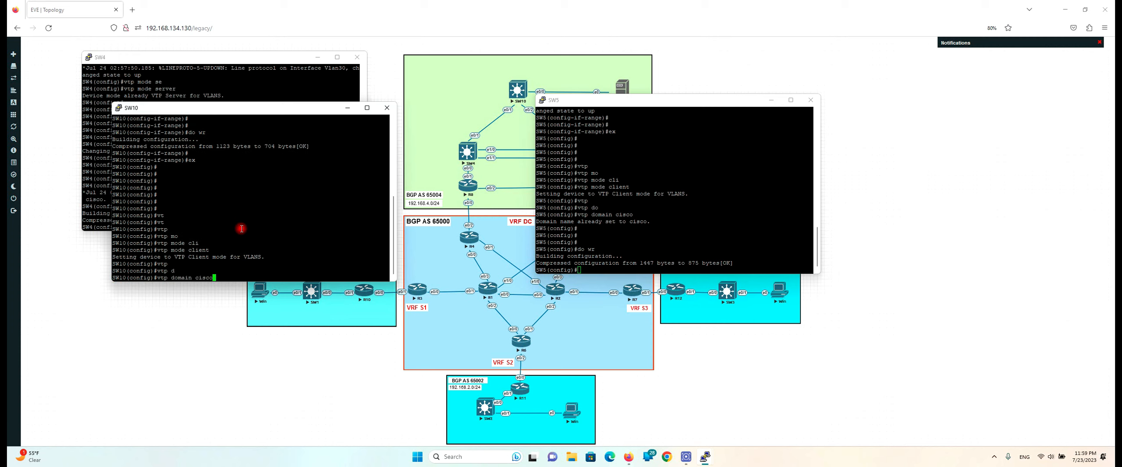
key("Return")
key("Return")
key("Return")
key("Return")
type("do wr")
key("Return")
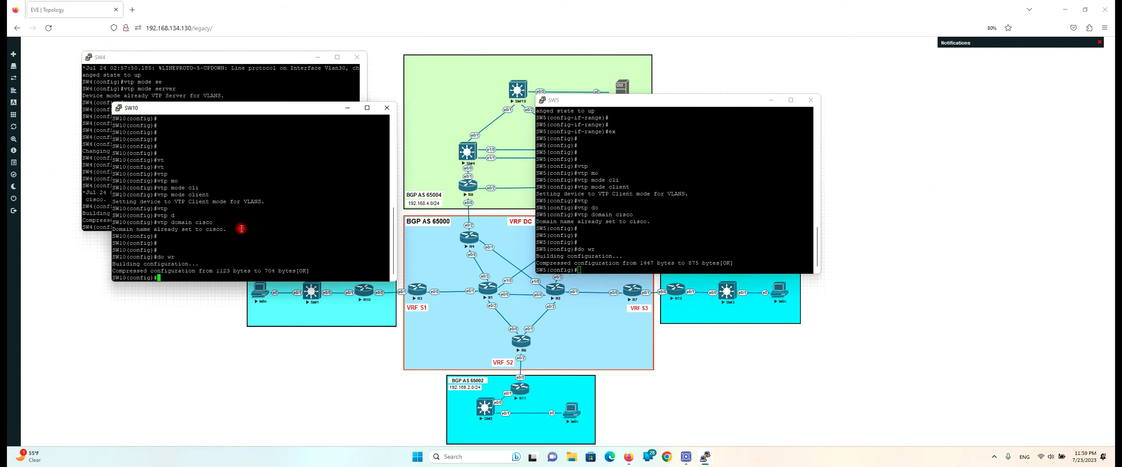
key("Return")
key("Return")
key("Return")
key("Return")
key("Return")
key("Return")
type("do sh vlan")
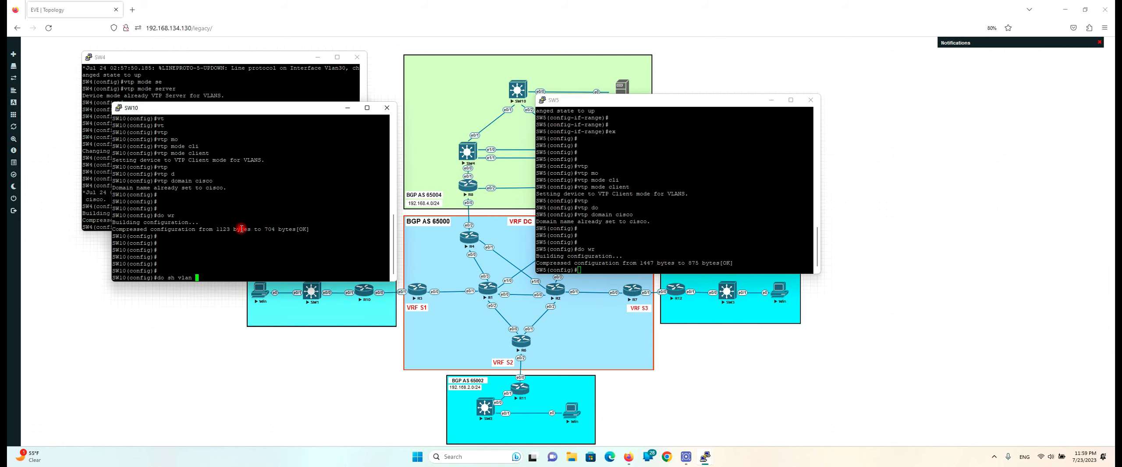
key("Return")
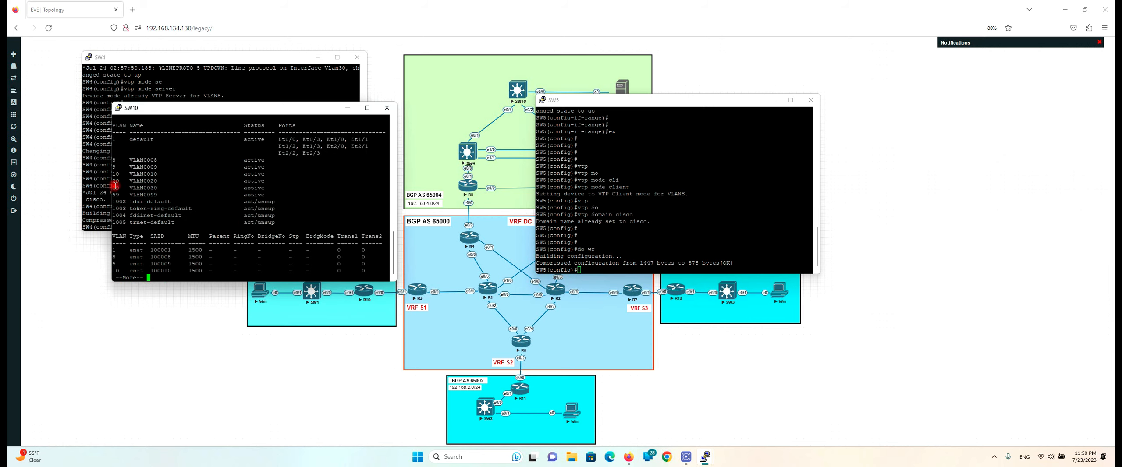
List SW5's VLANs with 'do sh vlan' alongside SW10's VLAN table
left_click_drag(113, 141, 192, 195)
left_click(754, 197)
key("Return")
key("Return")
key("Return")
key("Return")
key("Return")
key("Return")
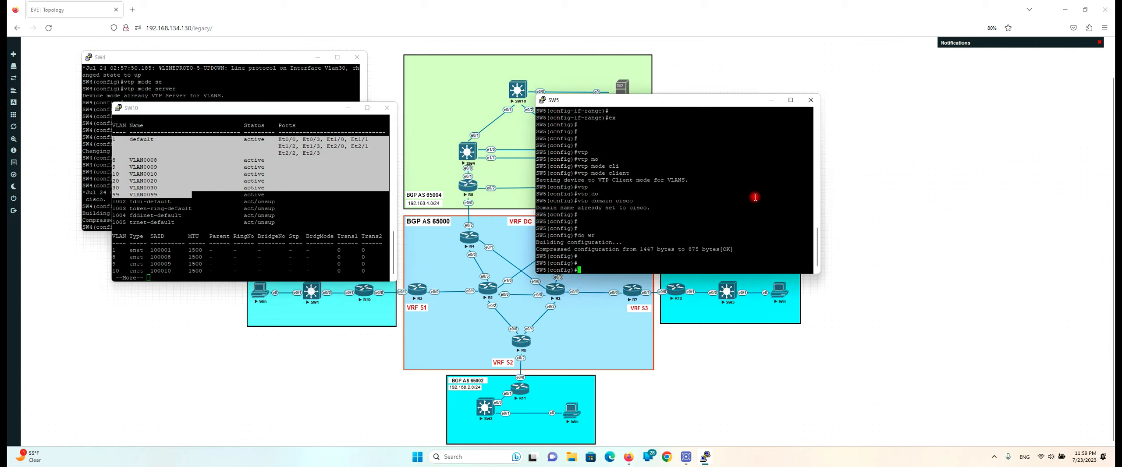
type("do sh v")
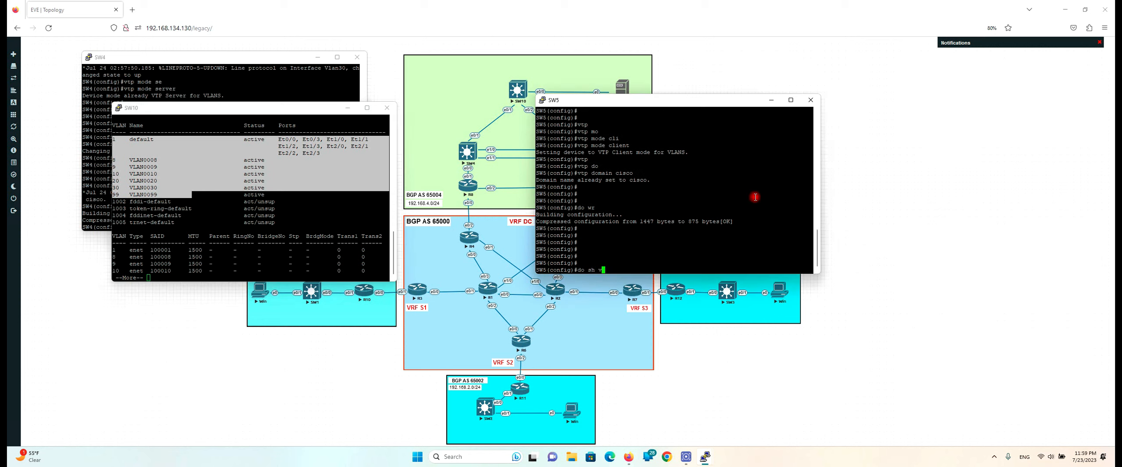
type("lan")
key("Return")
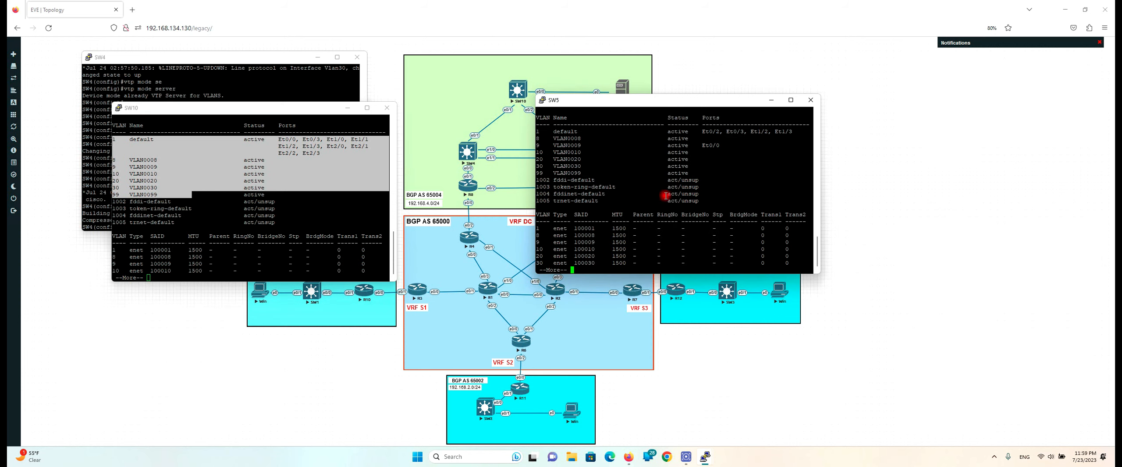
Move the SW4 console down-right to uncover SW10's VLANs, and begin a spanning-tree command on SW4
left_click(221, 57)
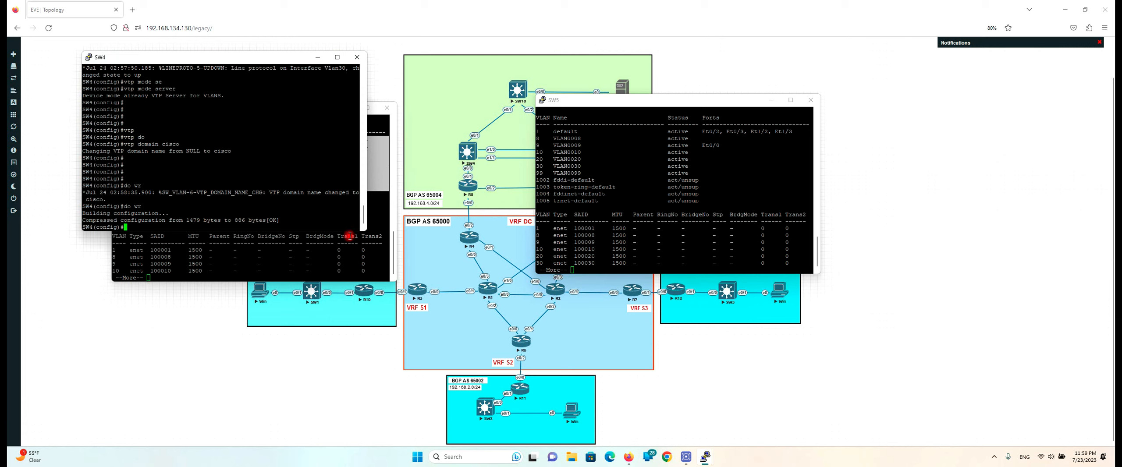
left_click(613, 161)
left_click(321, 254)
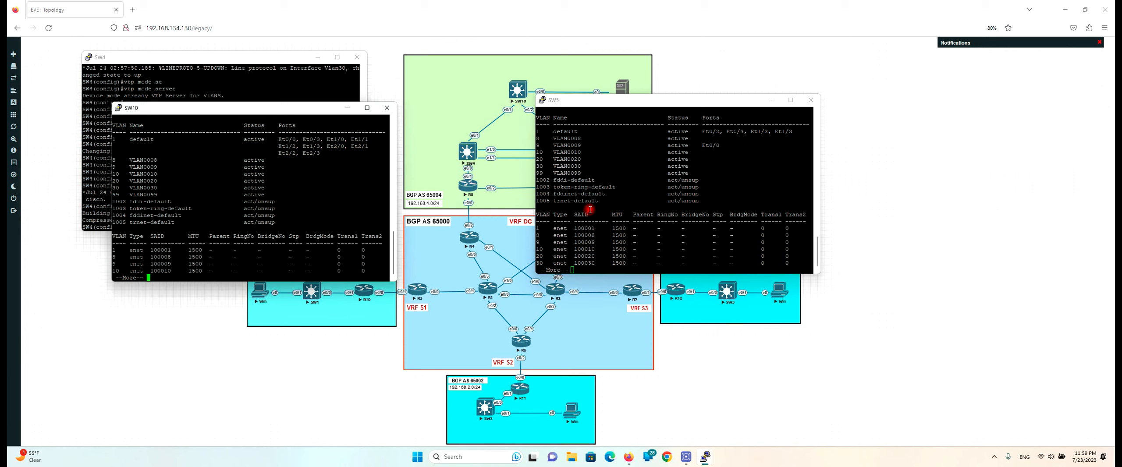
left_click(261, 94)
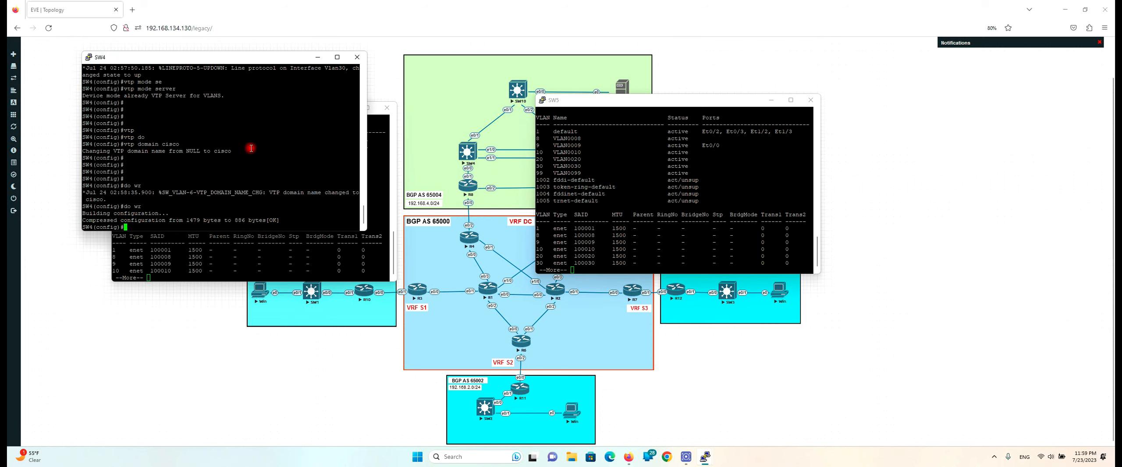
key("Return")
key("Return")
key("Return")
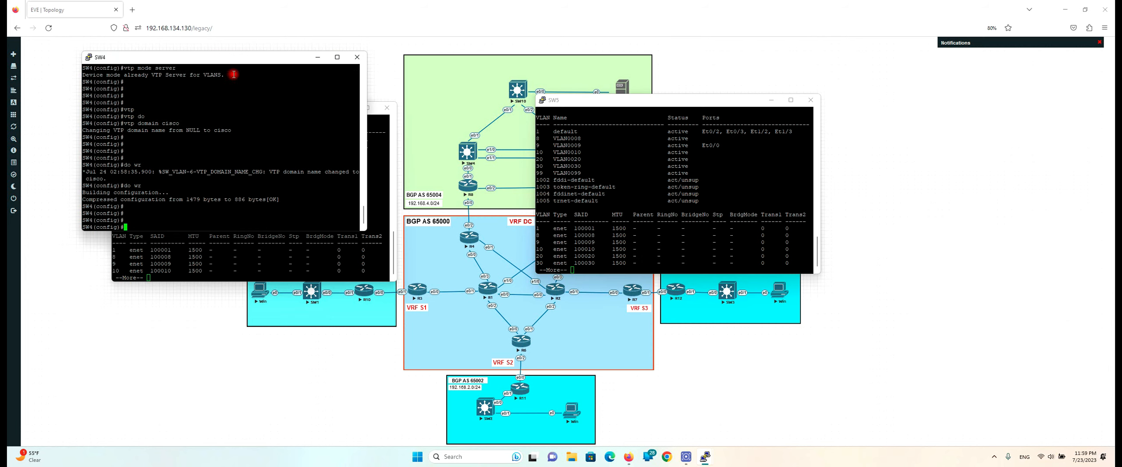
left_click_drag(229, 62, 370, 203)
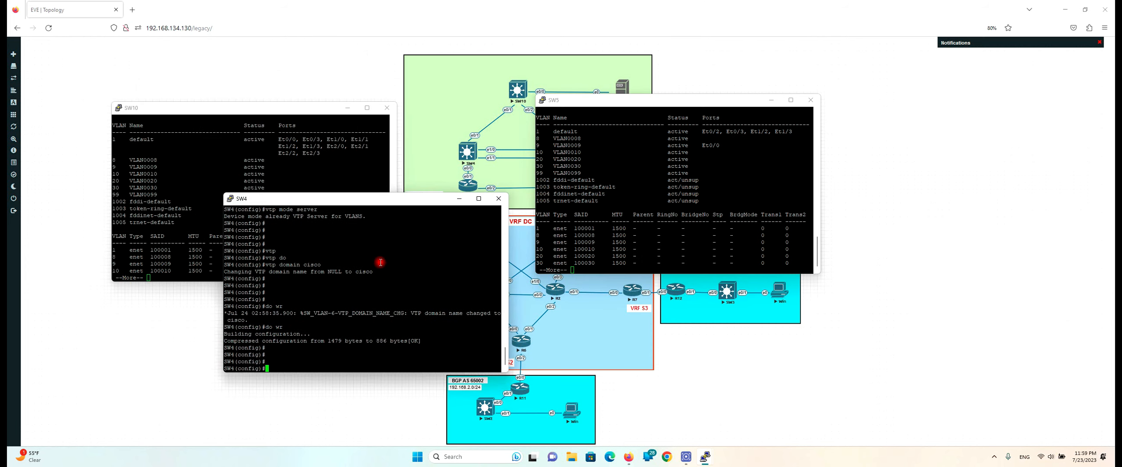
key("Return")
key("Return")
key("Return")
key("Return")
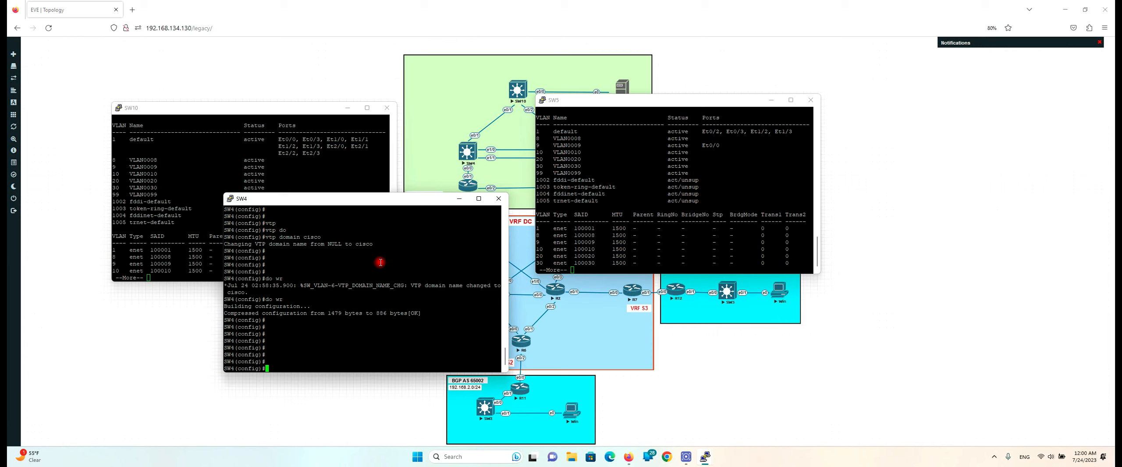
type("spa")
key("Tab")
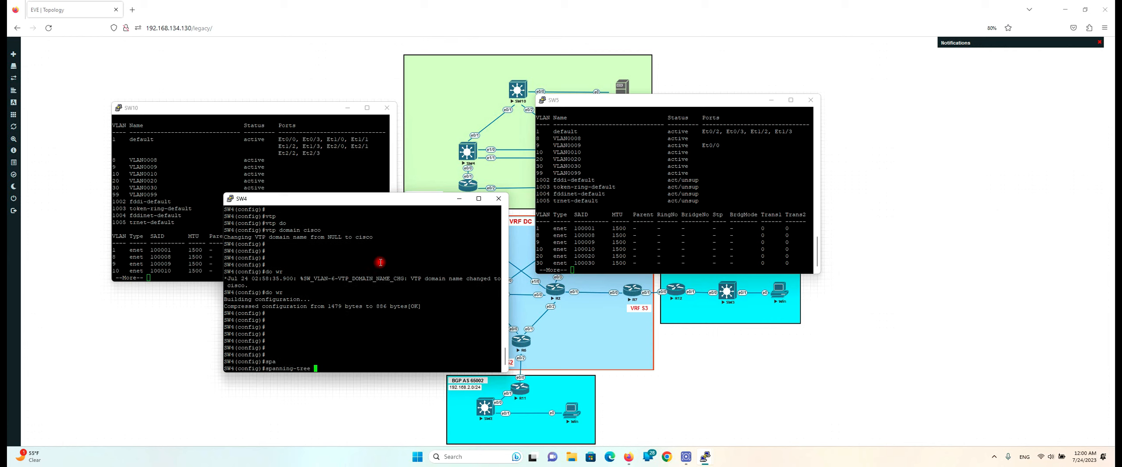
List SW4's spanning-tree mode options: mst, pvst and rapid-pvst
type("mo")
key("Tab")
type("?")
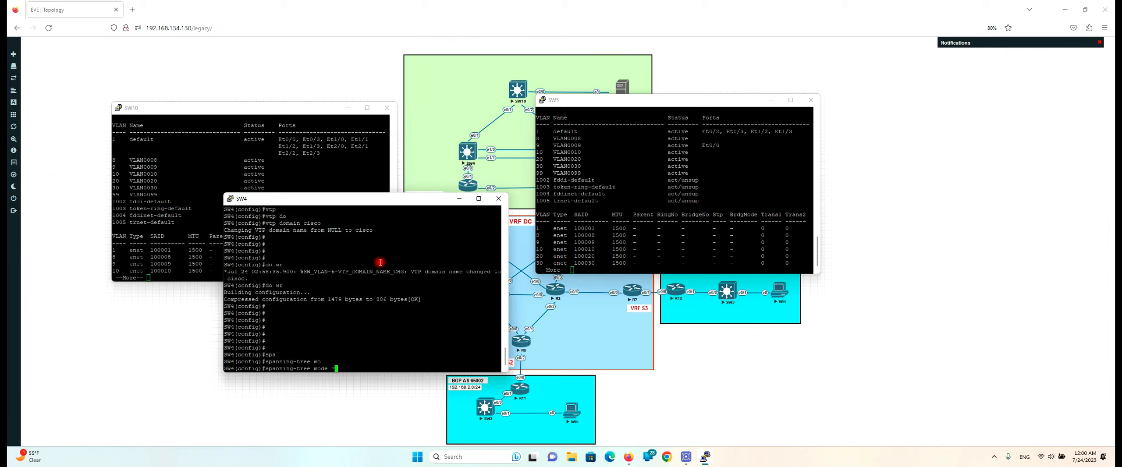
double_click(236, 340)
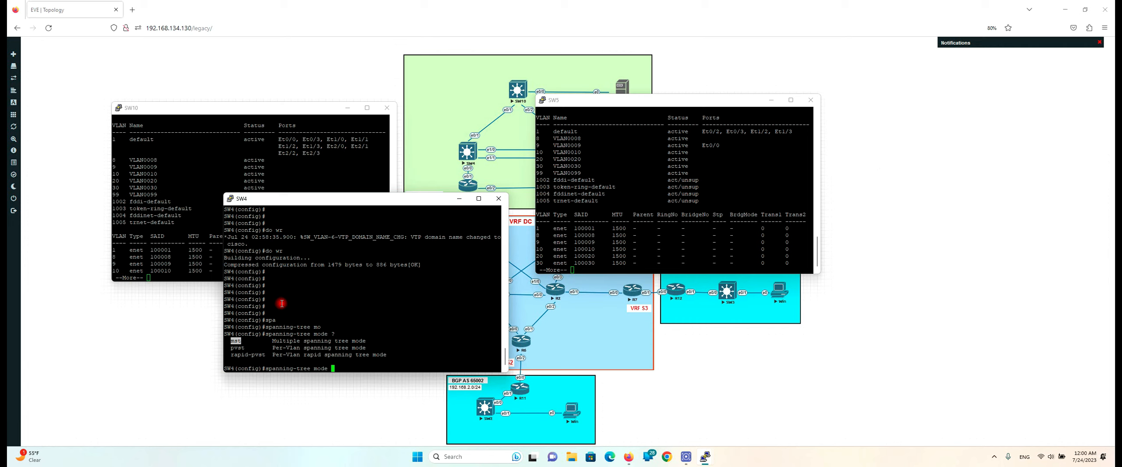
double_click(237, 347)
double_click(247, 355)
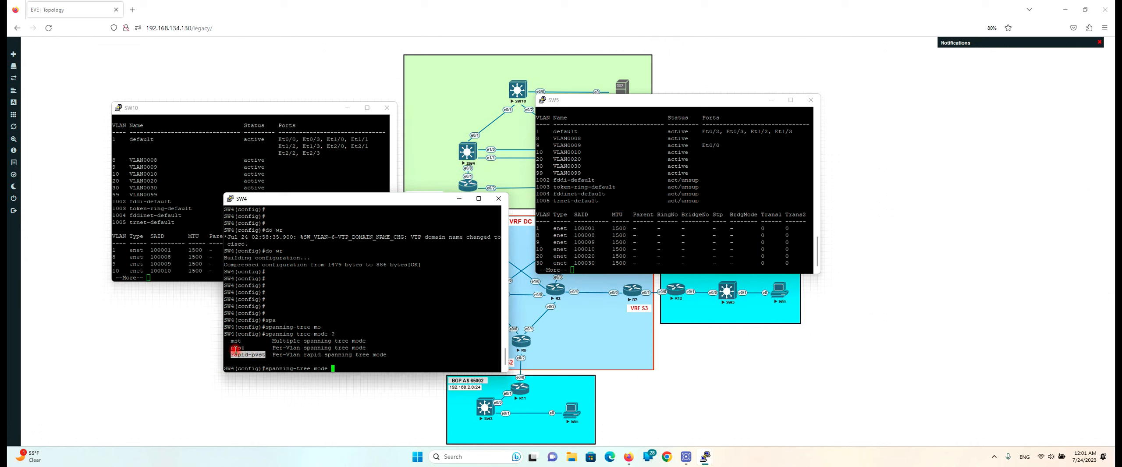
double_click(237, 347)
Apply 'spanning-tree mode rapid-pvst' on SW4
double_click(242, 354)
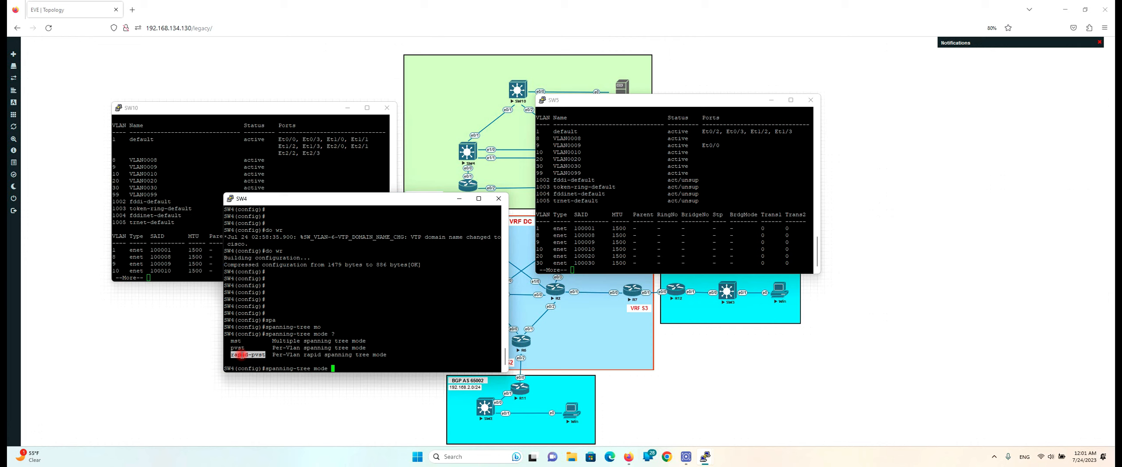
right_click(361, 319)
left_click(407, 329)
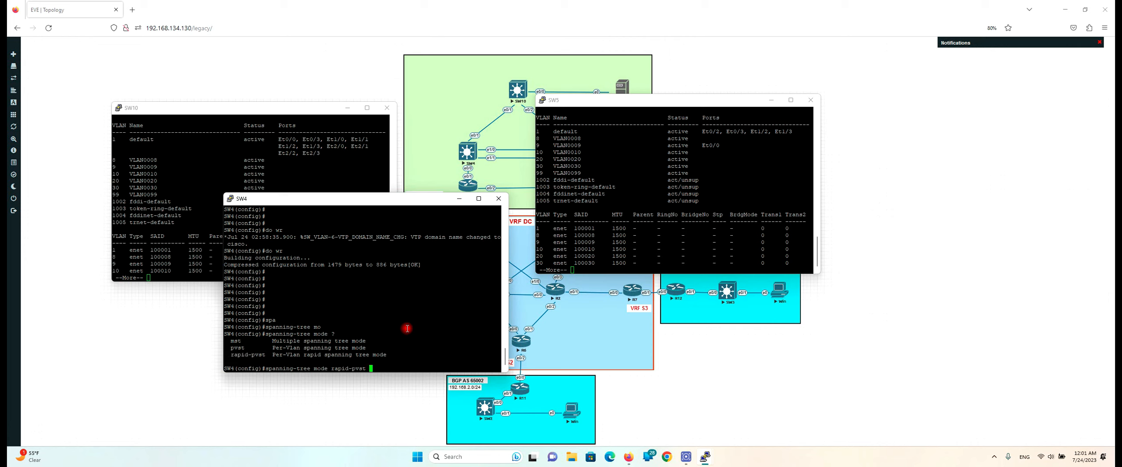
type("?")
key("Return")
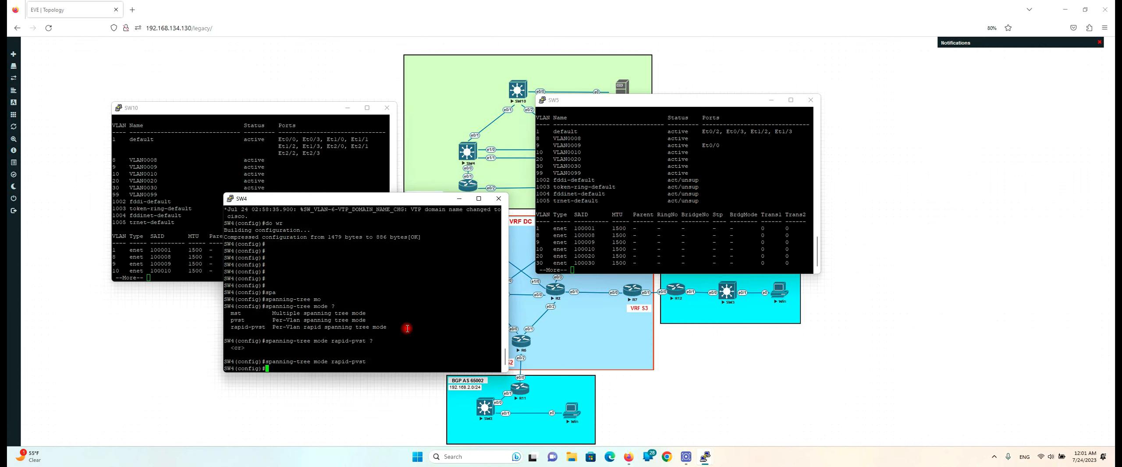
key("Return")
key("Return")
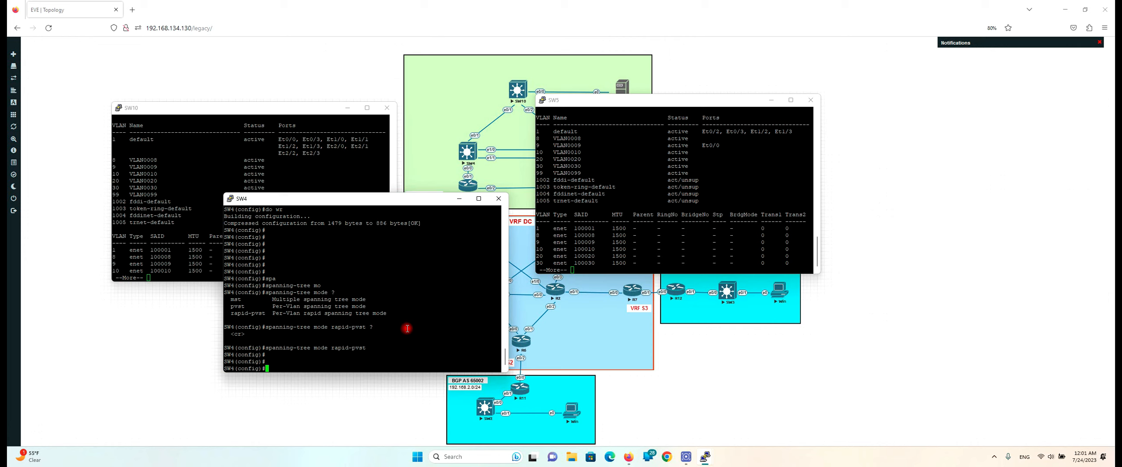
key("Return")
key("Return")
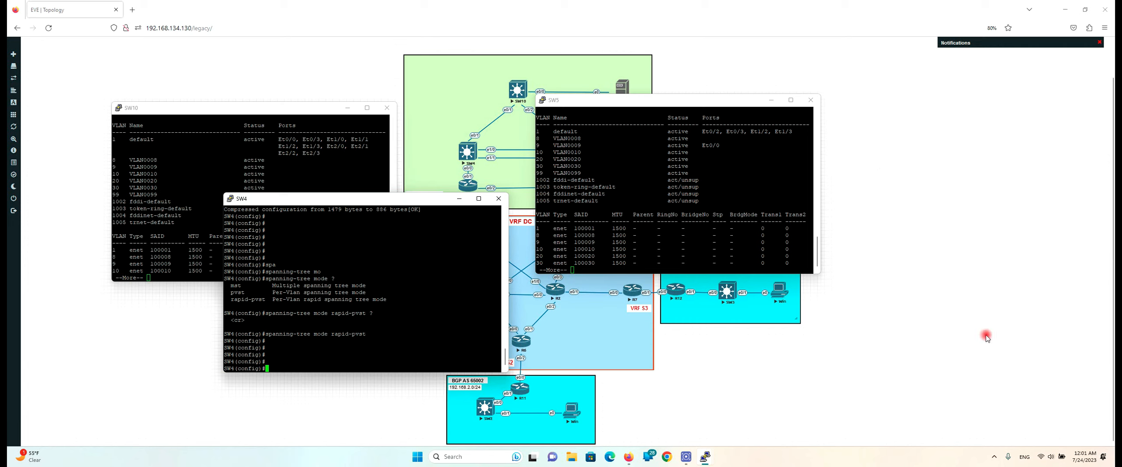
Move SW4's console up-left and SW5's console right to reveal the topology between them
left_click(1114, 262)
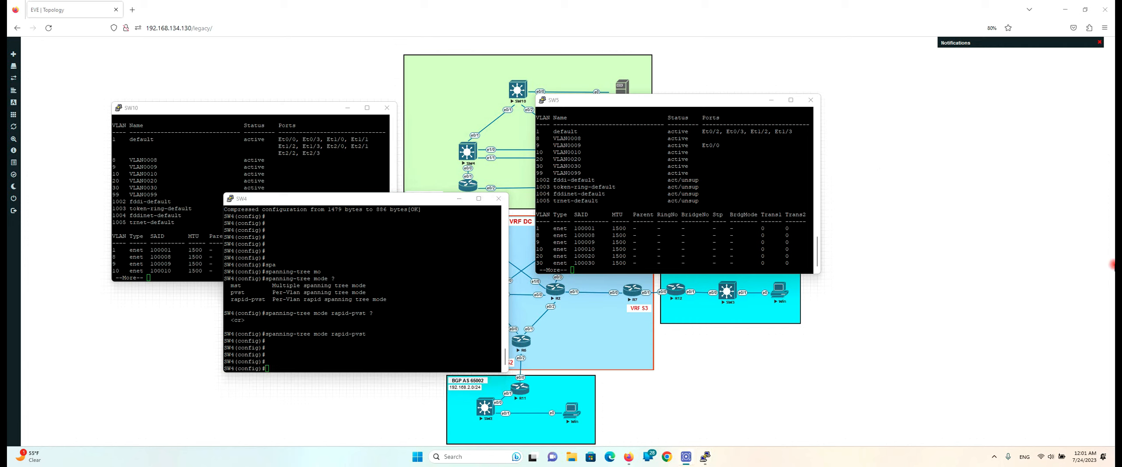
left_click(413, 288)
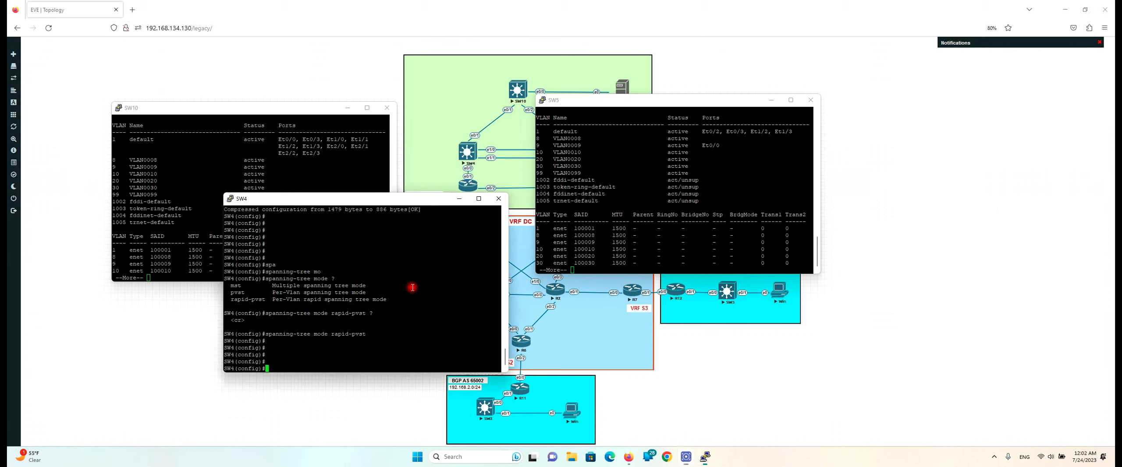
key("Return")
key("Return")
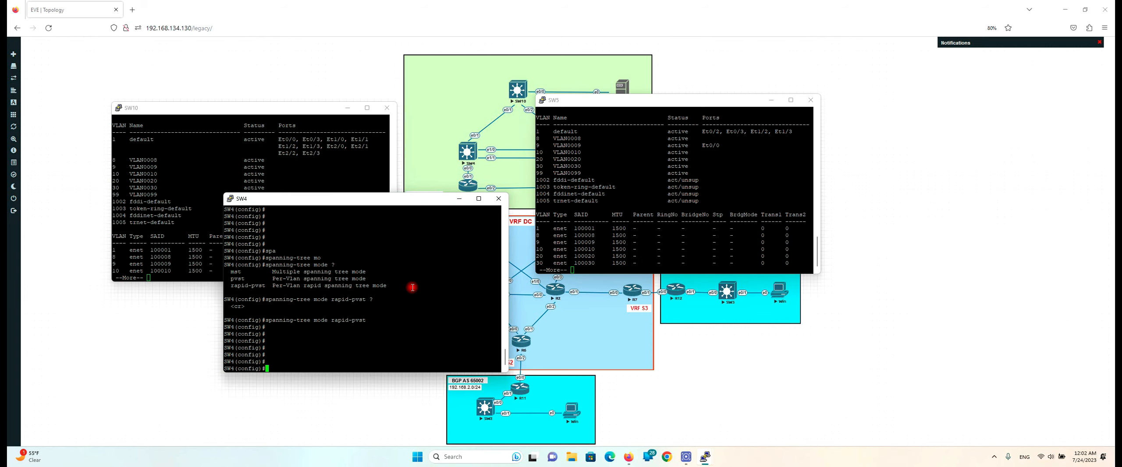
left_click_drag(403, 200, 319, 168)
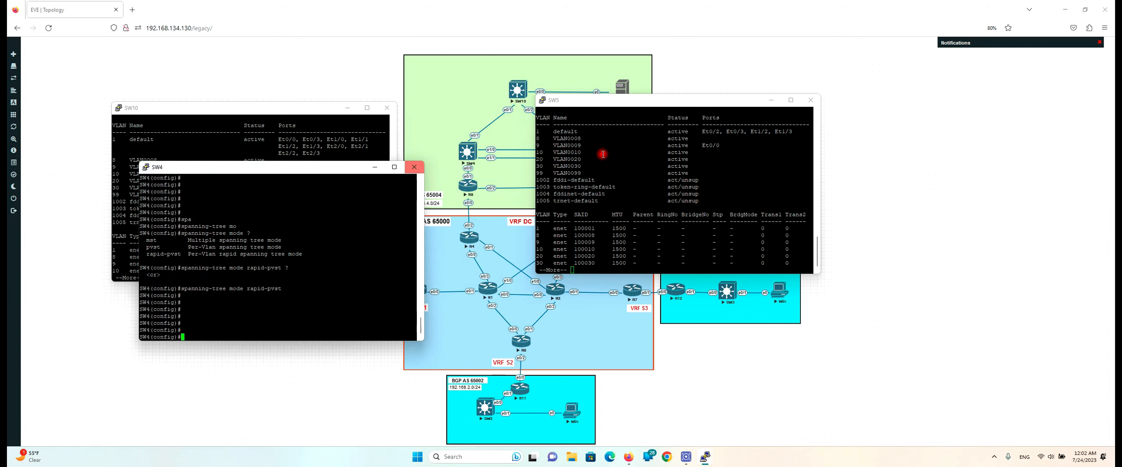
left_click_drag(657, 102, 829, 88)
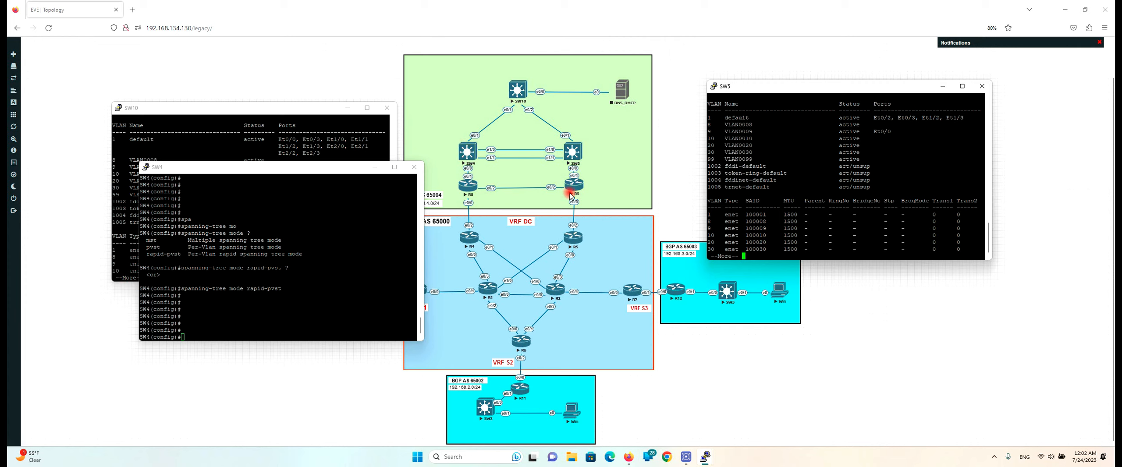
left_click(363, 261)
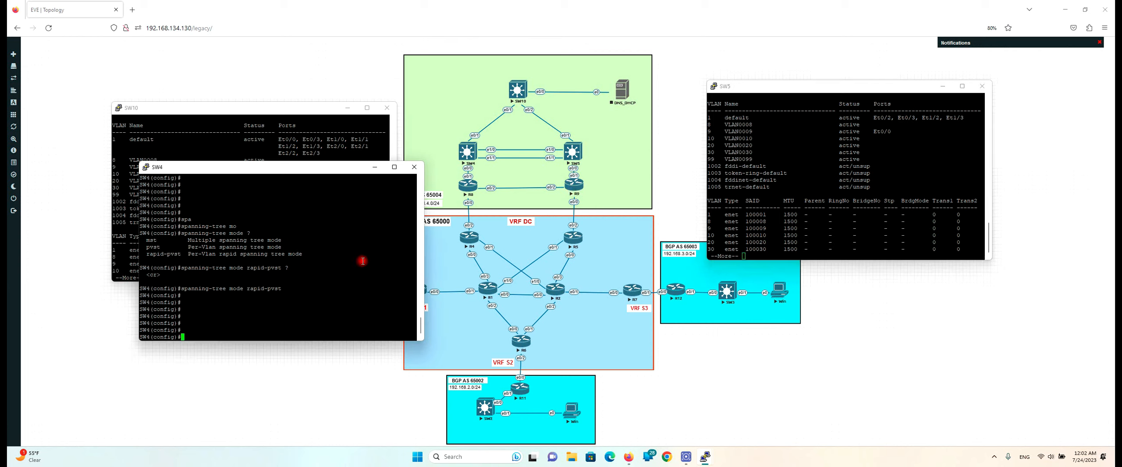
List SW4's VLANs, then set spanning-tree priority 0 for VLANs 1, 8, 10 and 30
type("do sh vlan")
key("Return")
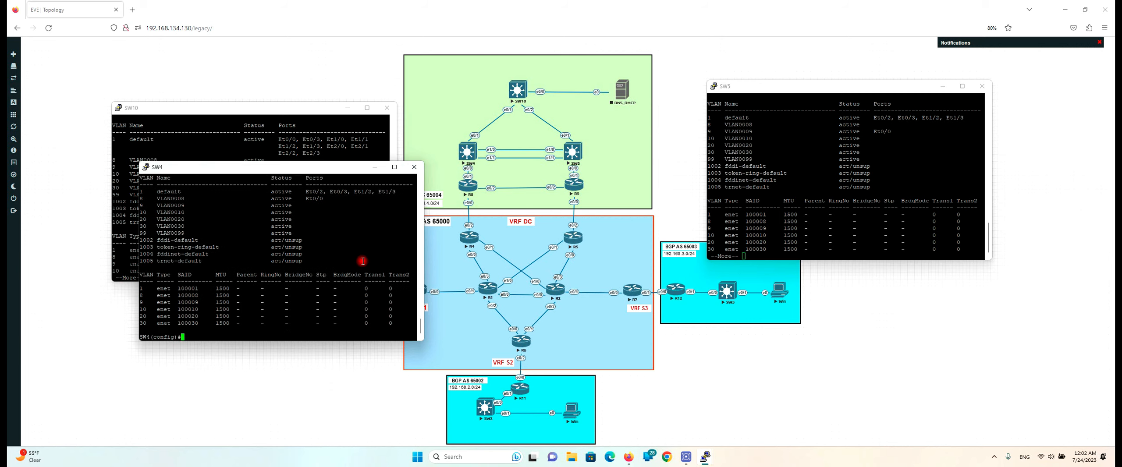
type("spa")
key("Tab")
type("v")
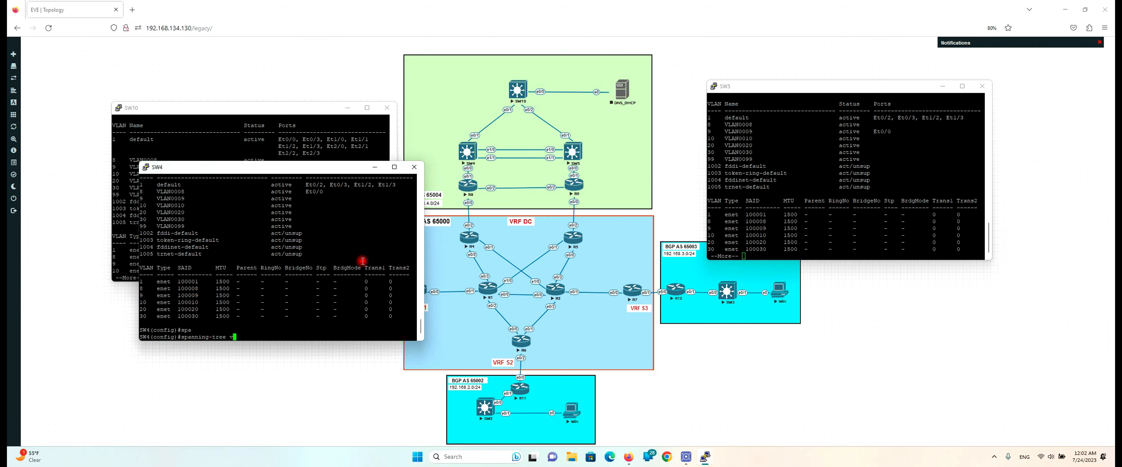
type("la")
key("Tab")
type("1,")
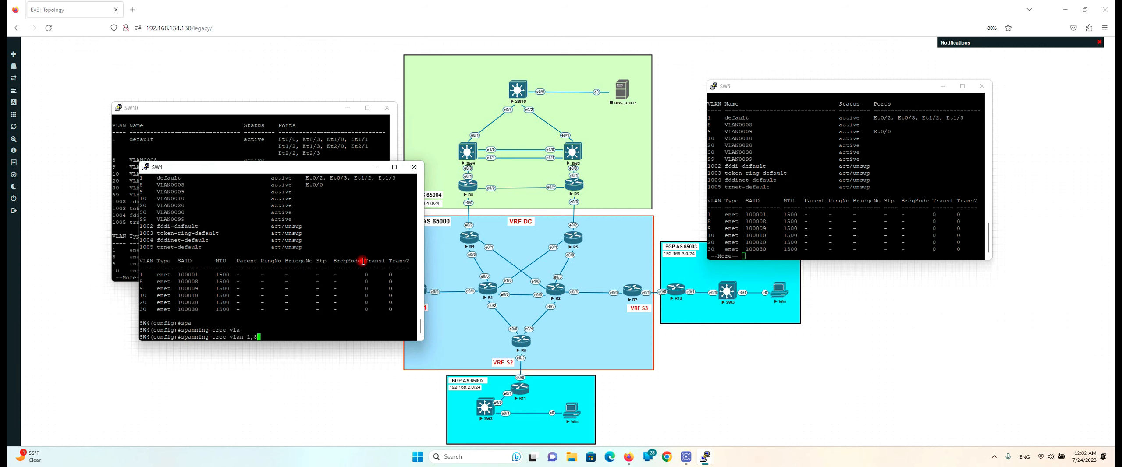
type("8,10,30 pri")
key("Tab")
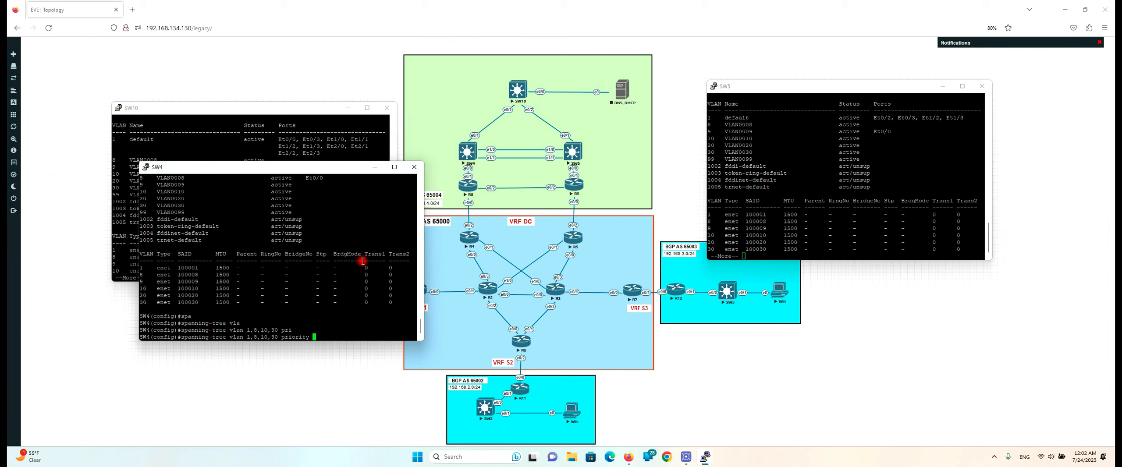
type("?")
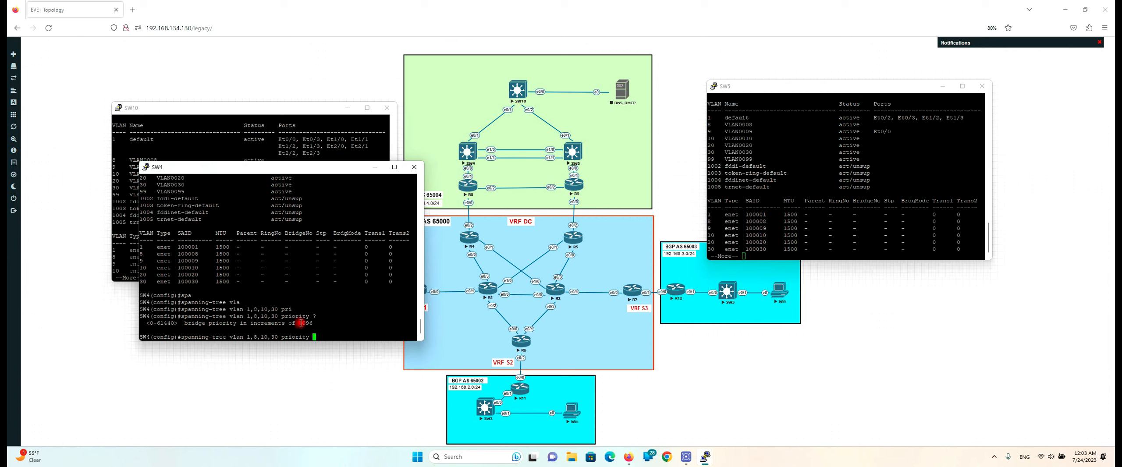
type("0")
key("Return")
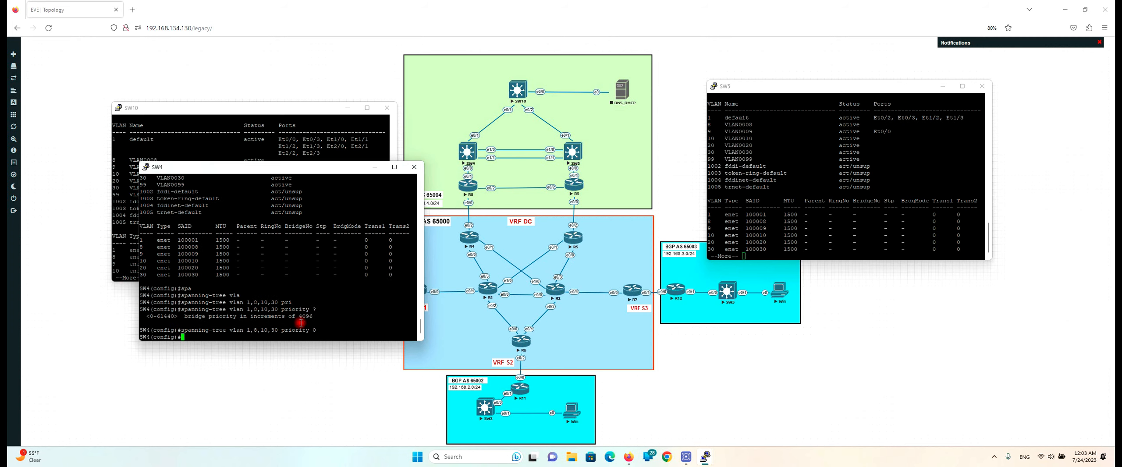
Begin a second 'spanning-tree vlan' command on SW4 for the next VLAN group
type("spa")
key("Tab")
type("vla")
key("Tab")
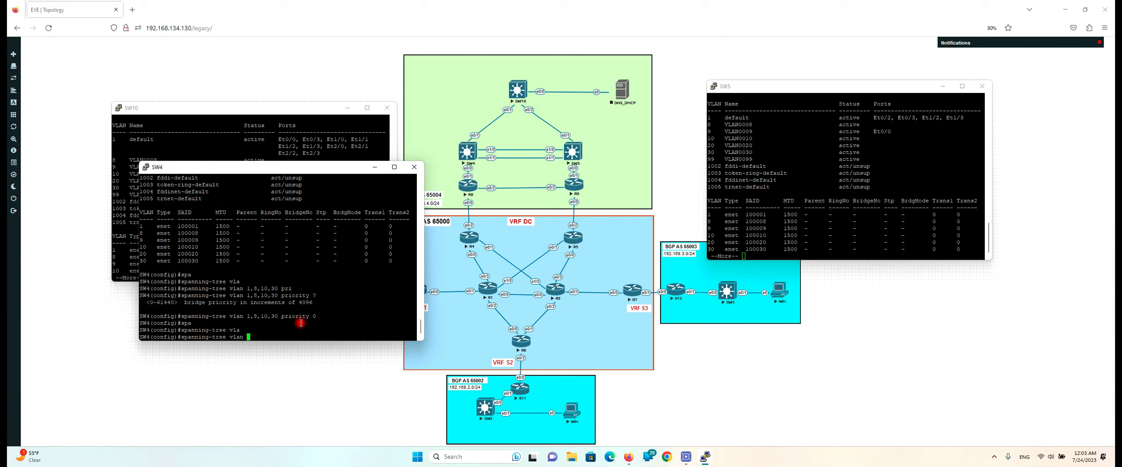
Recheck SW4's VLANs and set spanning-tree priority 4096 for VLANs 9, 20 and 99
type("9,20,99")
key("Return")
type("do sh vlan")
key("Return")
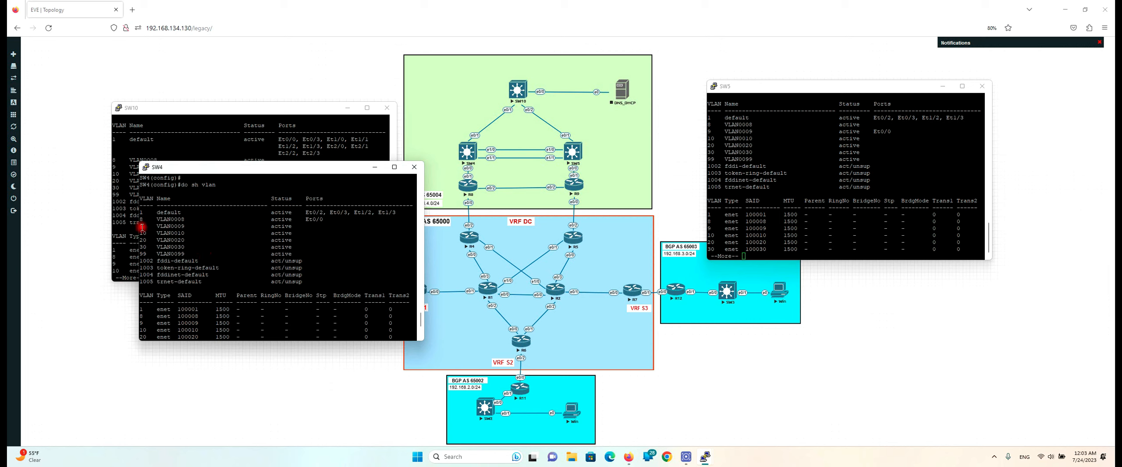
scroll(228, 261, "down", 4)
scroll(200, 250, "up", 4)
scroll(166, 261, "down", 4)
type("pri")
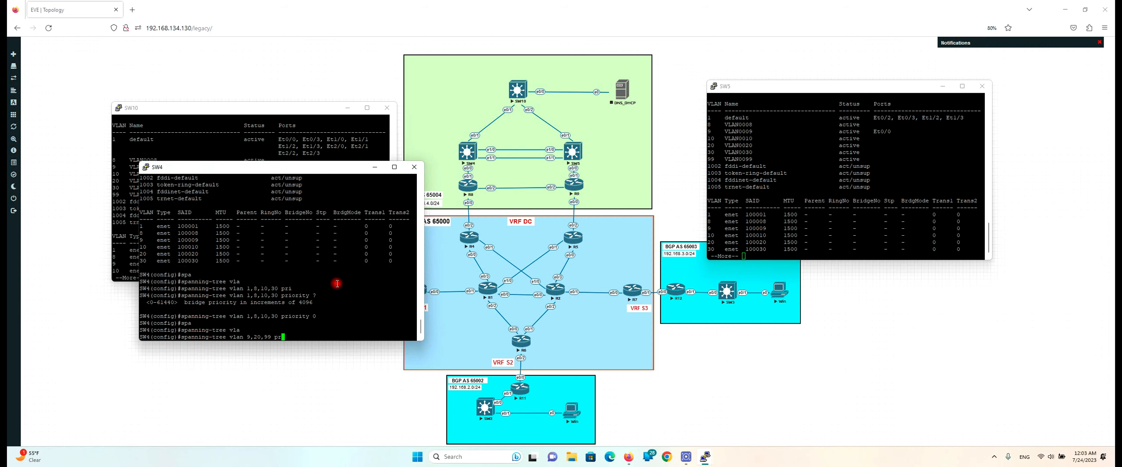
key("Tab")
double_click(306, 295)
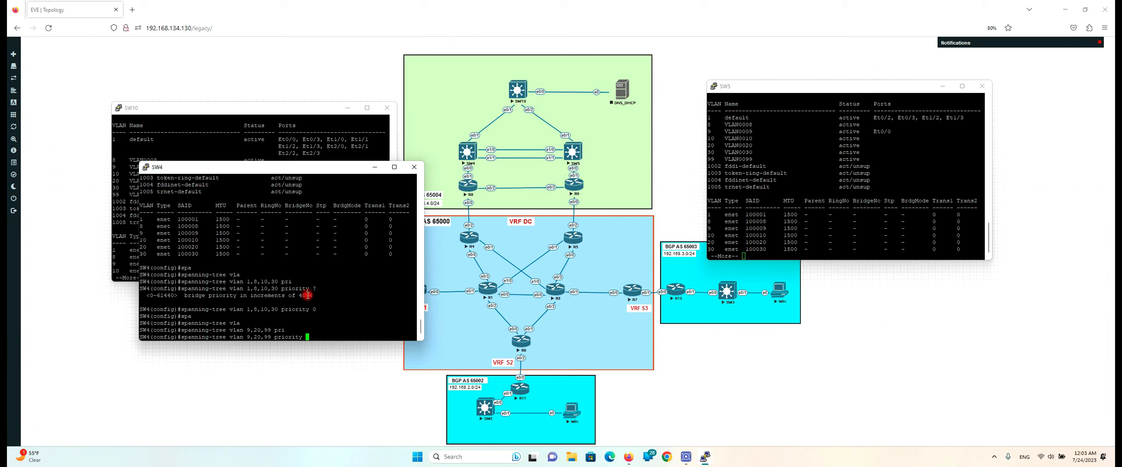
right_click(359, 287)
key("Return")
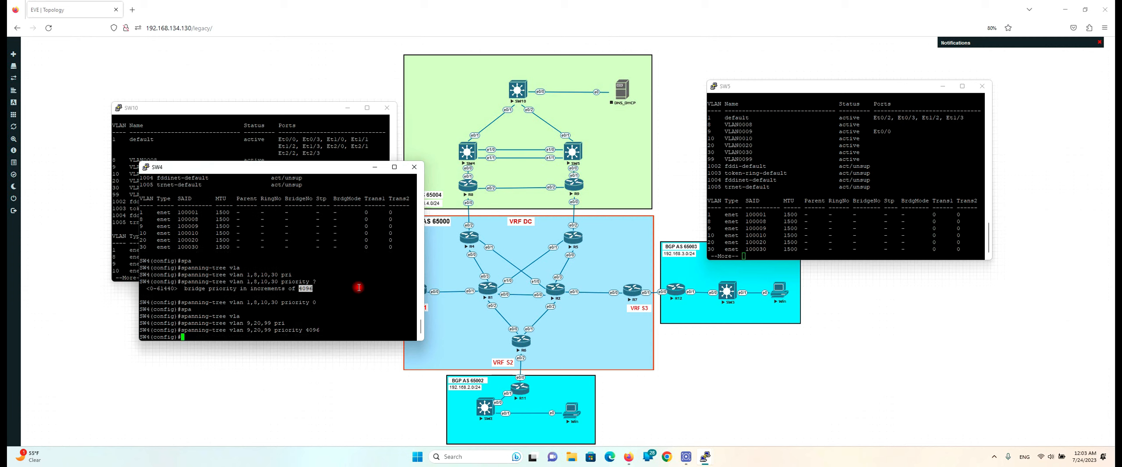
key("Return")
key("Return")
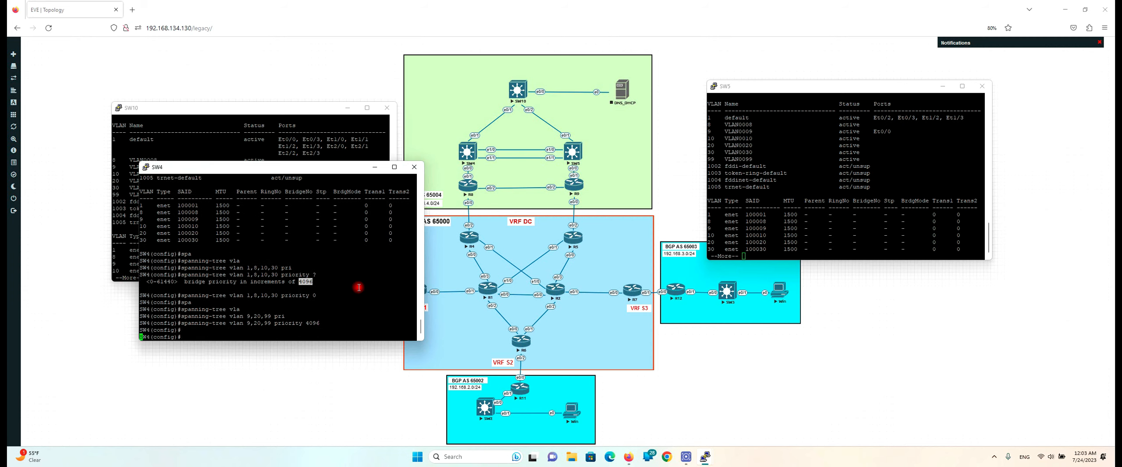
Set SW5's spanning-tree mode to rapid-pvst
left_click(812, 200)
key("q")
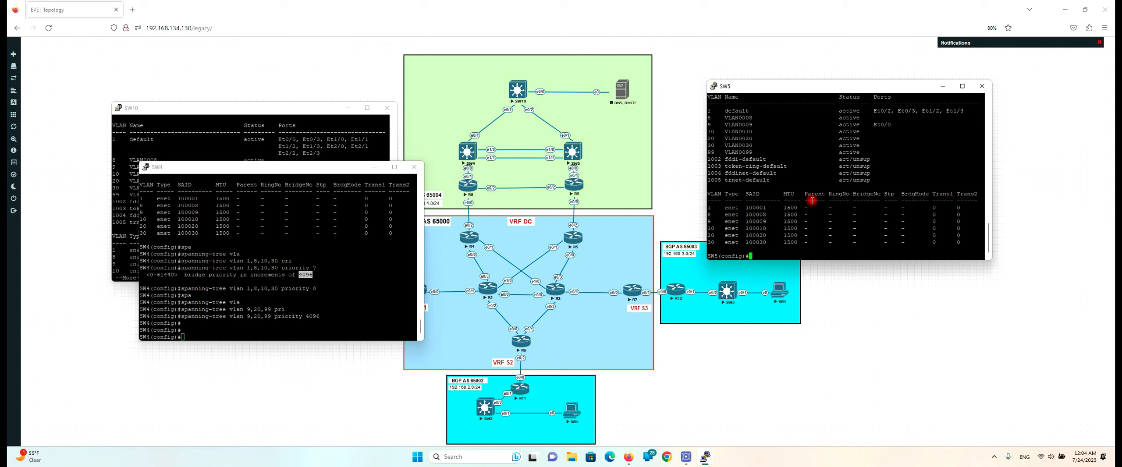
type("spa")
key("Tab")
type("mo")
key("Tab")
type("r")
key("Tab")
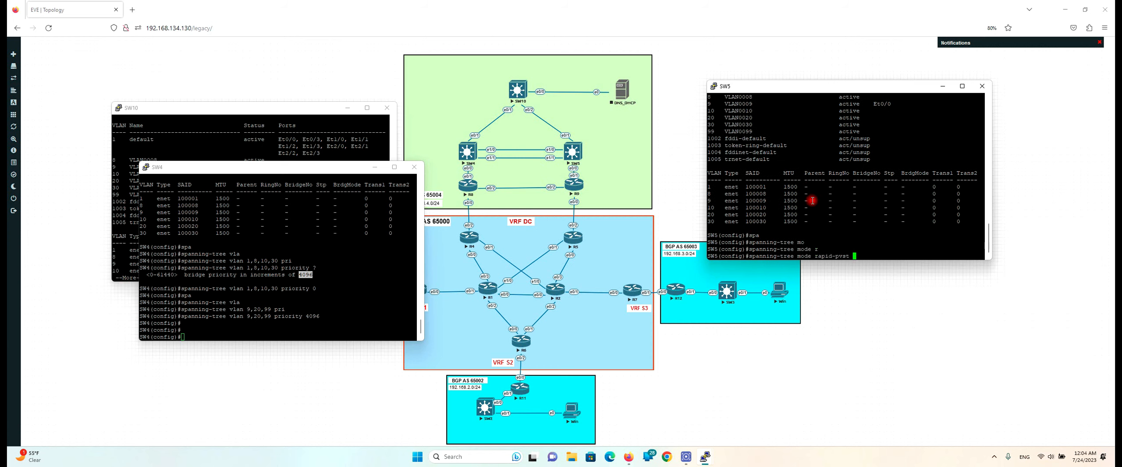
key("Return")
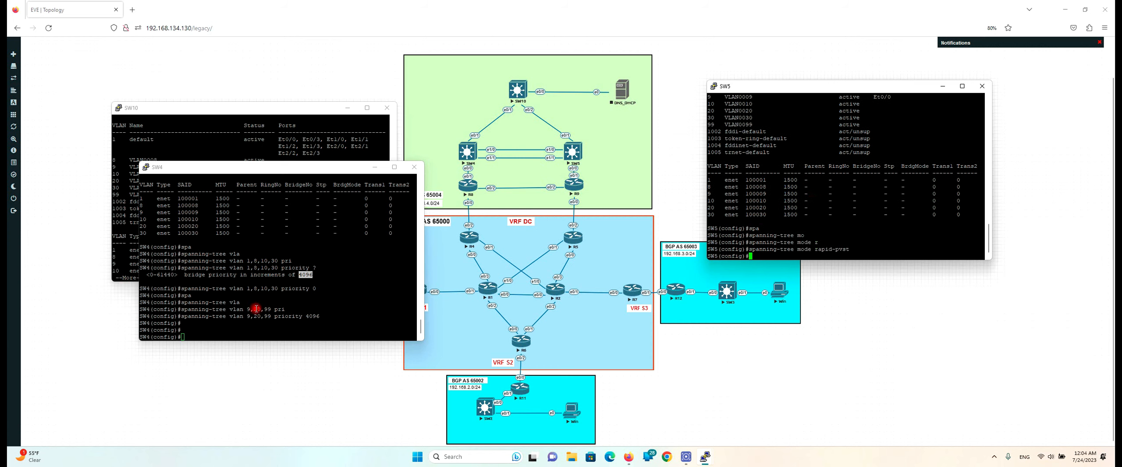
On SW5, set priority 4096 for VLANs 1, 8, 10, 30 and 0 for VLANs 9, 20, 99
left_click(241, 283)
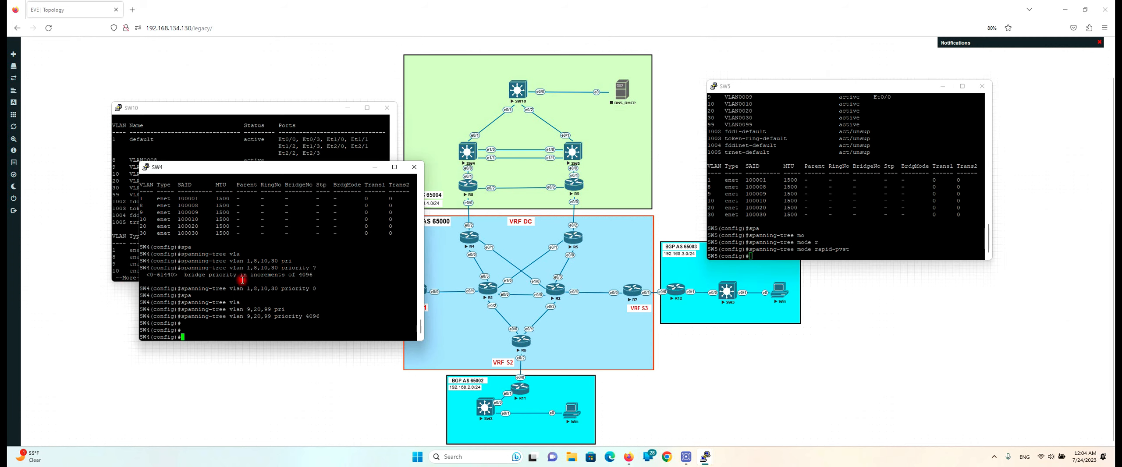
left_click_drag(181, 269, 309, 268)
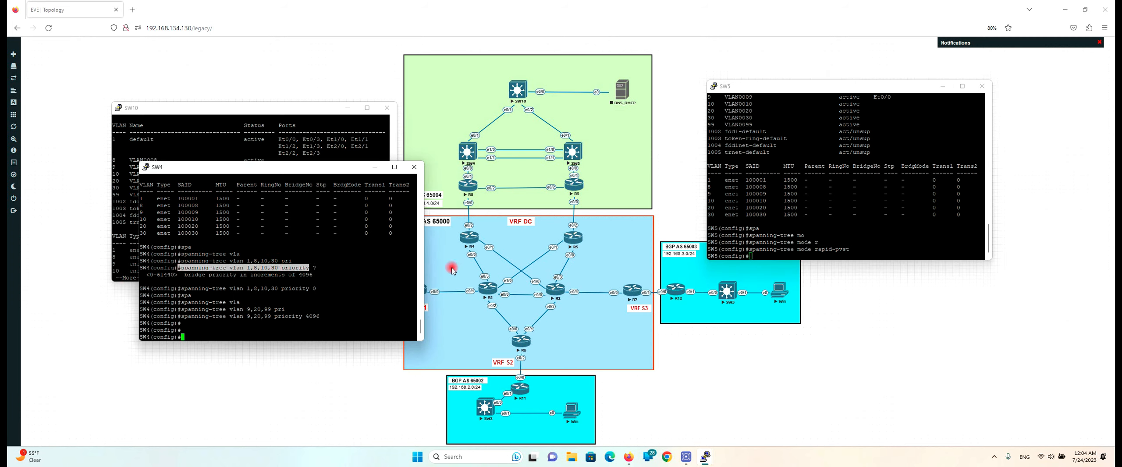
right_click(887, 195)
type("4096")
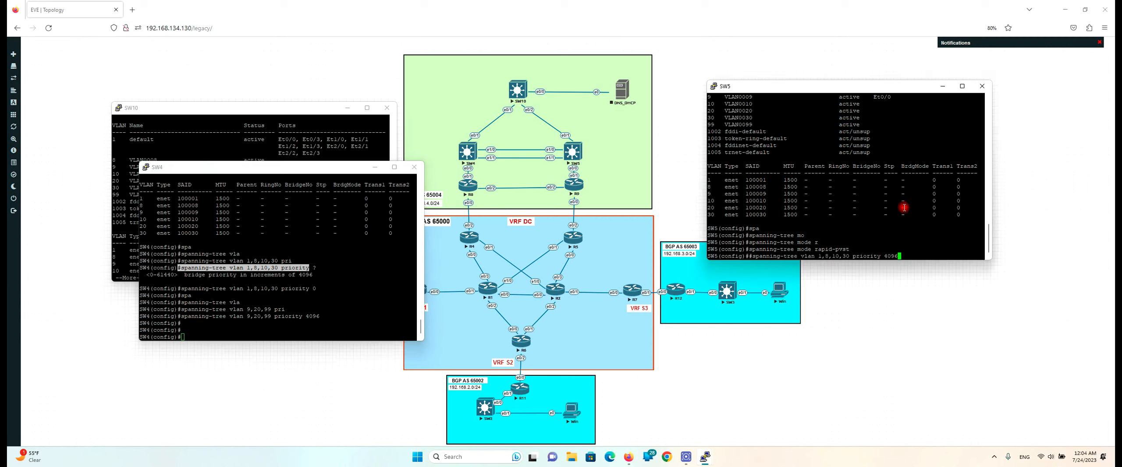
key("Return")
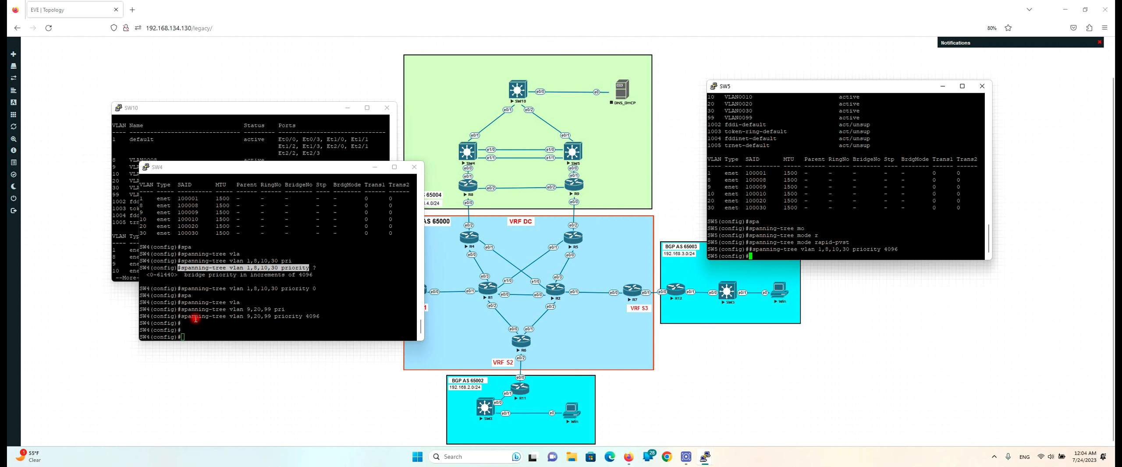
left_click_drag(182, 316, 304, 317)
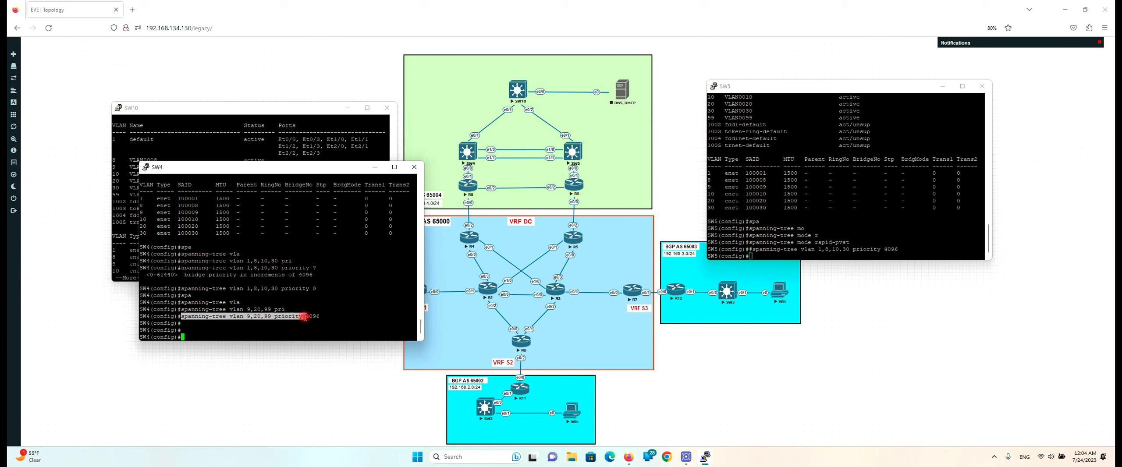
right_click(874, 211)
type("0,99 priority 0")
key("Return")
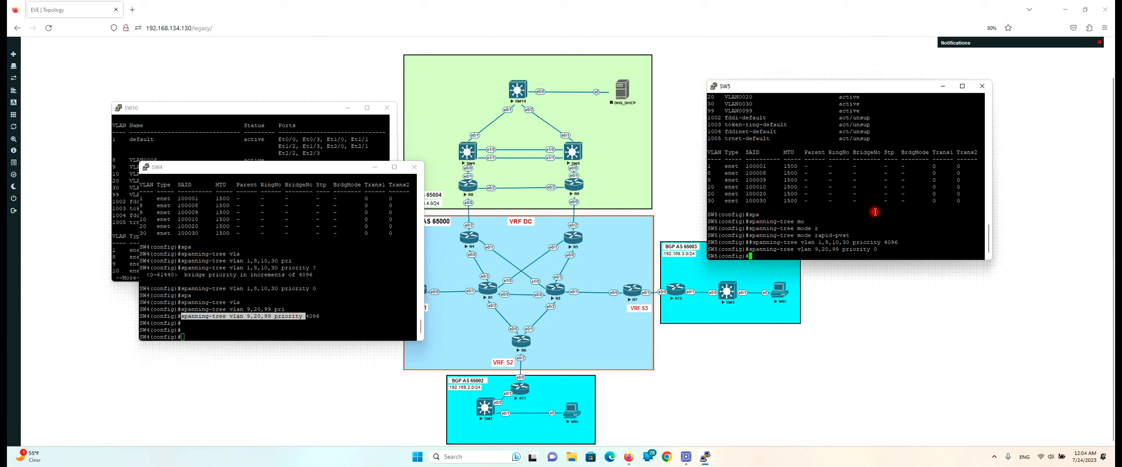
Exit configuration mode on SW4 with Ctrl+Z
left_click_drag(274, 275, 272, 270)
key("Return")
key("Return")
key("Return")
key("Return")
key("Return")
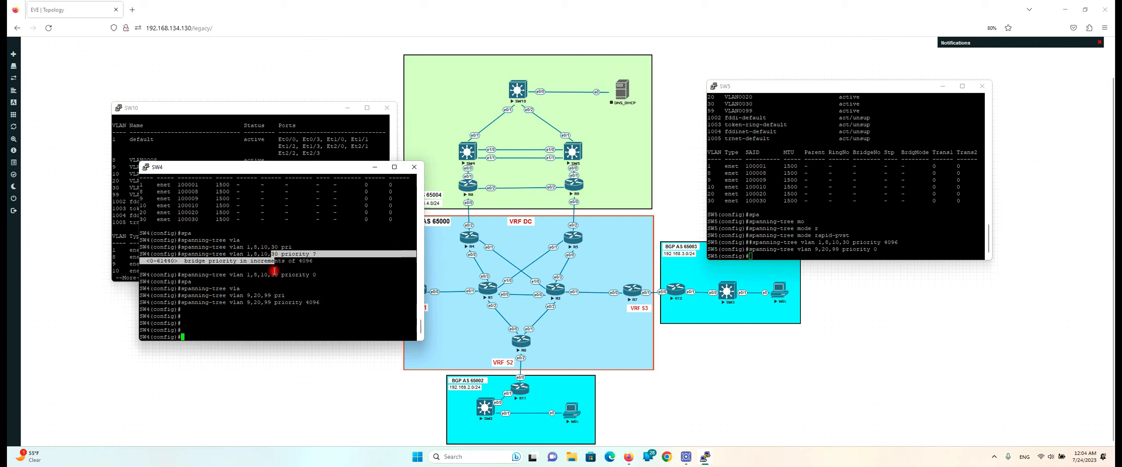
key("Return")
key("Return")
key("Return")
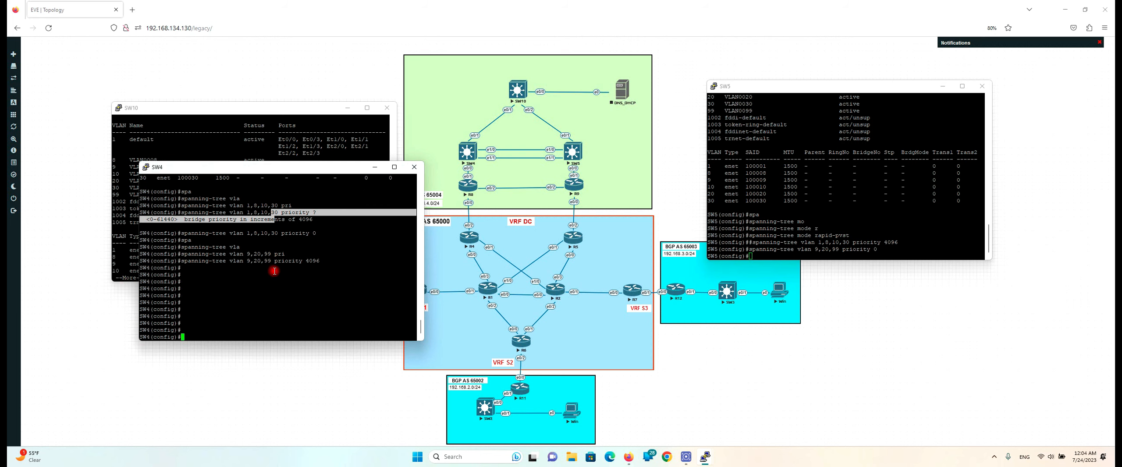
key("ctrl+z")
Show SW4's spanning tree for VLAN 8 and highlight 'This bridge is the root'
type("sh spa")
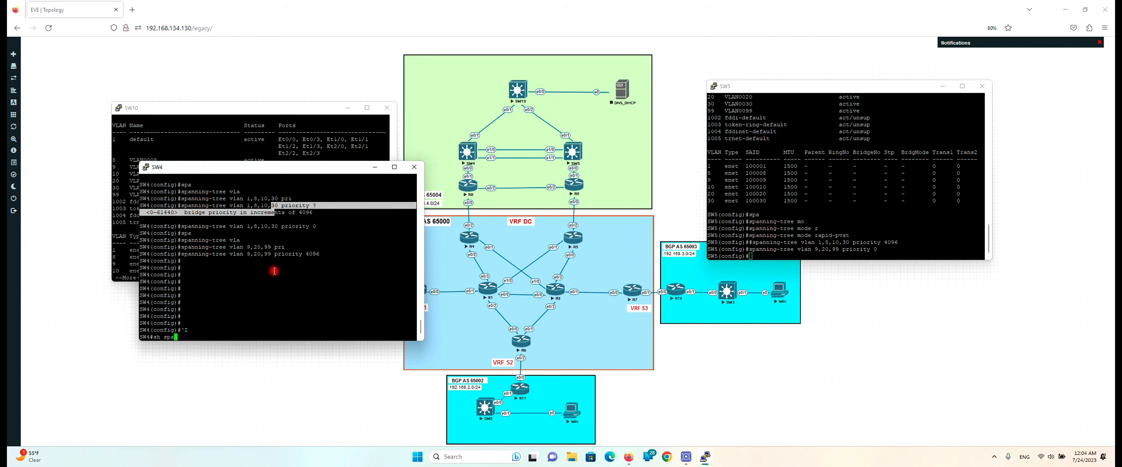
key("Tab")
type("vla")
key("Tab")
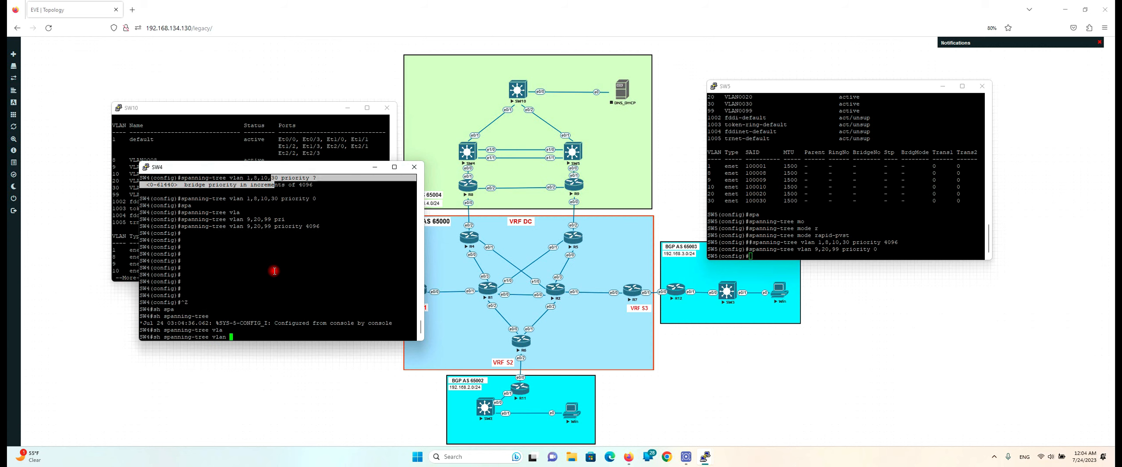
type("8")
key("Return")
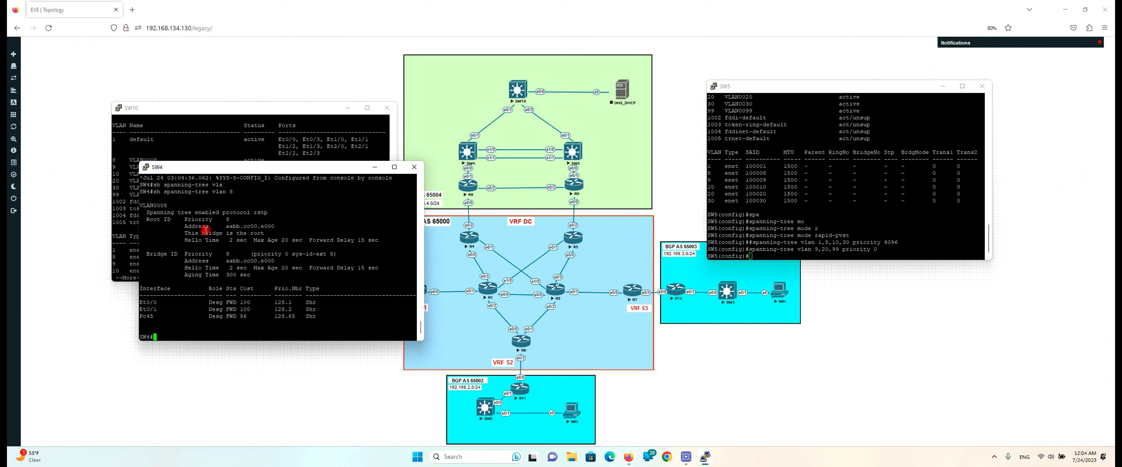
left_click_drag(183, 234, 272, 234)
left_click(223, 238)
left_click_drag(178, 235, 286, 234)
left_click(203, 235)
left_click_drag(177, 236, 279, 234)
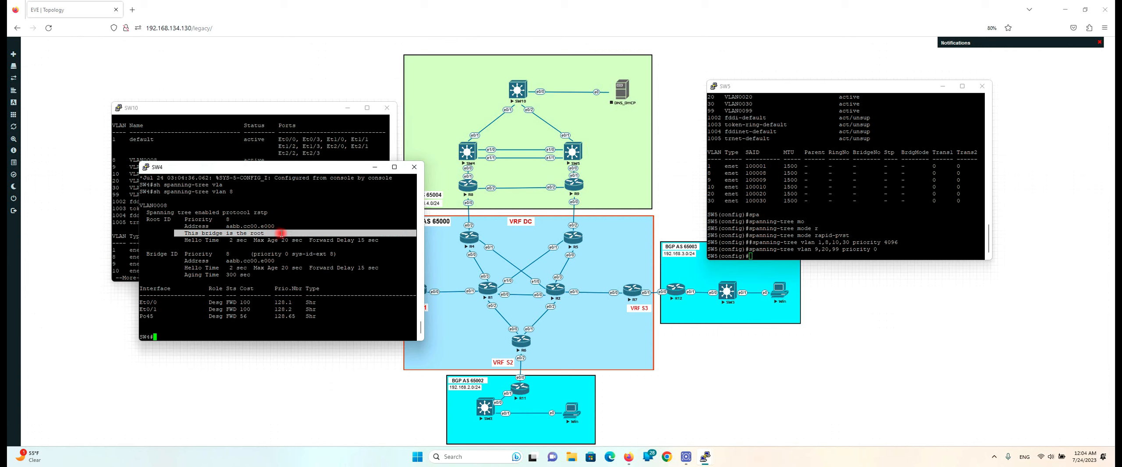
left_click(241, 260)
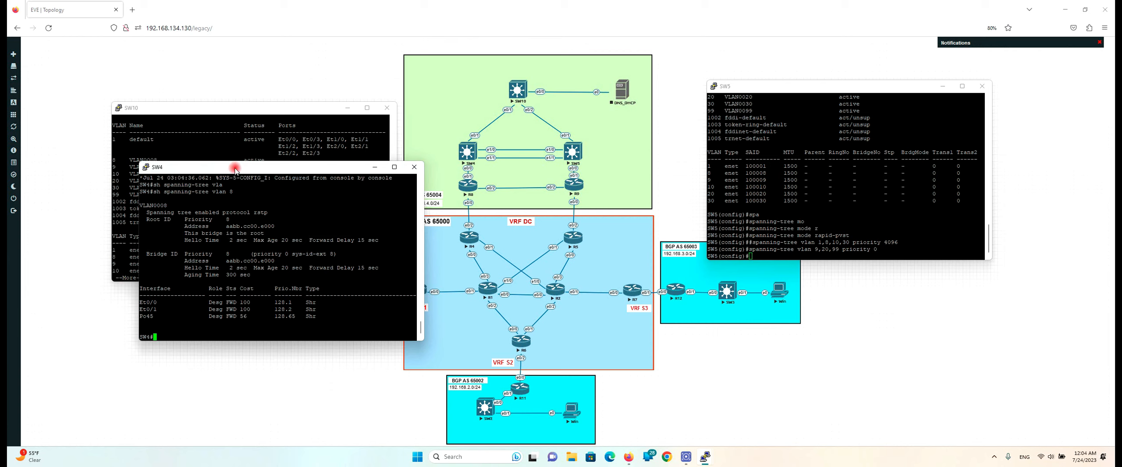
left_click_drag(250, 236, 194, 235)
Show SW4's spanning tree for VLAN 9 and highlight its bridge priority
key("Return")
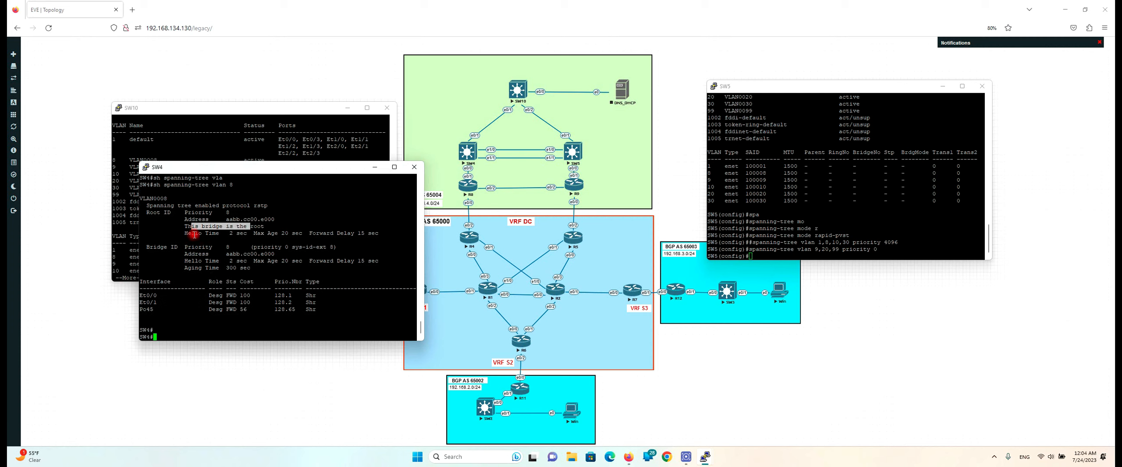
type("sh spanning-tree vlan 9")
key("Return")
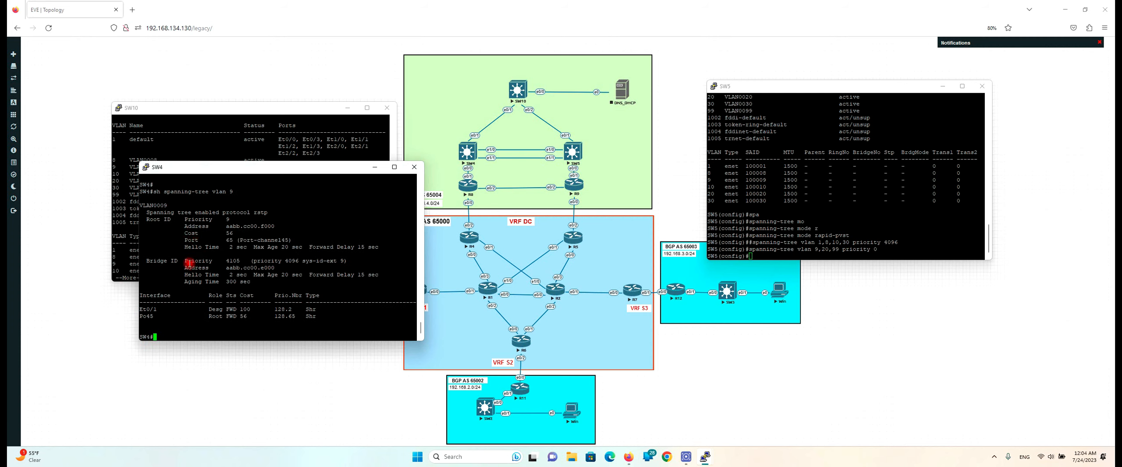
left_click_drag(144, 261, 300, 266)
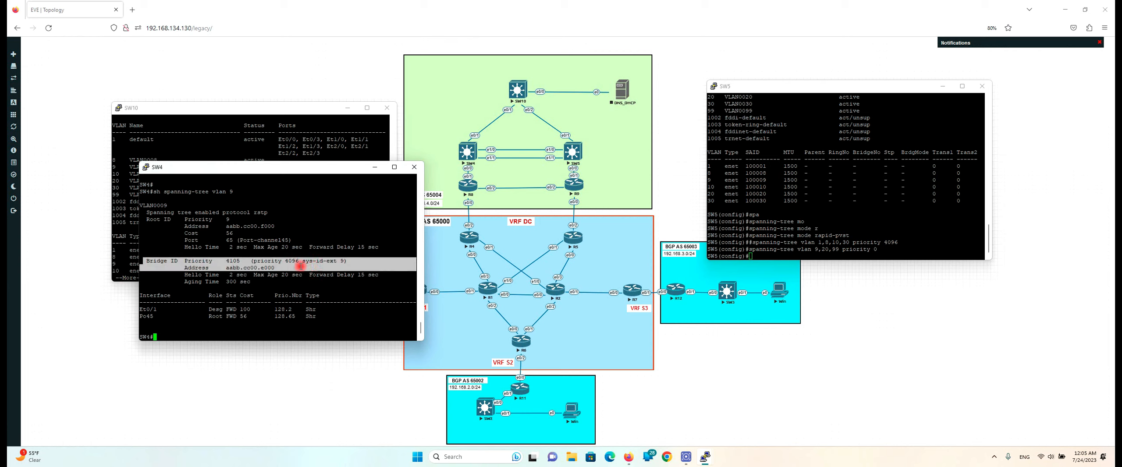
Exit config mode on SW5 and show its VLAN 8 spanning tree, highlighting the bridge priority
left_click(252, 267)
left_click_drag(221, 267, 418, 269)
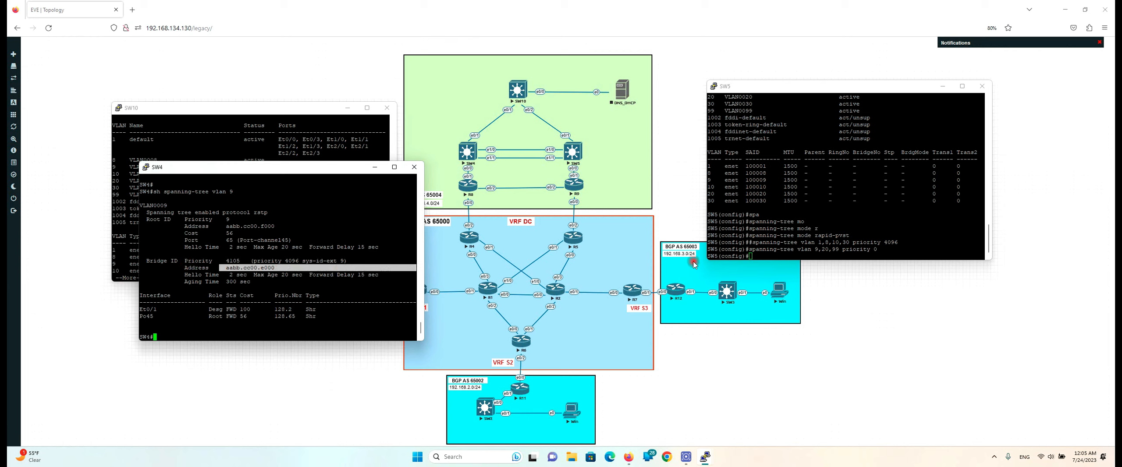
left_click(890, 197)
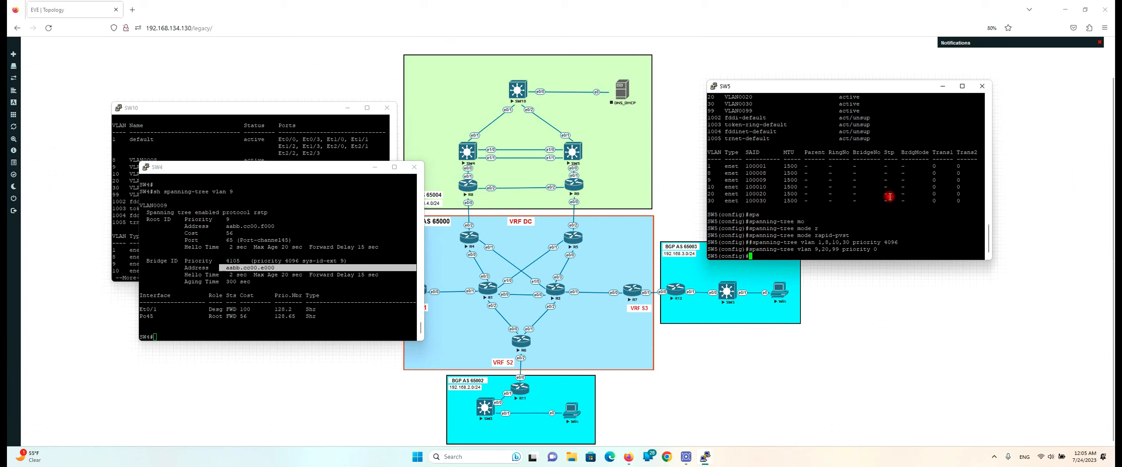
key("Return")
key("Return")
key("Return")
key("Return")
key("Return")
key("Return")
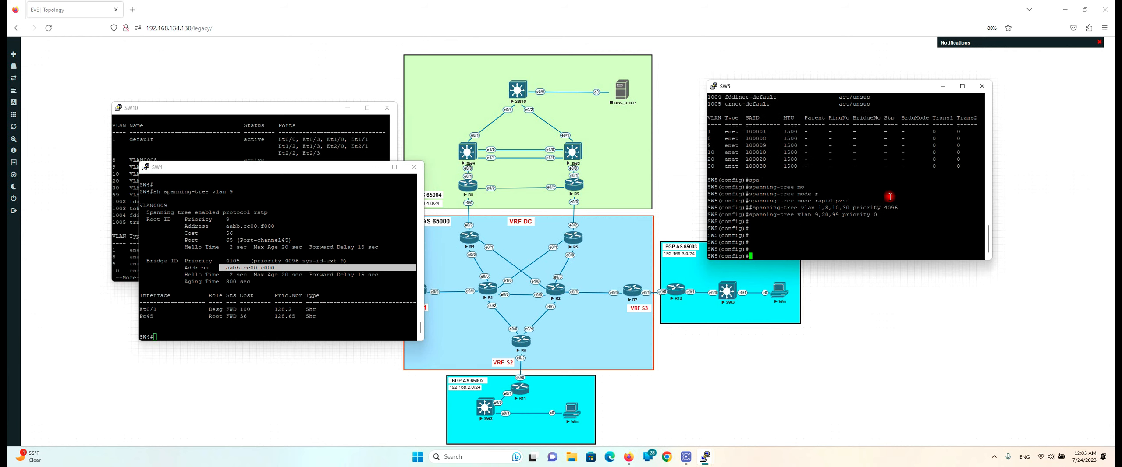
type("z")
key("Return")
key("Return")
key("Return")
key("ctrl+z")
type("sh spa")
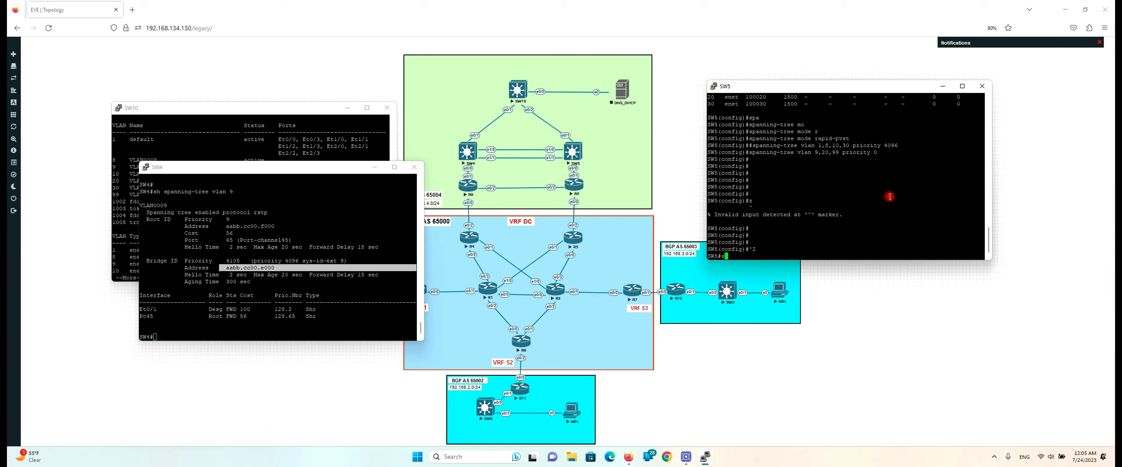
key("Tab")
type("vla")
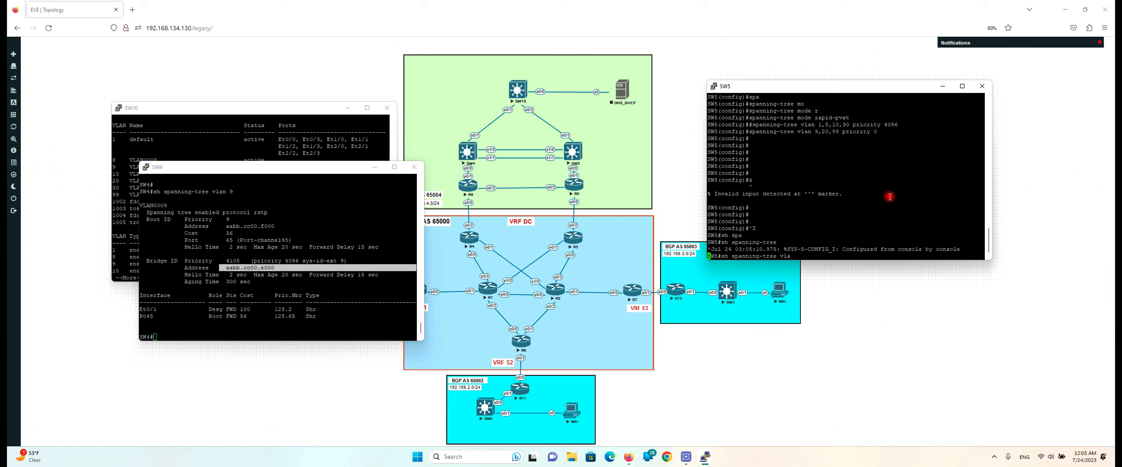
key("Tab")
type("8")
key("Return")
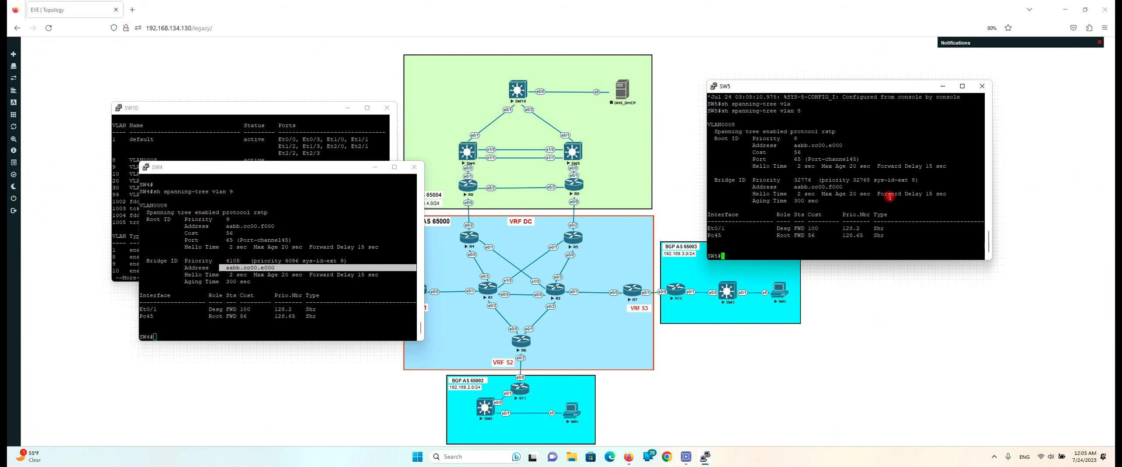
left_click_drag(752, 175, 816, 176)
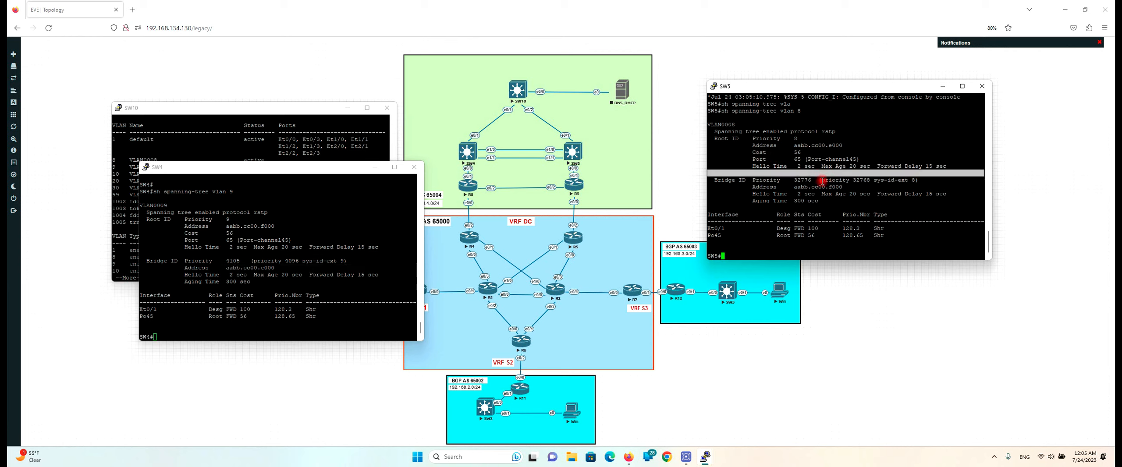
Show SW5's VLAN 9 spanning tree confirming it is root, then return to the topology
key("Up")
key("BackSpace")
type("9")
key("Return")
left_click_drag(745, 153, 833, 151)
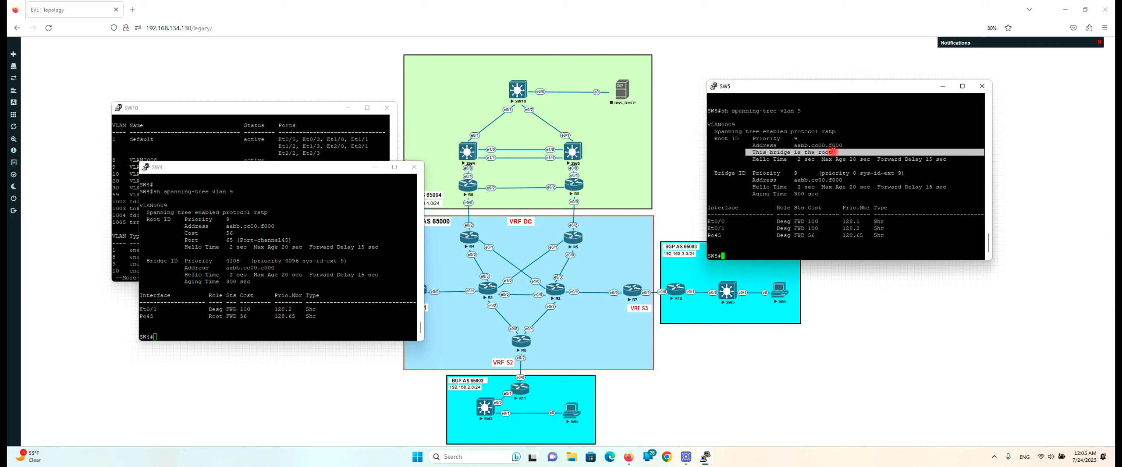
left_click(367, 78)
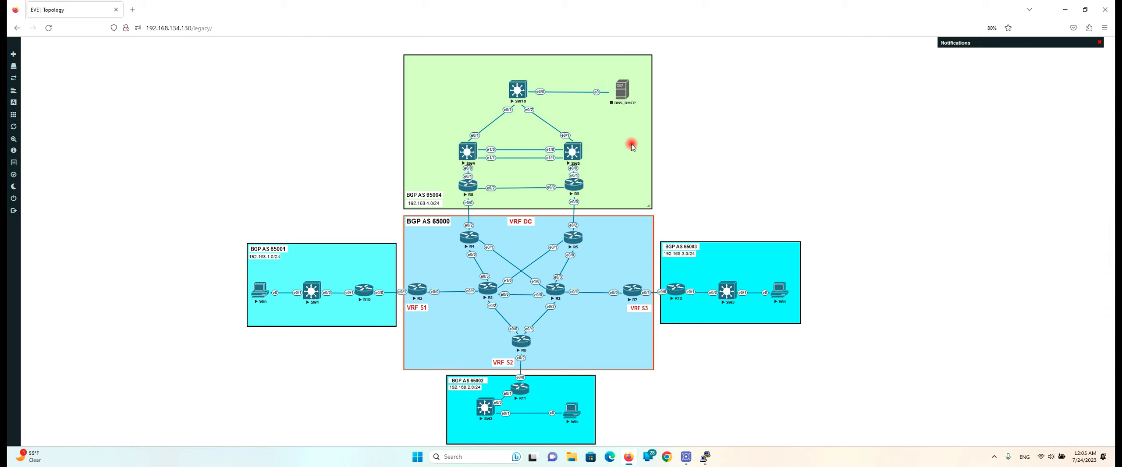
Bring the SW5 and SW10 consoles back and get a fresh SW10 prompt
mouse_move(705, 458)
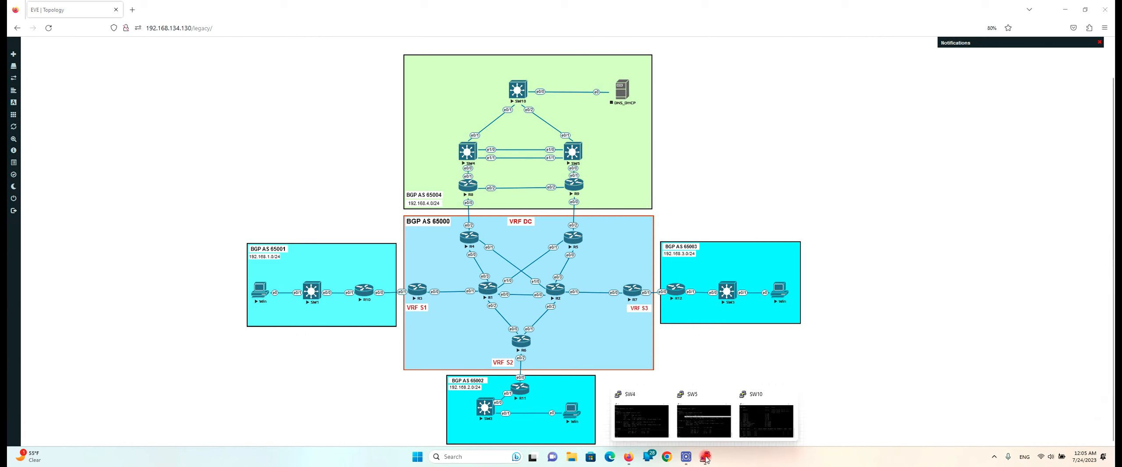
left_click(707, 422)
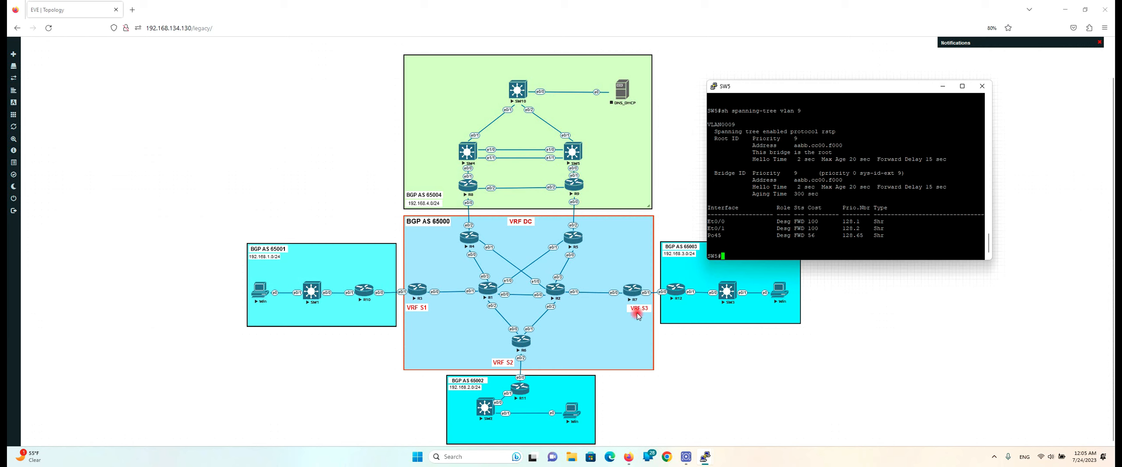
mouse_move(705, 460)
left_click(752, 421)
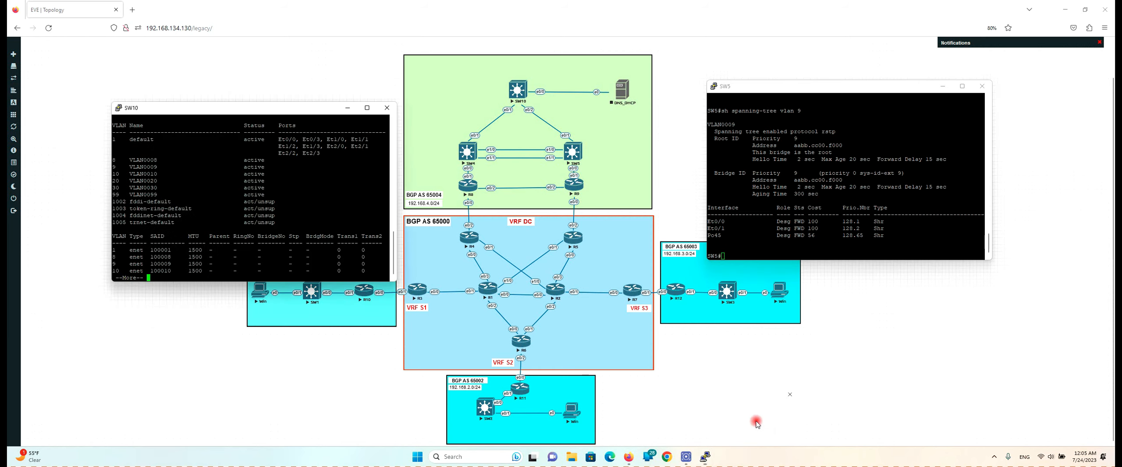
key("q")
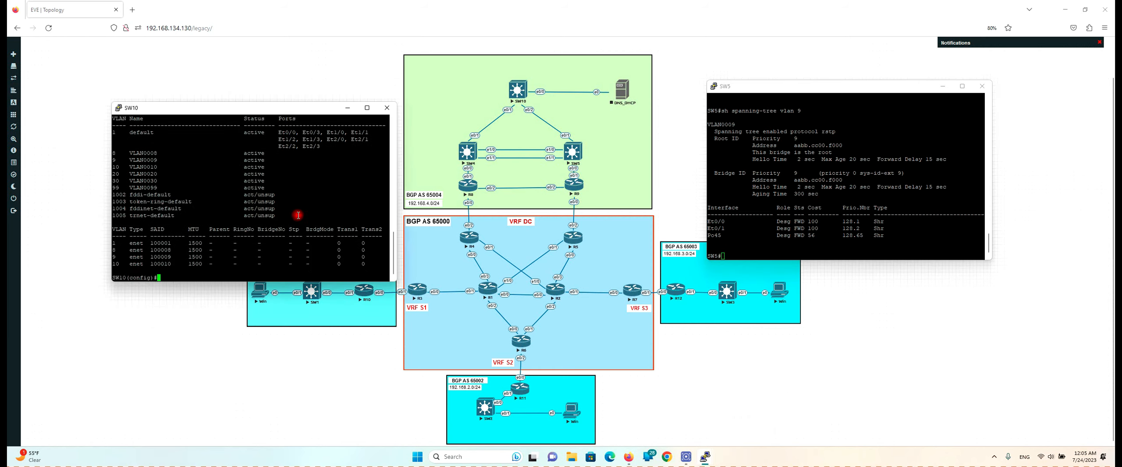
key("Return")
key("Return")
key("Return")
key("Return")
Set SW10's spanning-tree mode to rapid-pvst and save with 'do wr'
type("spa")
key("Tab")
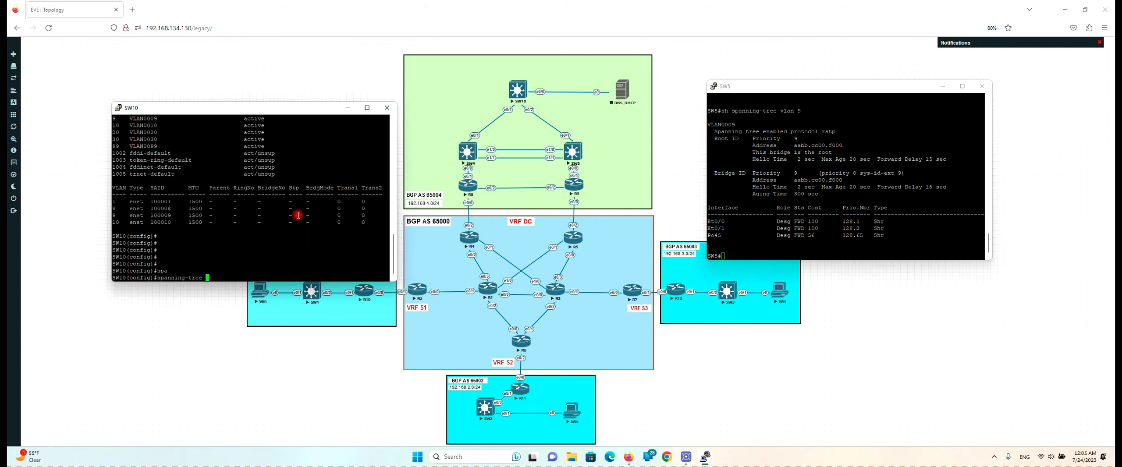
type("mo")
key("Tab")
type("ra")
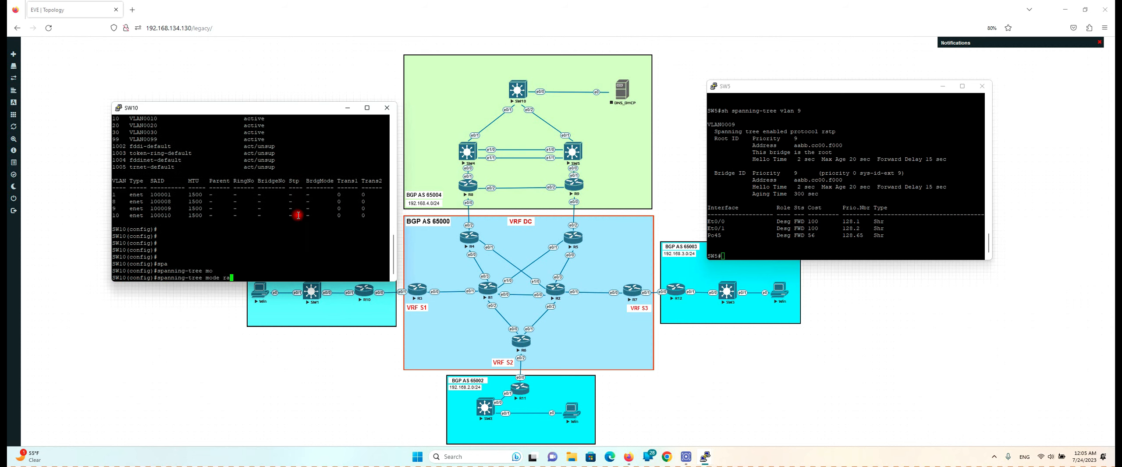
key("Tab")
key("Return")
key("Return")
key("Return")
key("Return")
key("Return")
type("do wr")
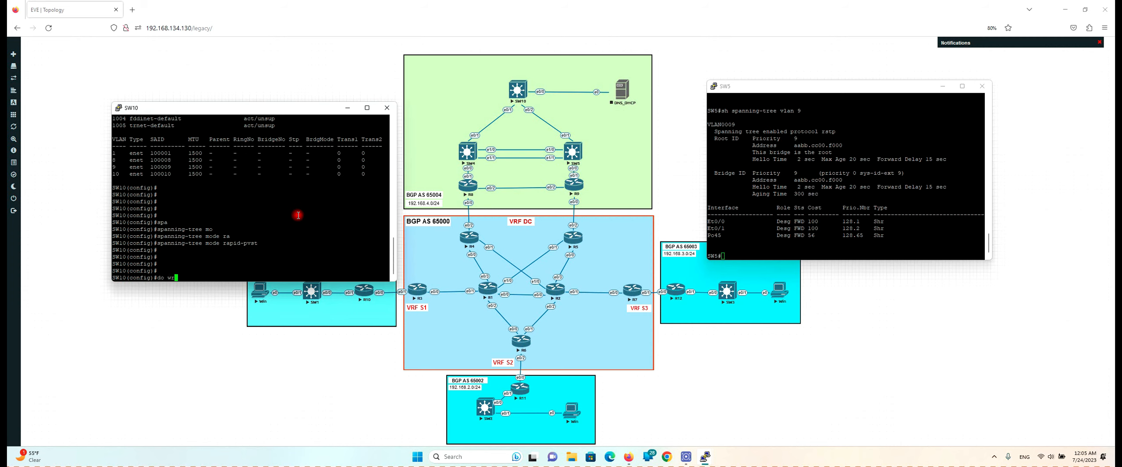
key("Return")
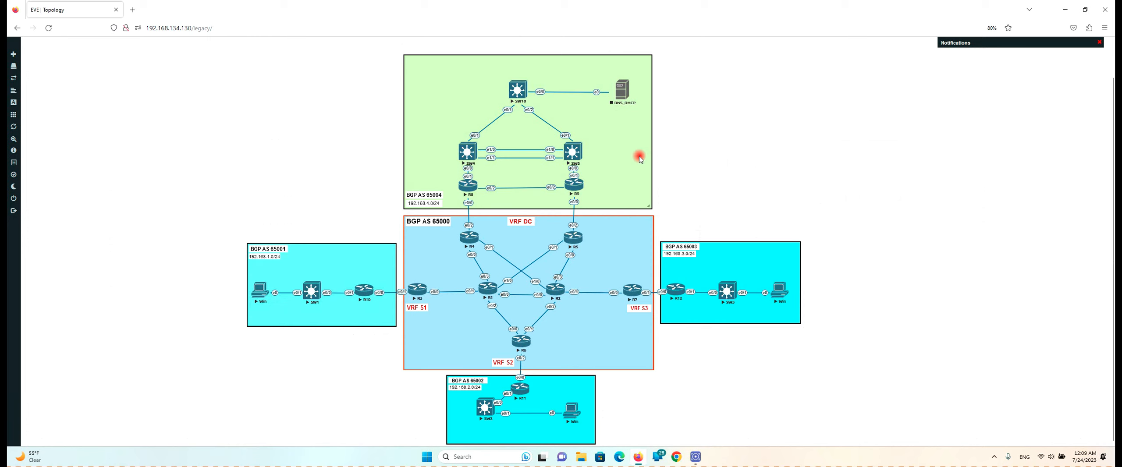
Open SW4's console and move its window lower on the screen
left_click(469, 156)
left_click(182, 63)
left_click(202, 33)
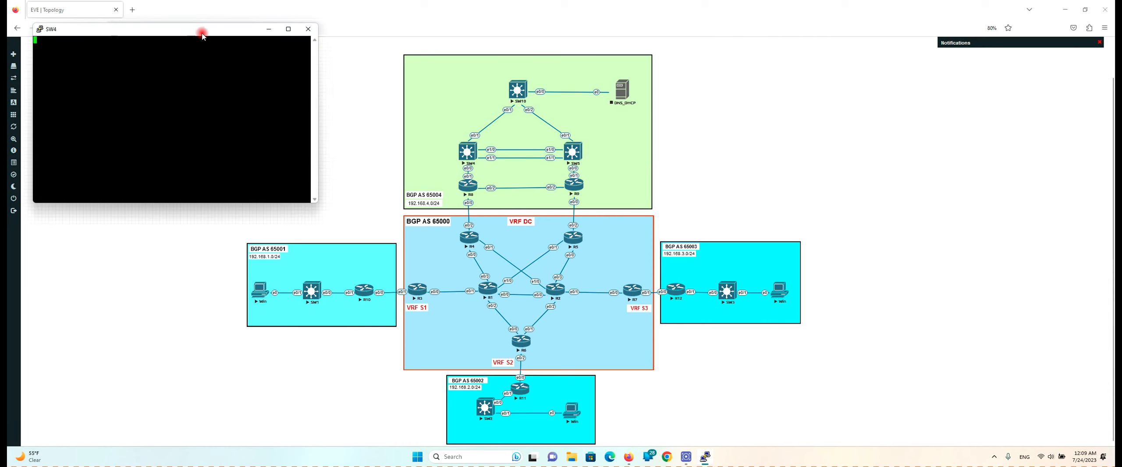
left_click_drag(203, 33, 234, 182)
List SW4's interfaces with 'sh ip int br' and highlight the Vlan10 and Vlan20 rows
key("Return")
key("Return")
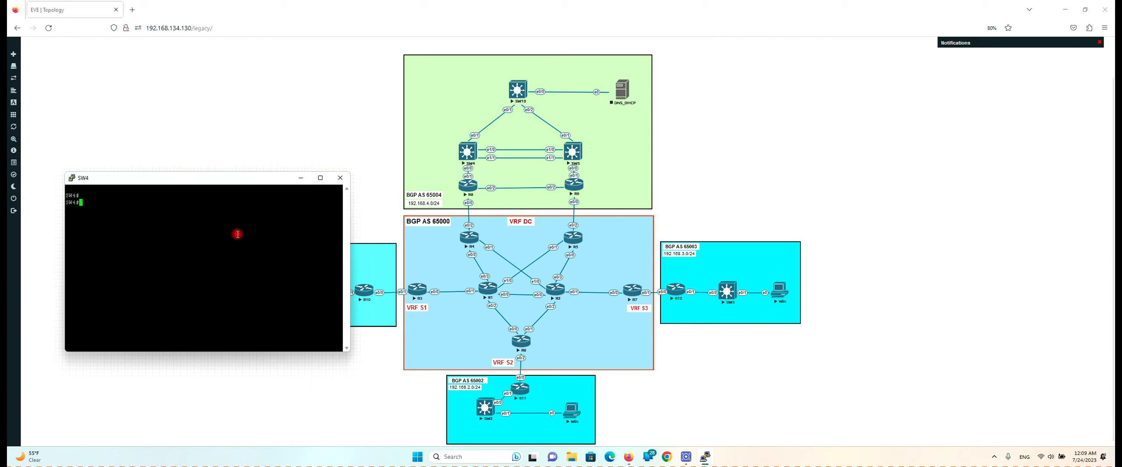
type("do sh ip int br")
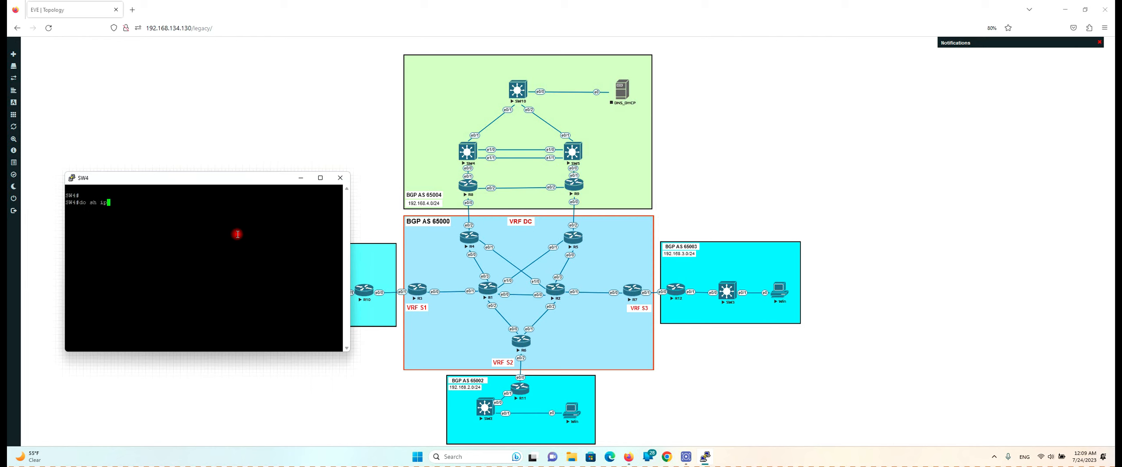
key("Return")
type("s")
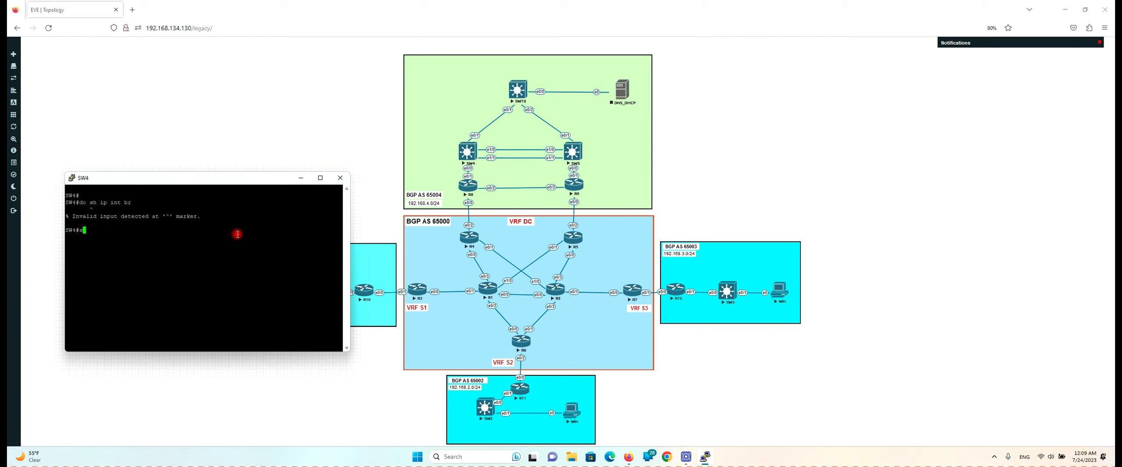
type("h ip int br")
key("Return")
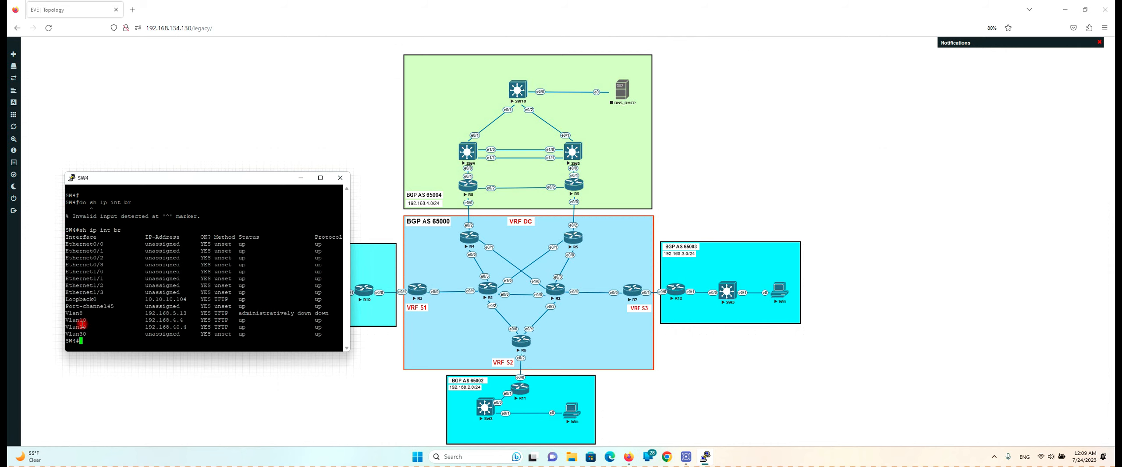
left_click_drag(65, 320, 325, 329)
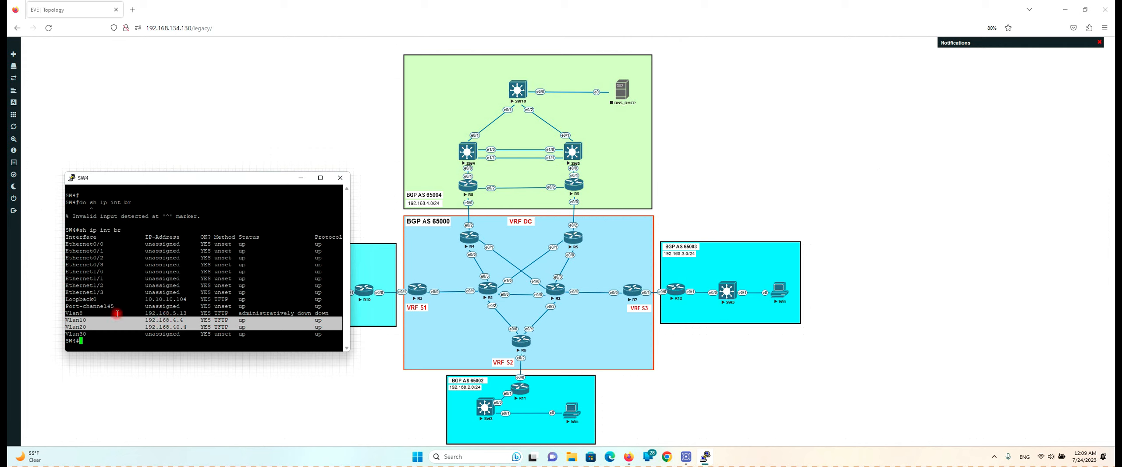
left_click_drag(76, 320, 93, 321)
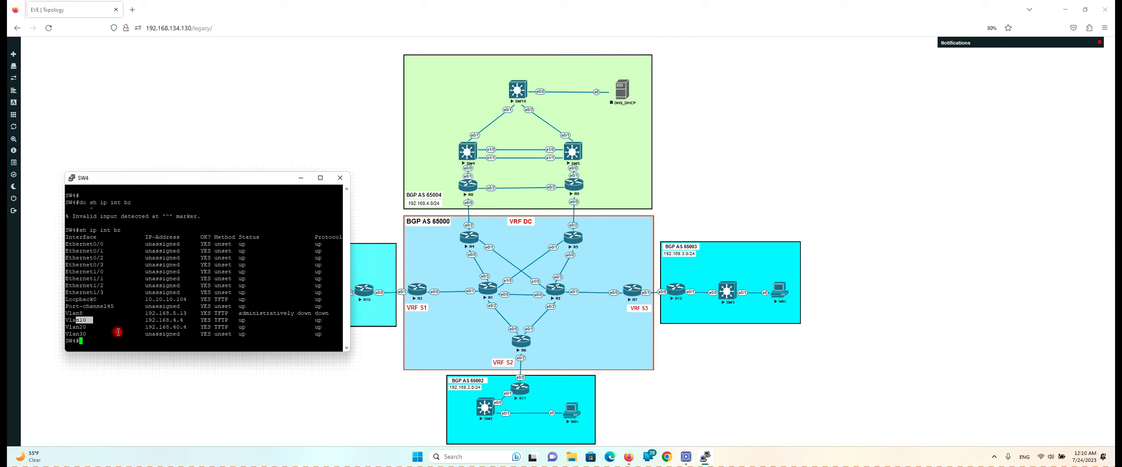
Enter global configuration with 'conf t', noting Vlan10 at 192.168.4.4 and Vlan20 at 192.168.40.4
type("conf t")
key("Return")
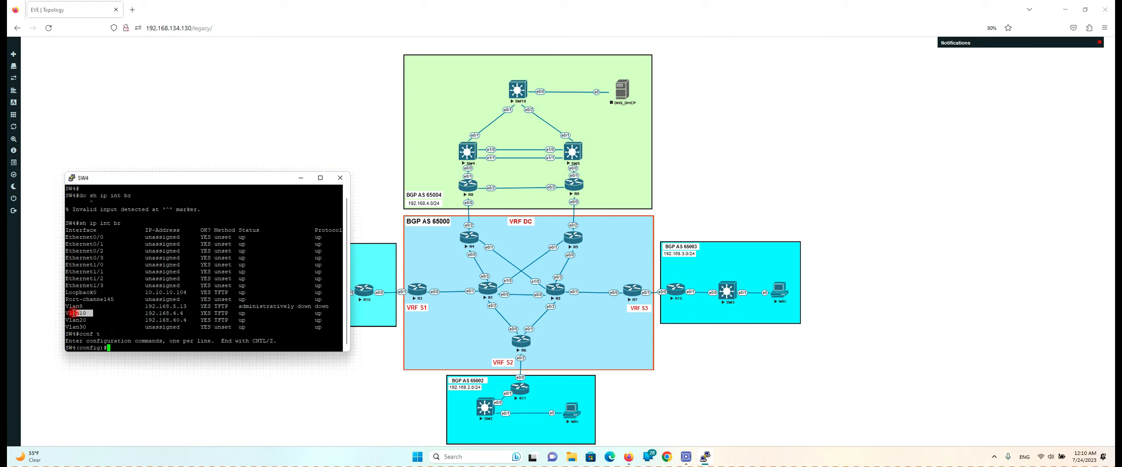
left_click_drag(66, 313, 183, 312)
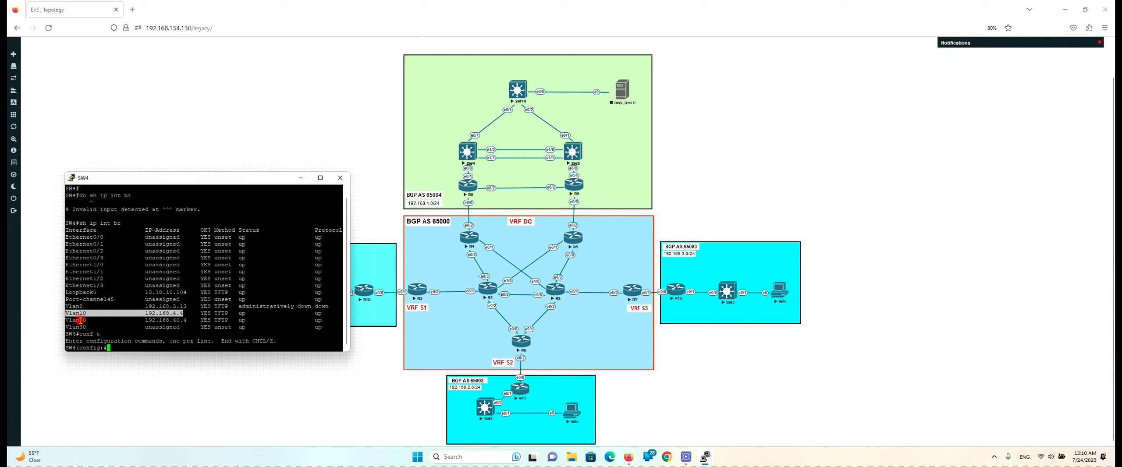
left_click_drag(66, 320, 218, 321)
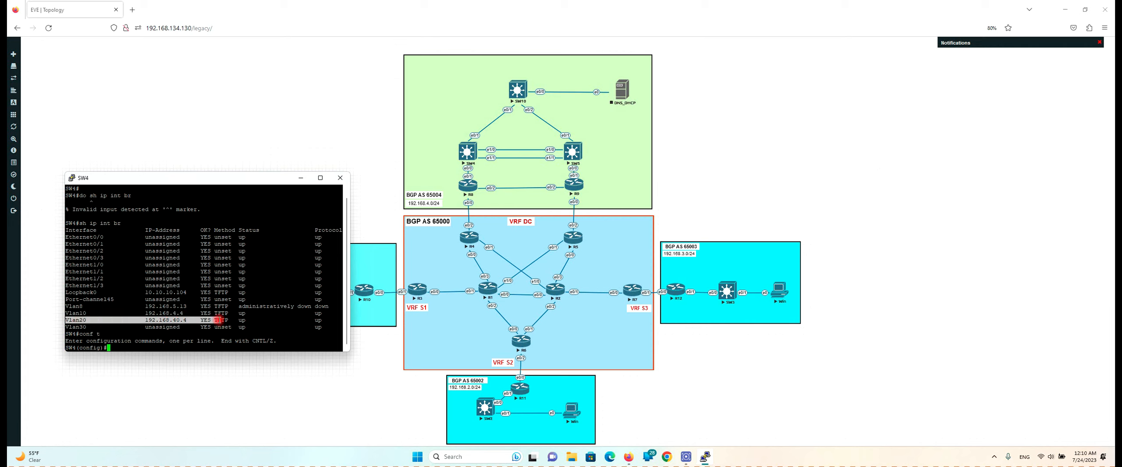
left_click(191, 295)
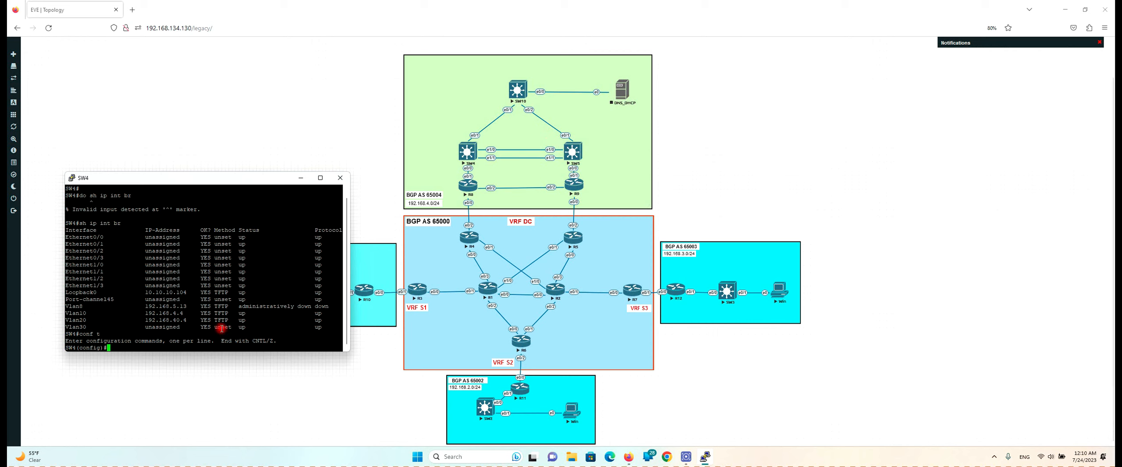
key("Return")
key("Return")
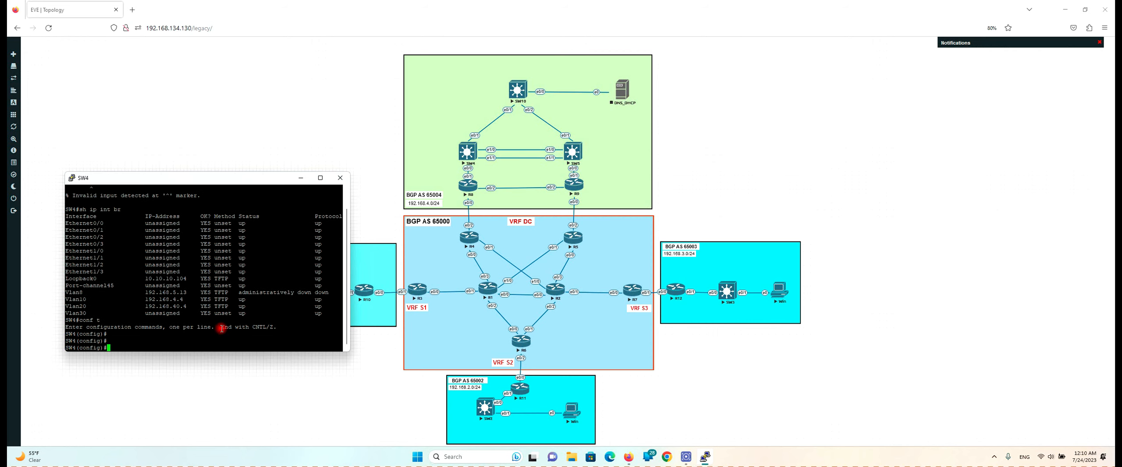
On interface Vlan10, set HSRP group 10 virtual IP to 192.168.4.1
type("int vlan 10")
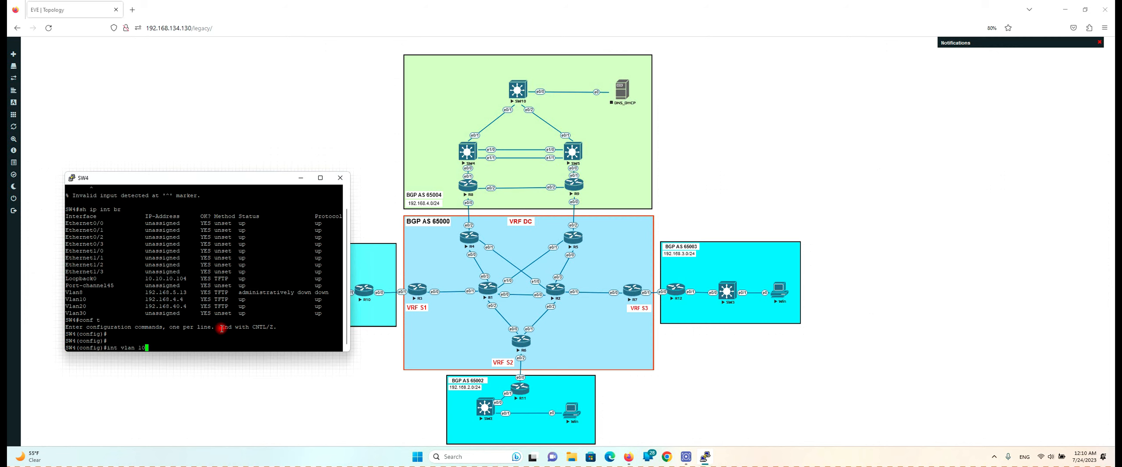
key("Return")
type("sta")
key("Tab")
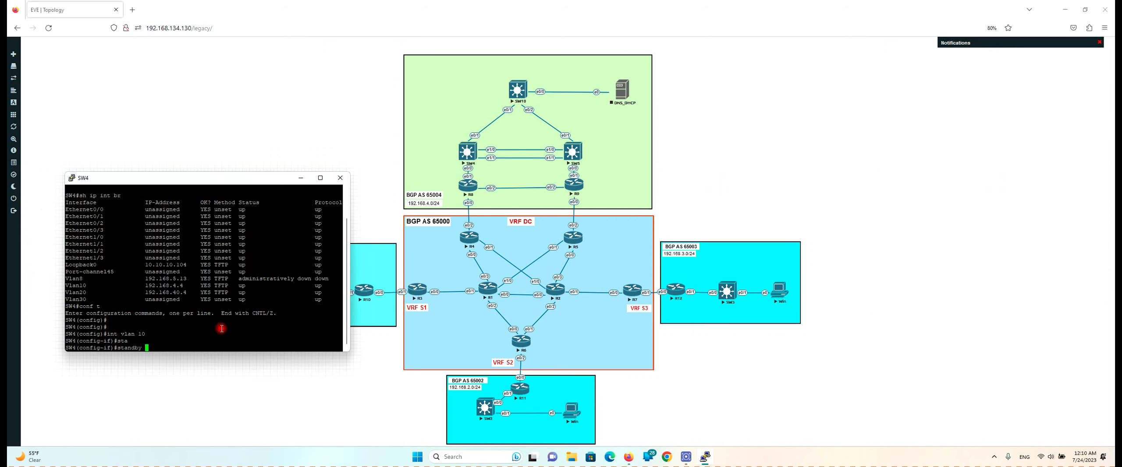
type("?")
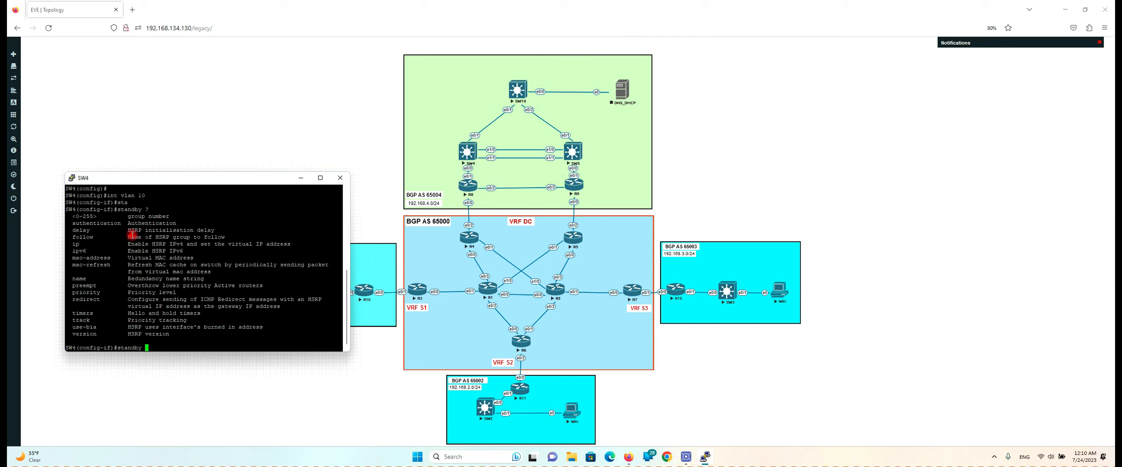
left_click_drag(94, 216, 76, 216)
type("10 ")
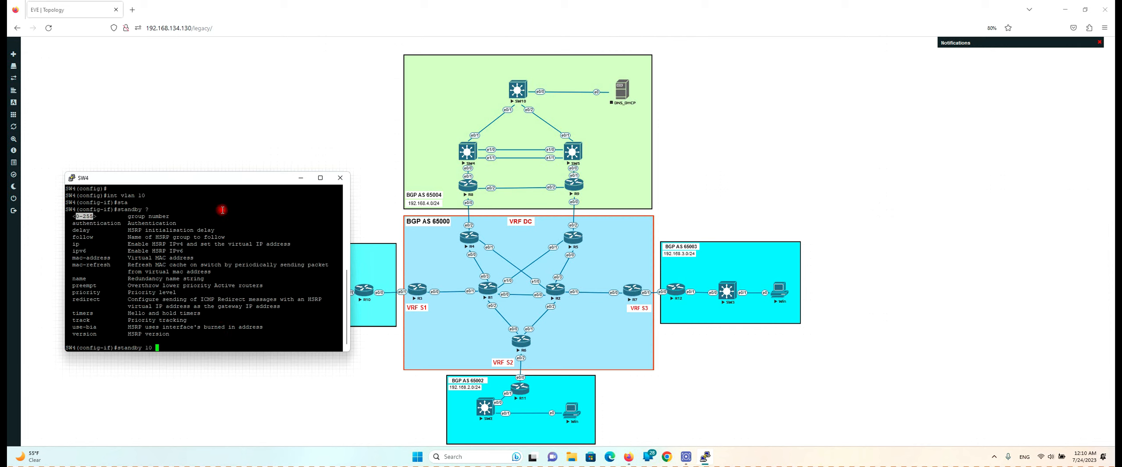
type("ip ")
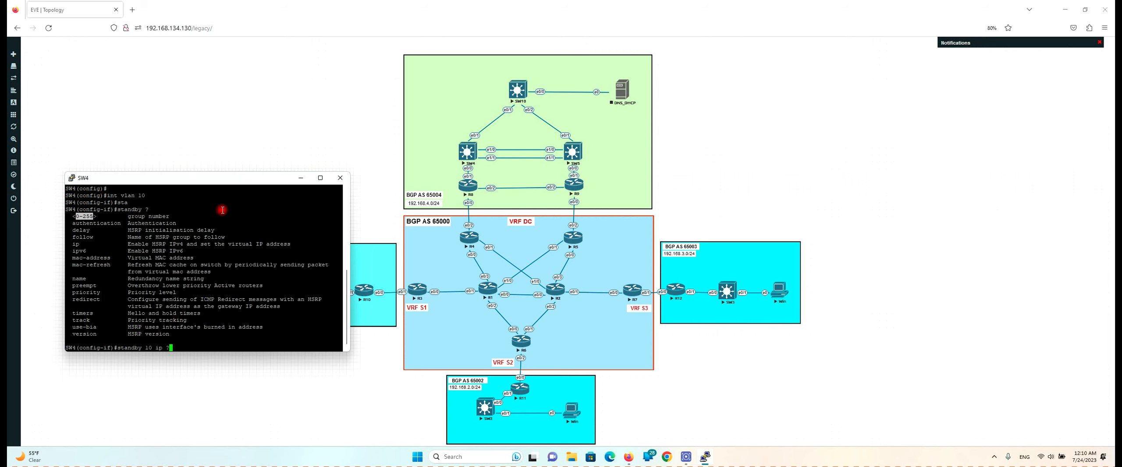
type("?")
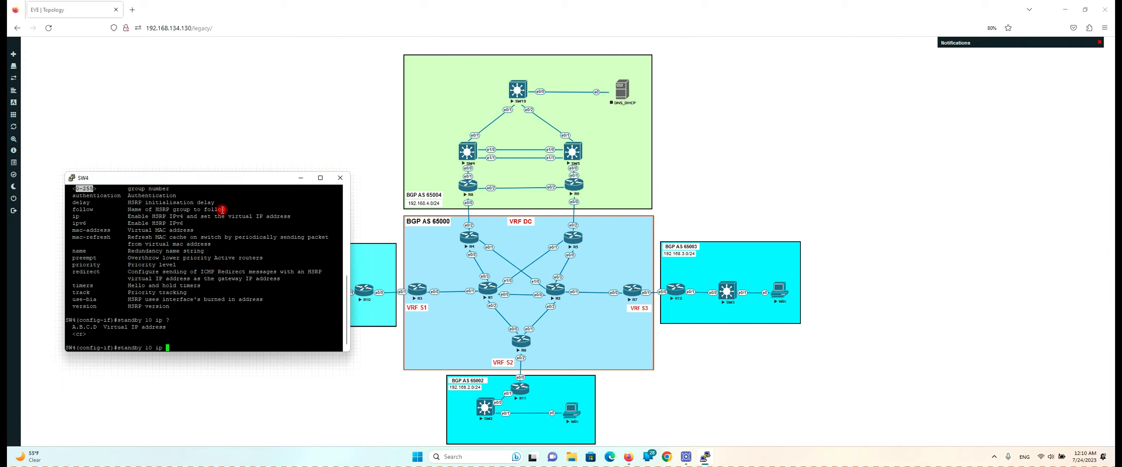
type("192.168.")
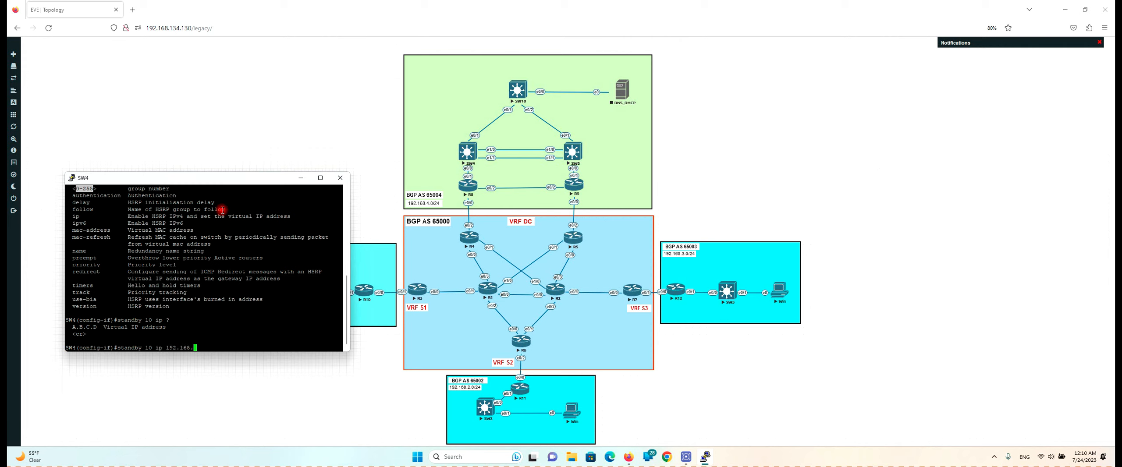
type("4.1")
key("Return")
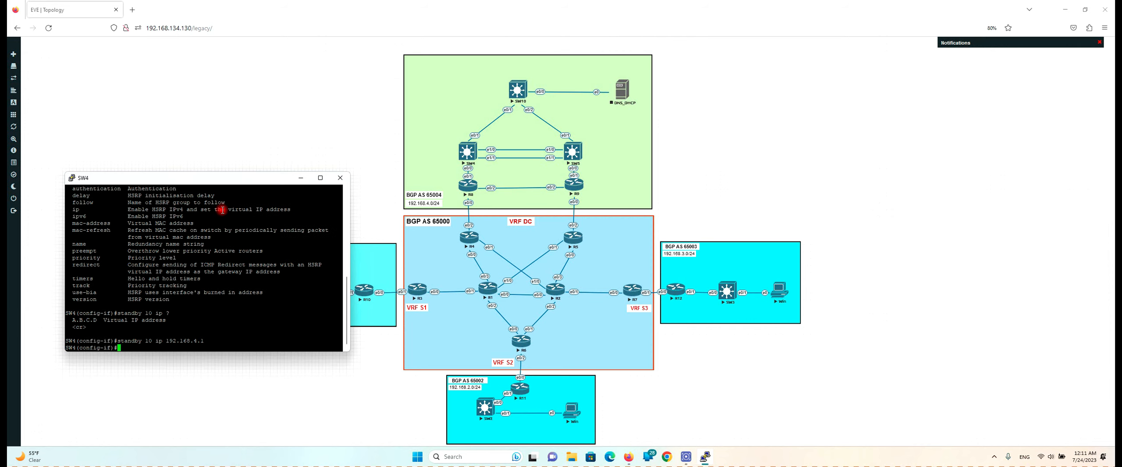
Give HSRP group 10 priority 110, then start editing another standby 10 command
key("Up")
key("BackSpace")
key("BackSpace")
key("BackSpace")
key("BackSpace")
key("BackSpace")
key("BackSpace")
key("BackSpace")
key("BackSpace")
key("BackSpace")
key("BackSpace")
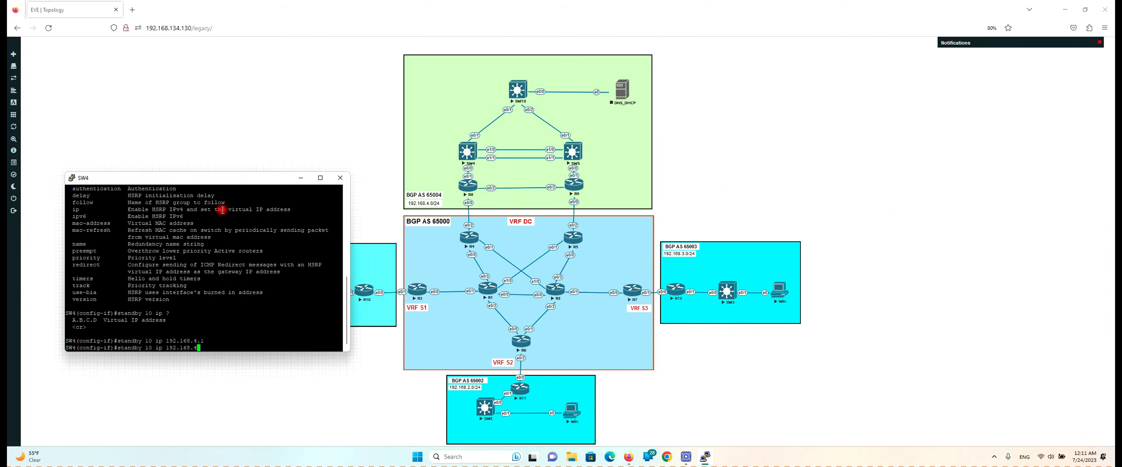
key("BackSpace")
key("BackSpace")
key("BackSpace")
key("BackSpace")
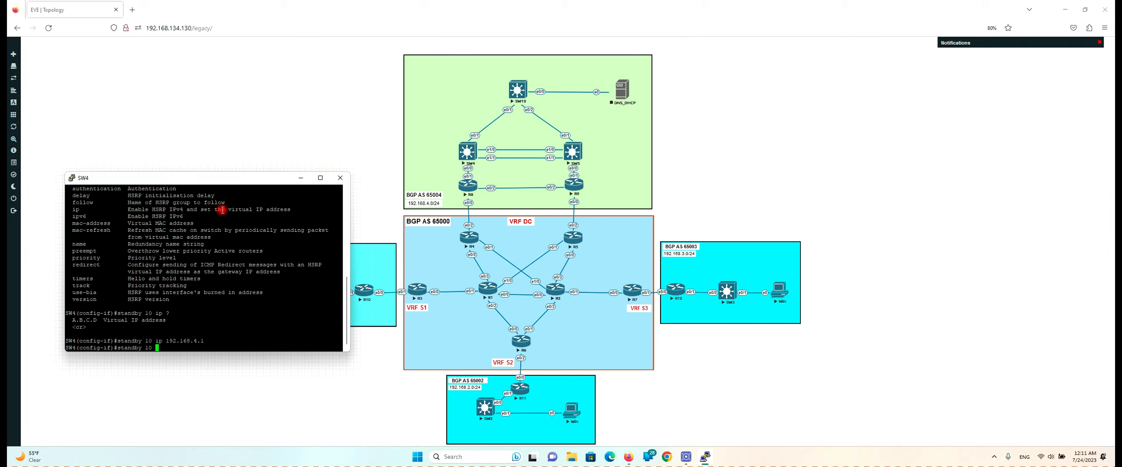
type("pri")
key("Tab")
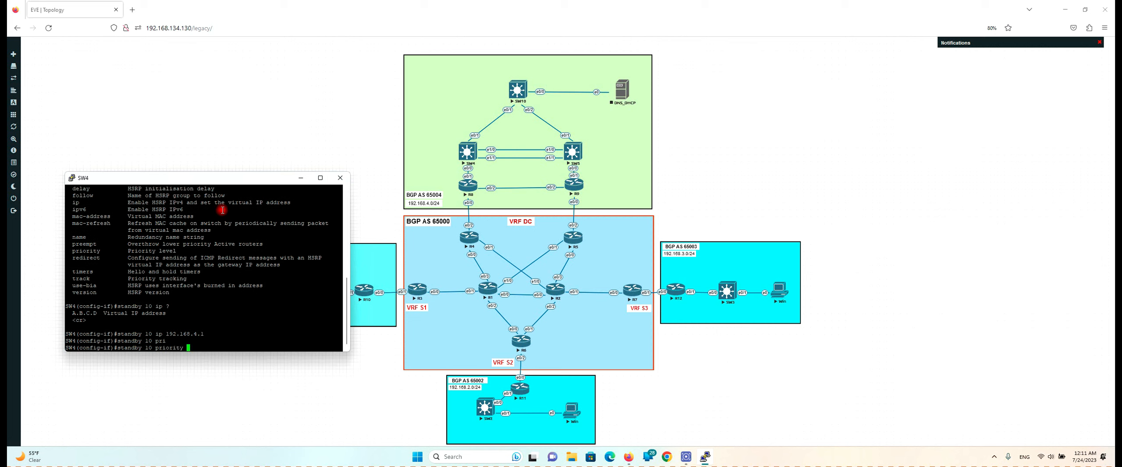
type("110")
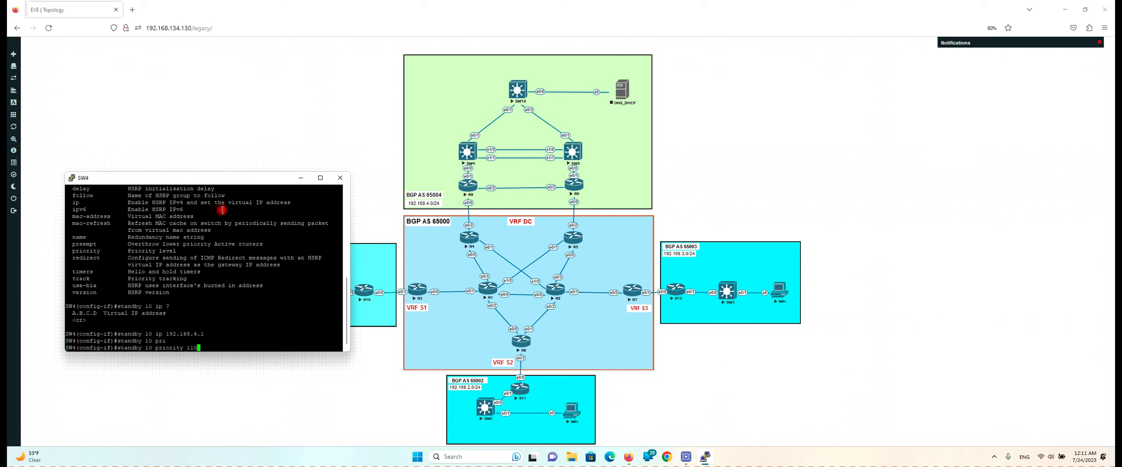
key("Return")
key("Up")
key("BackSpace")
key("BackSpace")
key("BackSpace")
key("BackSpace")
key("BackSpace")
key("BackSpace")
key("BackSpace")
key("BackSpace")
key("BackSpace")
key("BackSpace")
key("BackSpace")
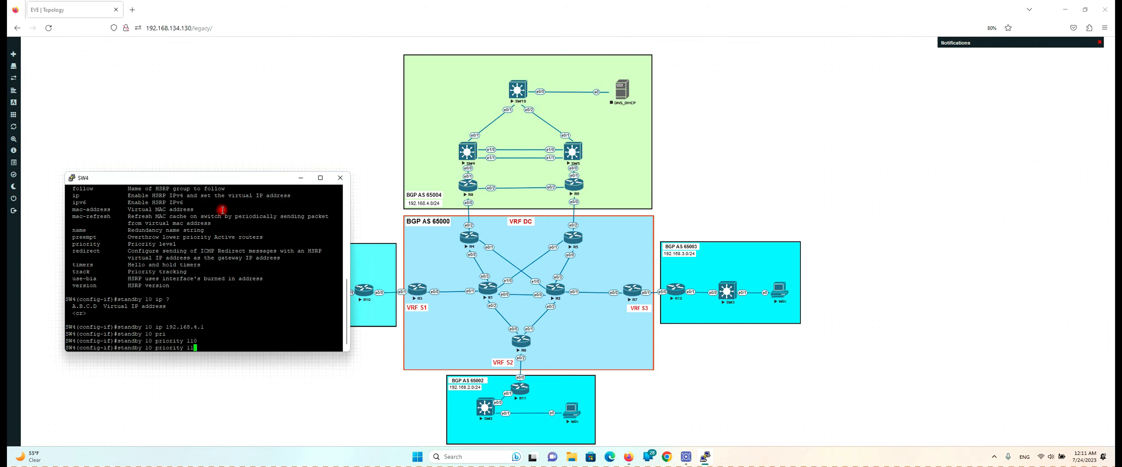
key("BackSpace")
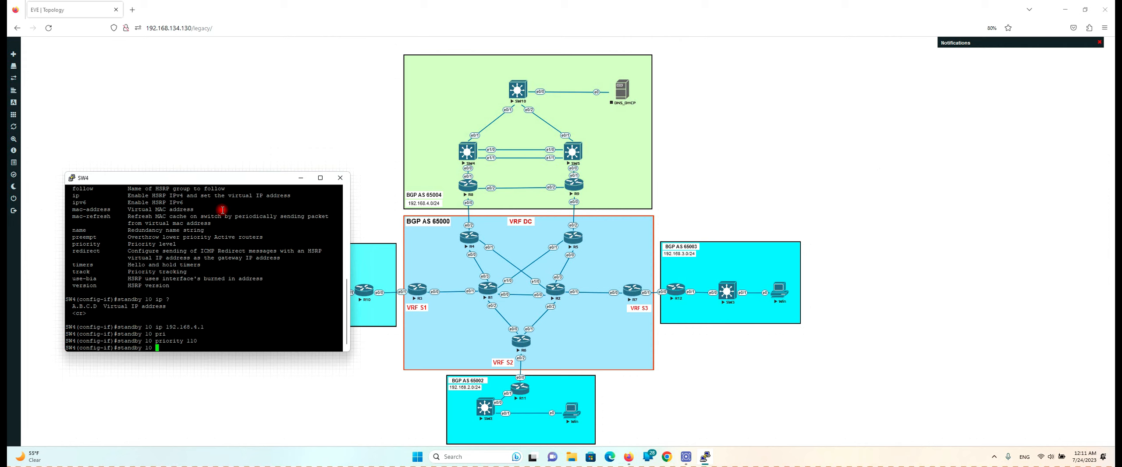
Enable preemption for HSRP group 10 on SW4 with 'standby 10 preempt'
type("pre")
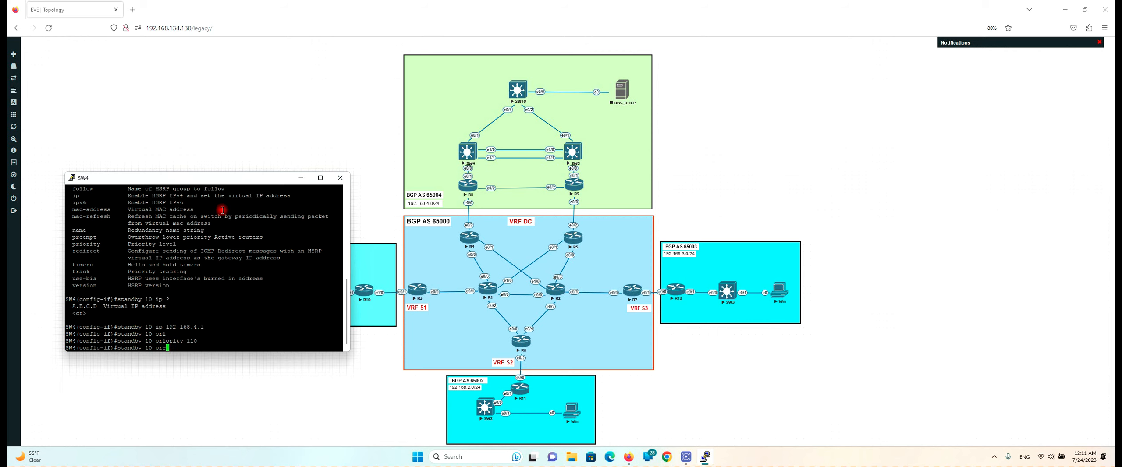
key("Tab")
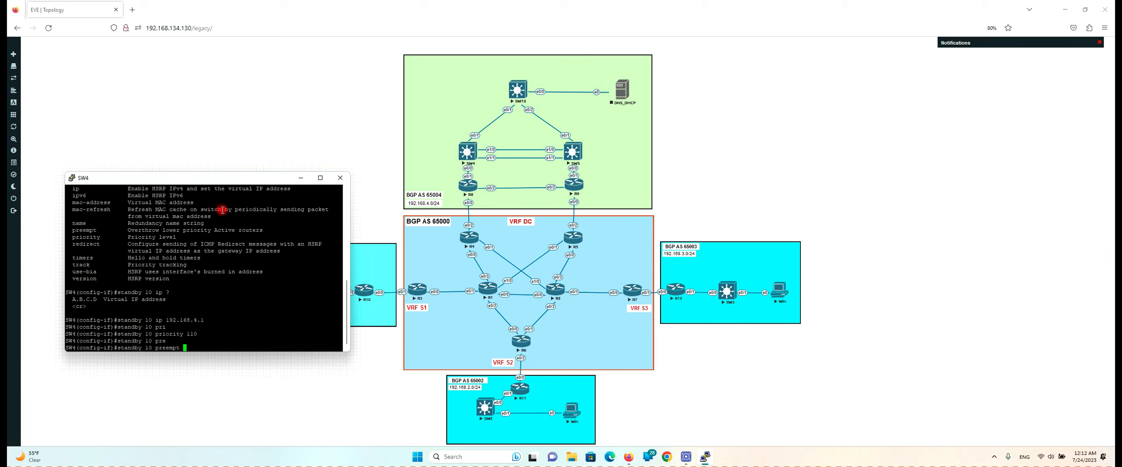
key("Return")
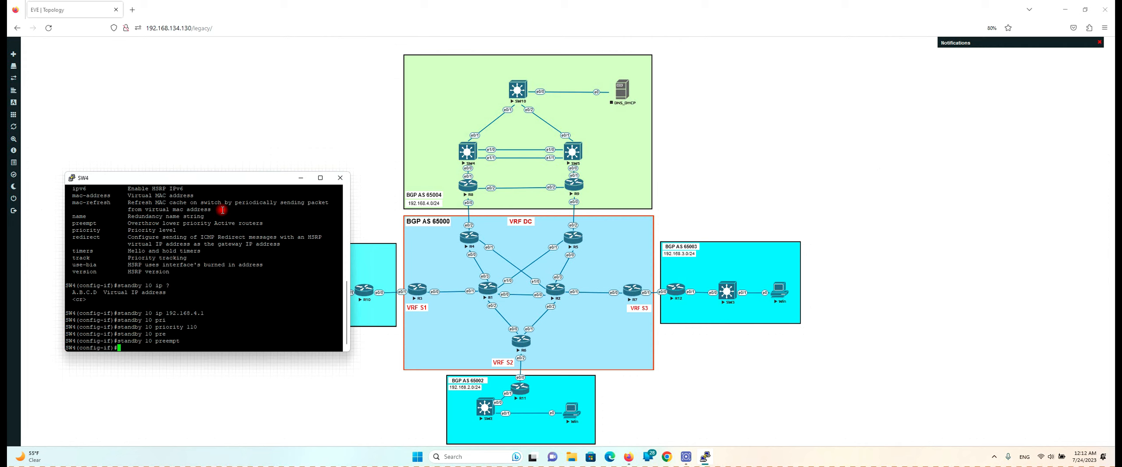
key("Return")
key("Return")
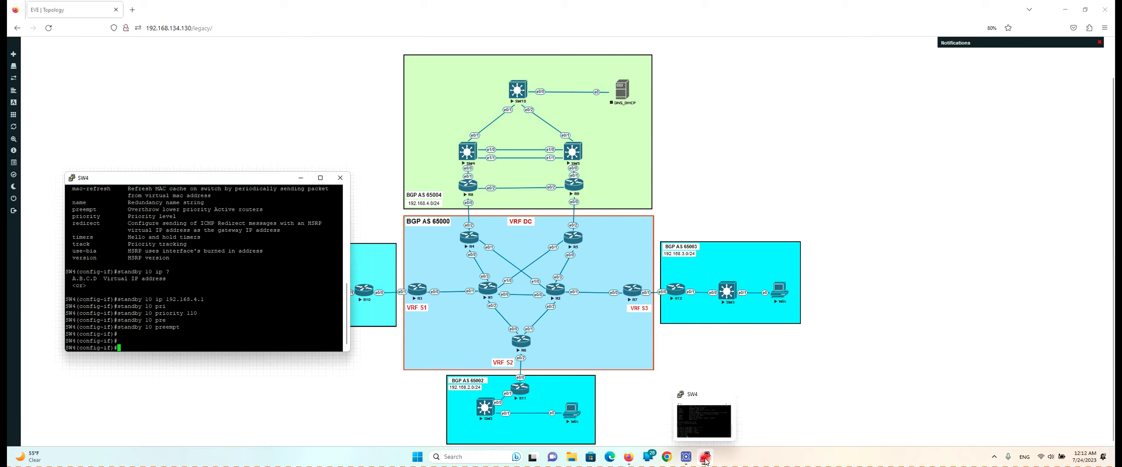
On the SW5 console, enter global configuration and the Vlan10 interface
left_click(573, 151)
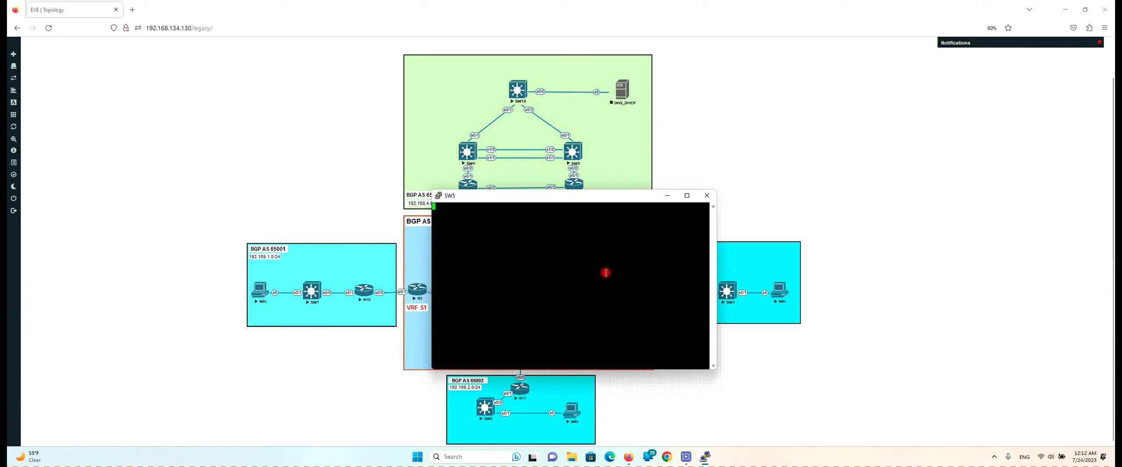
key("Return")
key("Return")
key("Return")
key("Return")
key("Return")
key("Return")
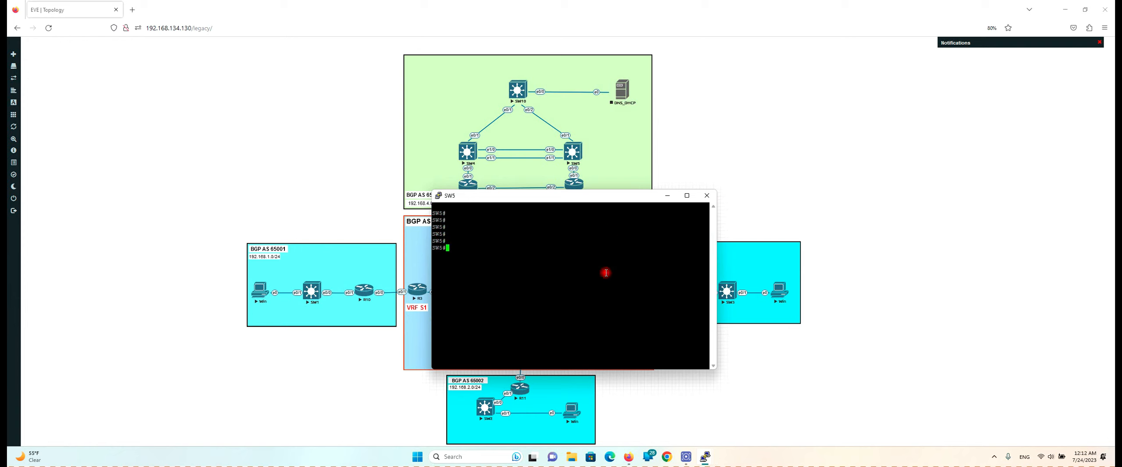
type("conf t")
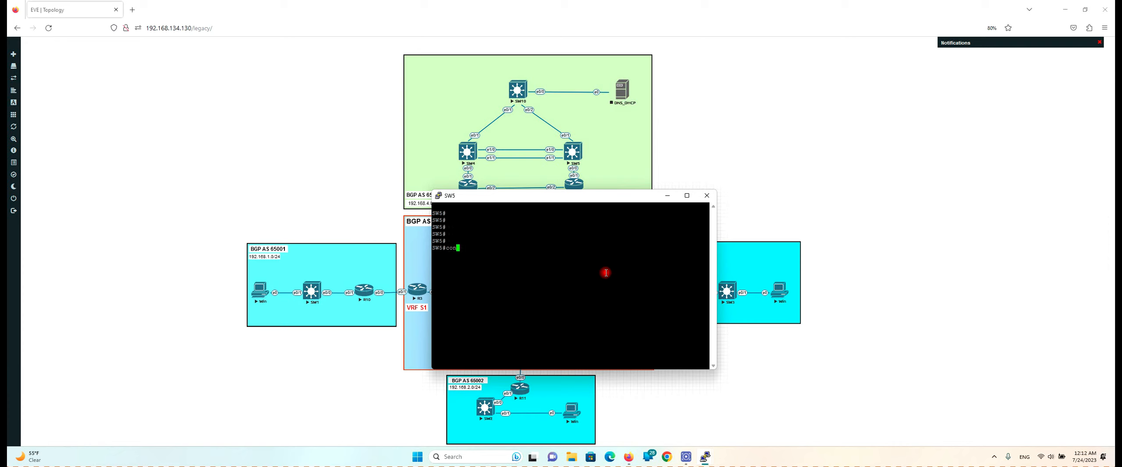
key("Return")
type("int vl")
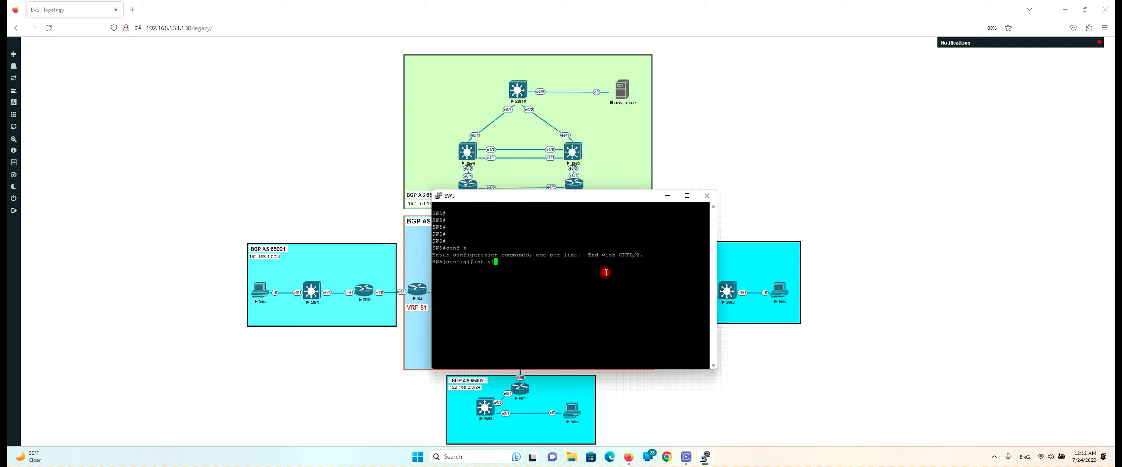
type("an 10")
key("Return")
Set HSRP group 10 virtual IP to 192.168.4.1 on SW5's Vlan10
type("sta")
key("Tab")
type("g")
key("Tab")
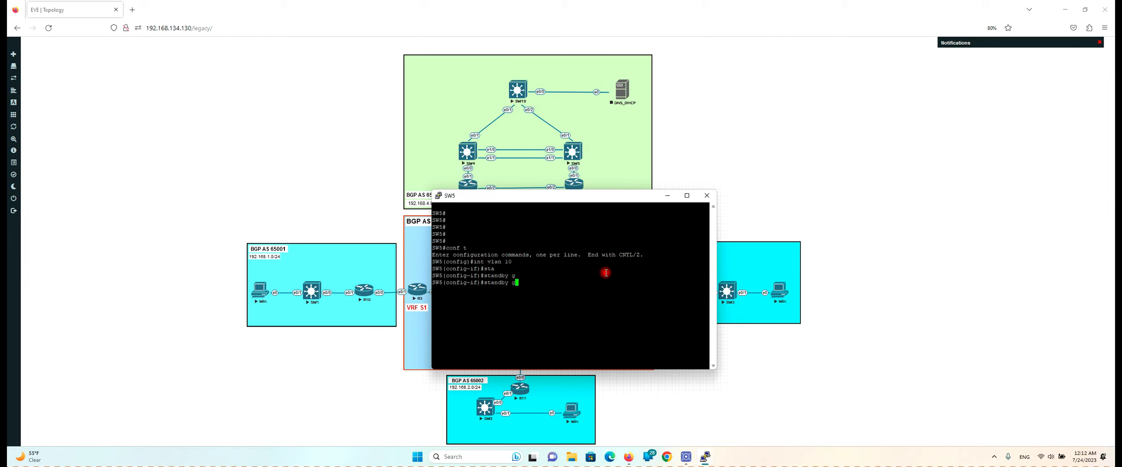
type("r")
key("Tab")
key("BackSpace")
key("BackSpace")
type("l")
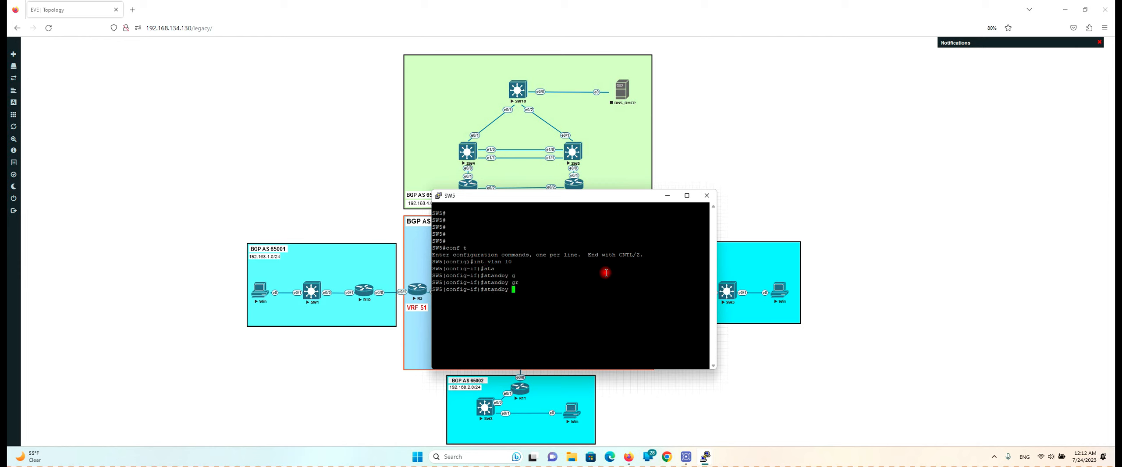
type("0 ip")
key("Tab")
type("192.1")
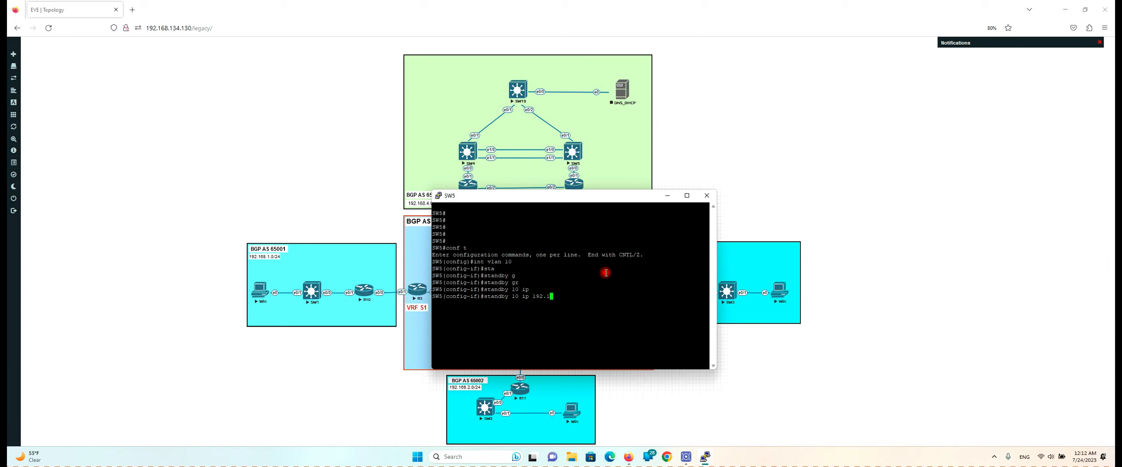
type("68.4.")
type("1")
key("Return")
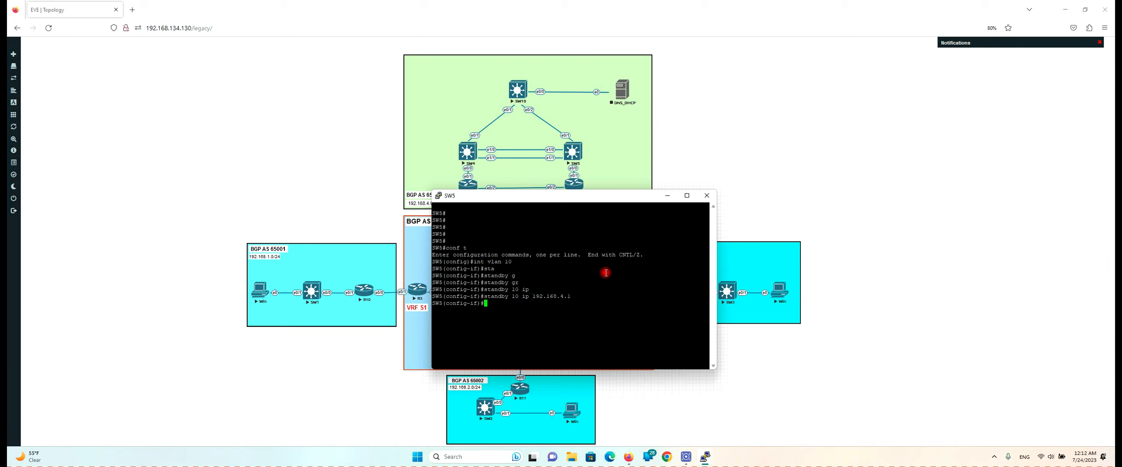
Give SW5's HSRP group 10 priority 100
key("Up")
key("BackSpace")
key("BackSpace")
key("BackSpace")
key("BackSpace")
key("BackSpace")
key("BackSpace")
key("BackSpace")
key("BackSpace")
key("BackSpace")
key("BackSpace")
key("BackSpace")
key("BackSpace")
key("BackSpace")
key("BackSpace")
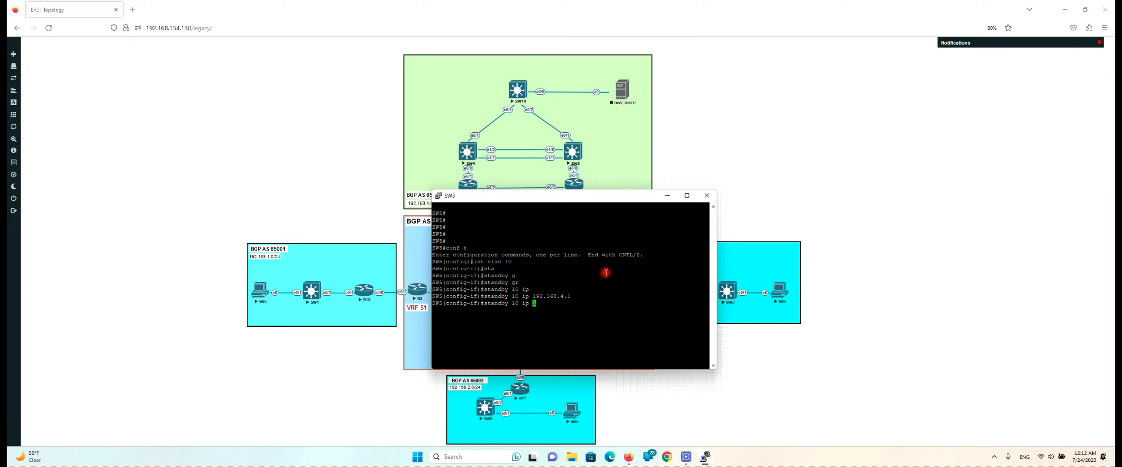
type("pri")
key("Tab")
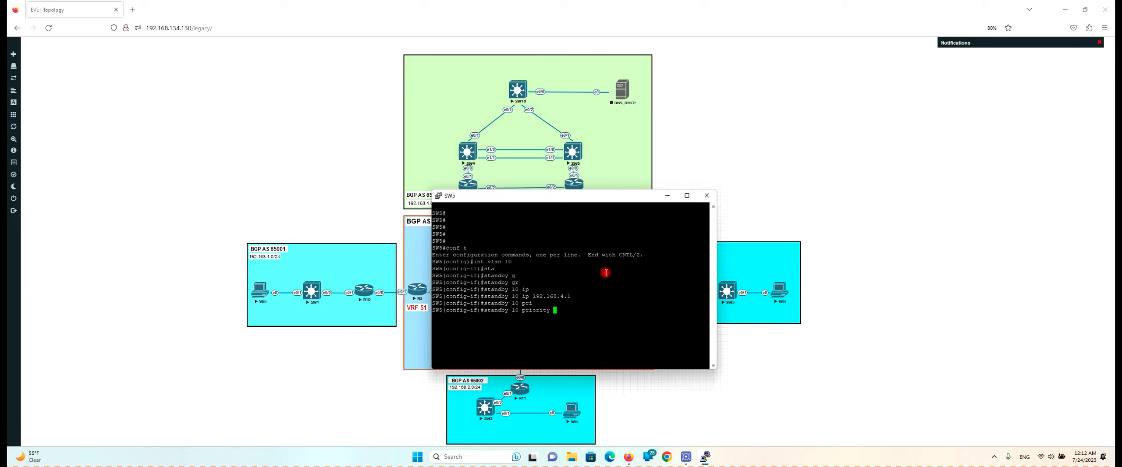
type("11")
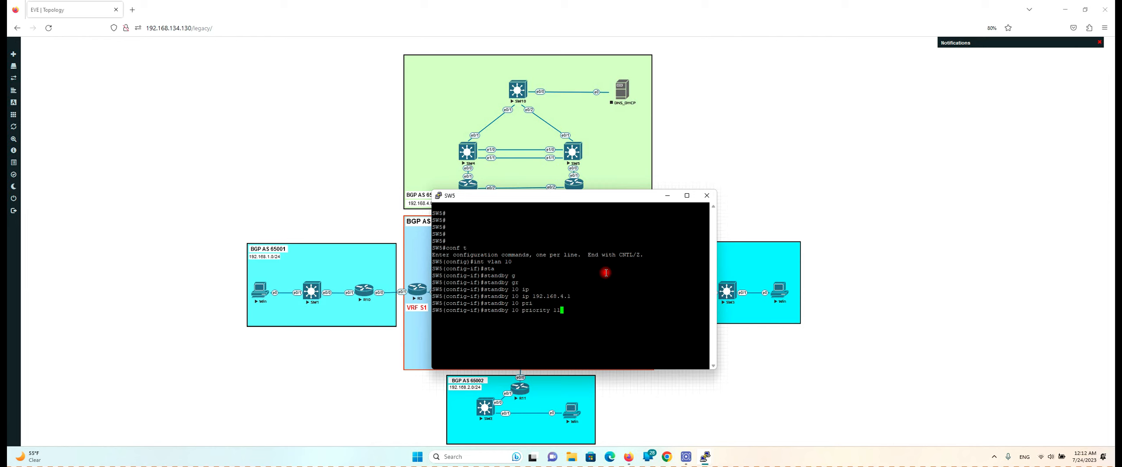
type("0")
key("BackSpace")
key("BackSpace")
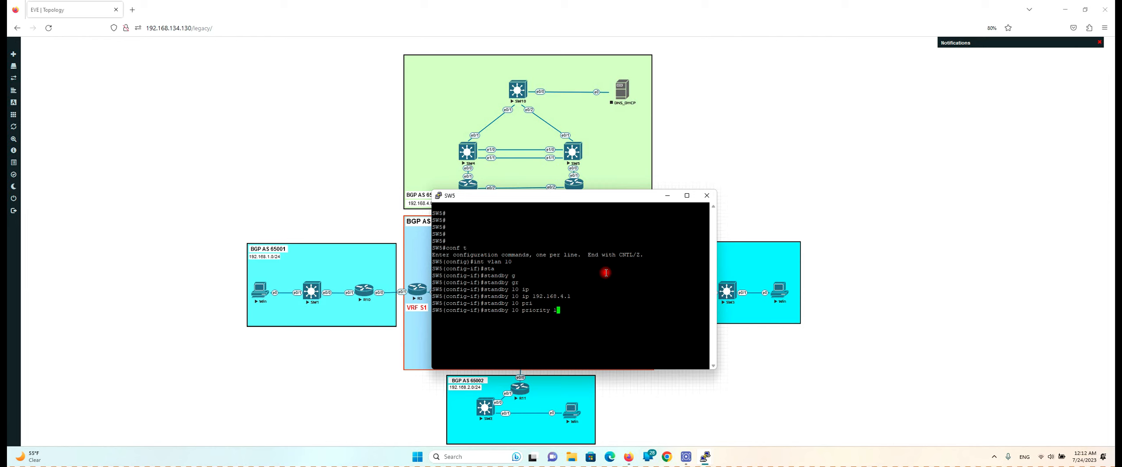
type("00")
key("Return")
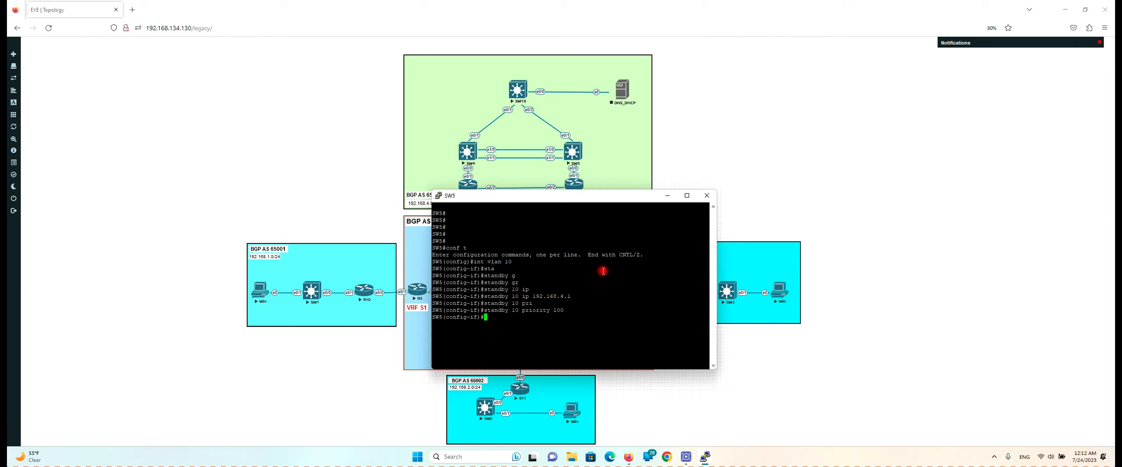
Leave configuration mode on SW4 and mark the Standby state in SW5's HSRP log
mouse_move(704, 456)
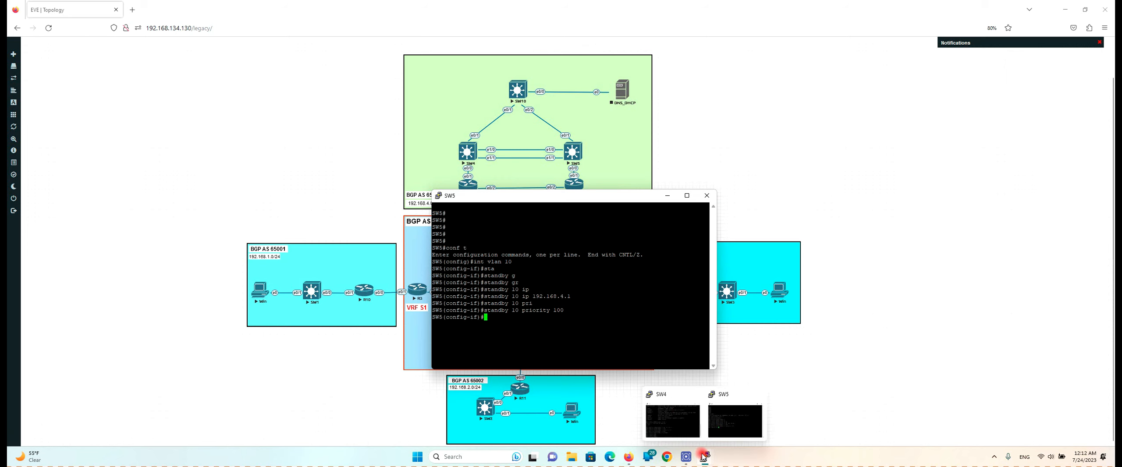
left_click(677, 409)
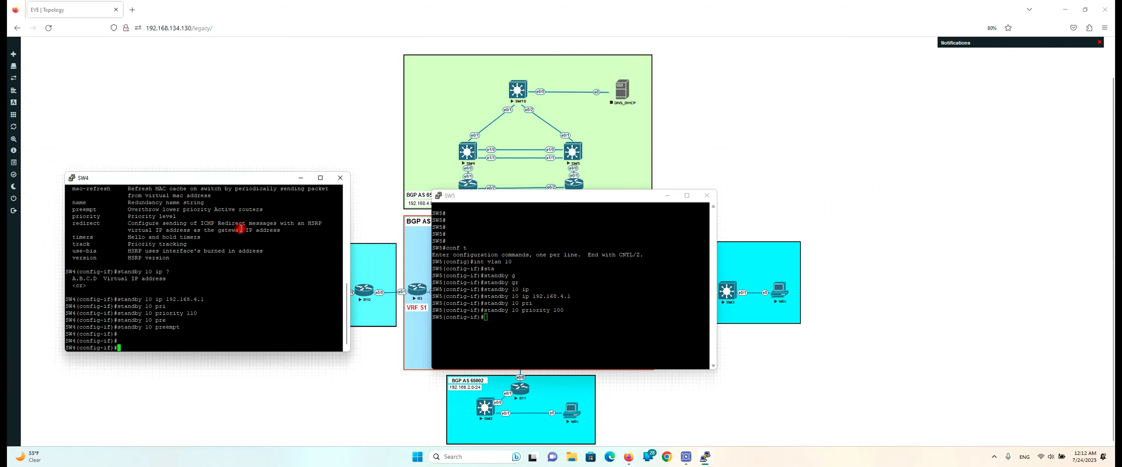
key("Return")
key("Return")
key("ctrl+z")
key("Return")
key("Return")
key("Return")
key("Return")
key("Return")
key("Return")
key("Return")
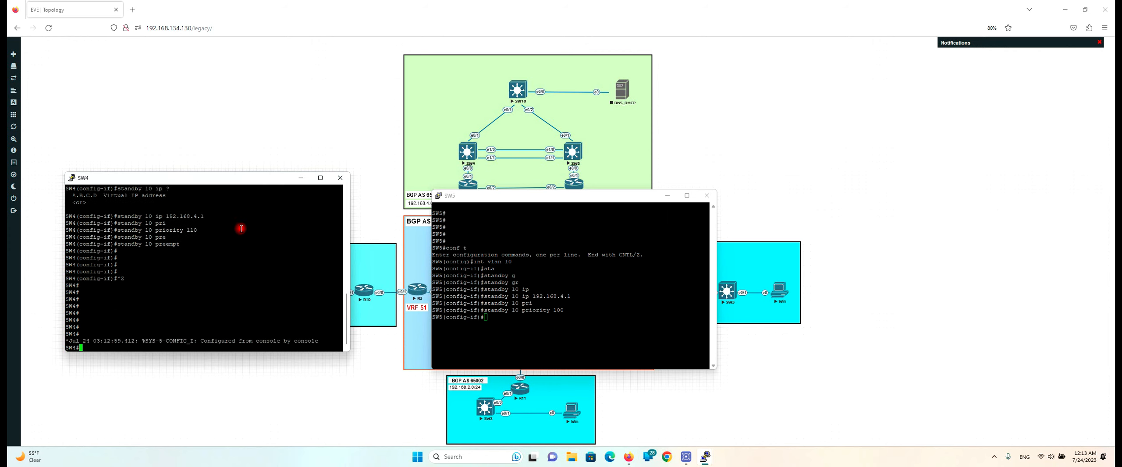
key("Return")
key("Return")
key("Return")
key("Return")
type("pin")
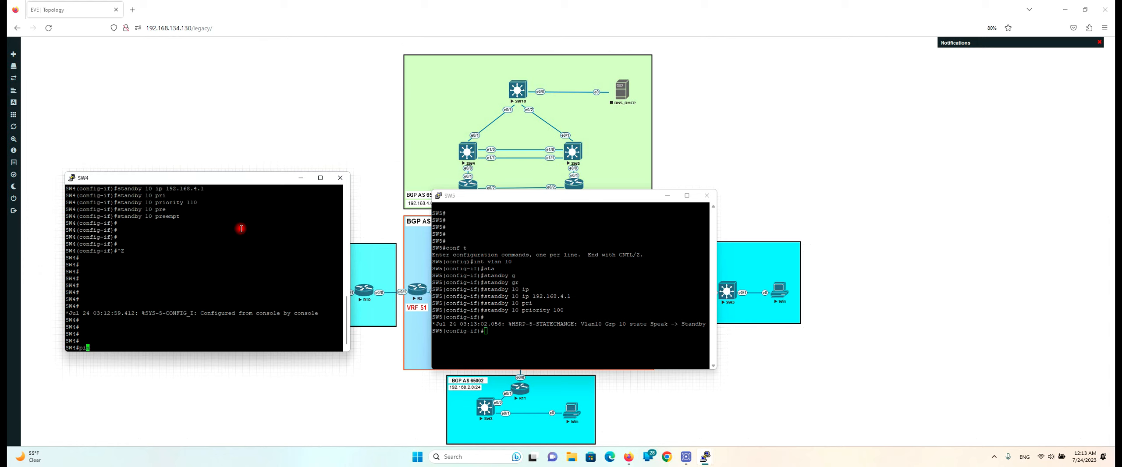
key("BackSpace")
key("BackSpace")
key("BackSpace")
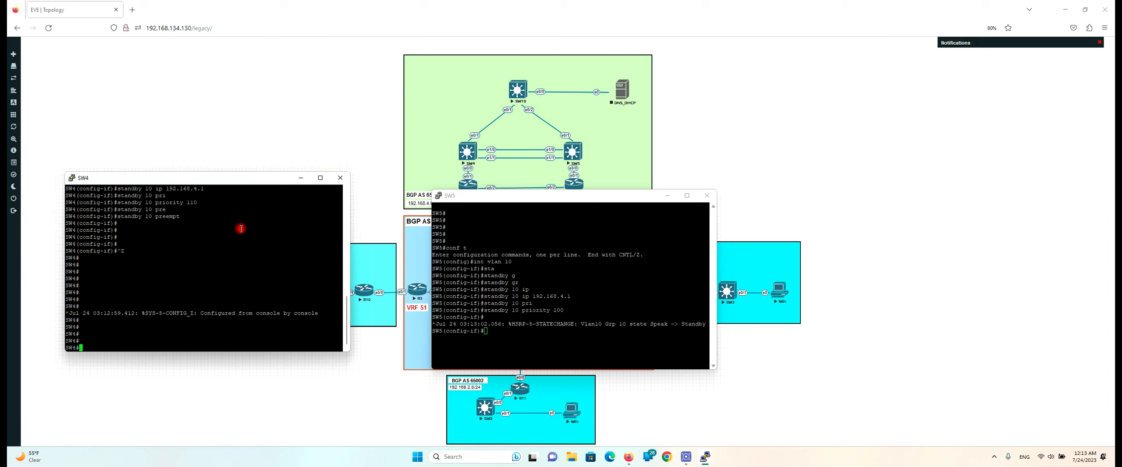
left_click(618, 326)
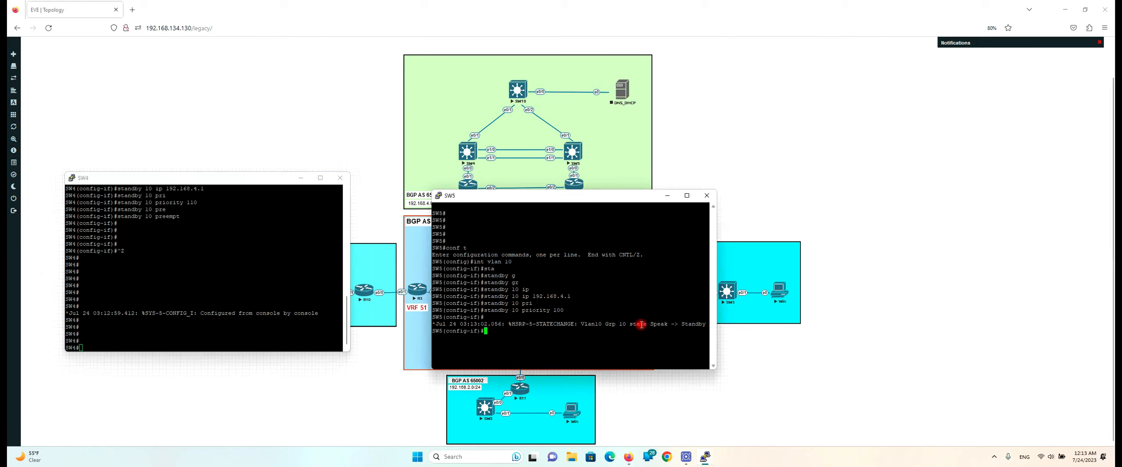
left_click_drag(691, 325, 700, 322)
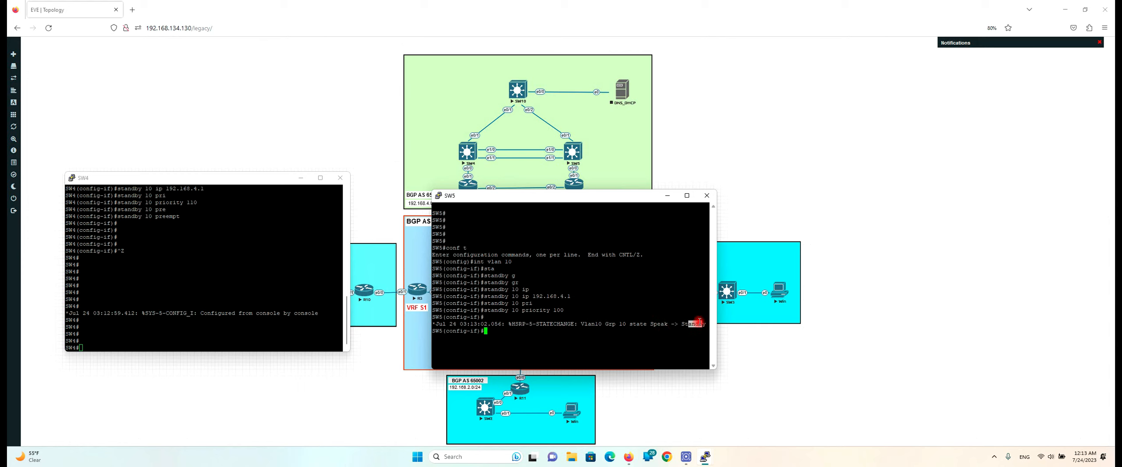
Run 'show standby brief' on SW4 and highlight its Active state and priority 110
left_click(182, 282)
key("Return")
key("Return")
key("Return")
key("Return")
key("Return")
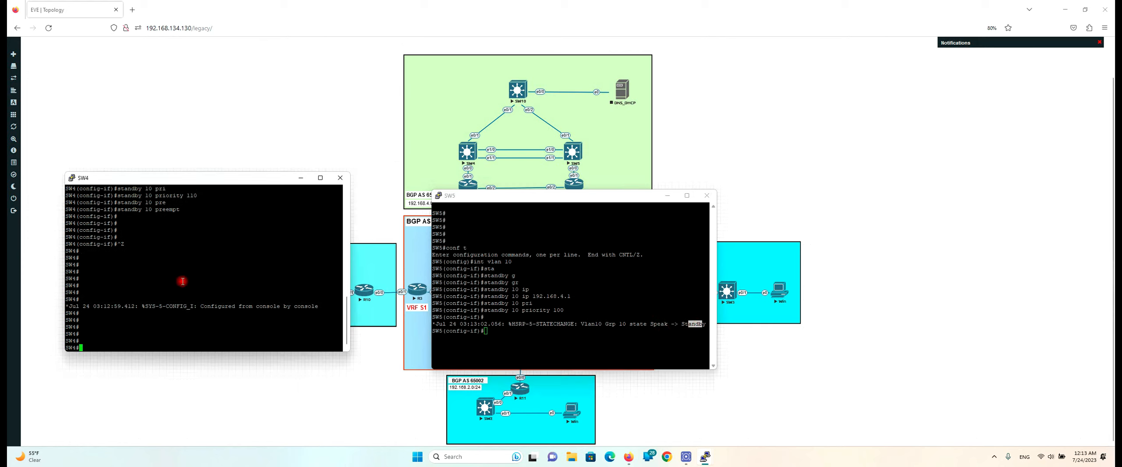
type("sh sta")
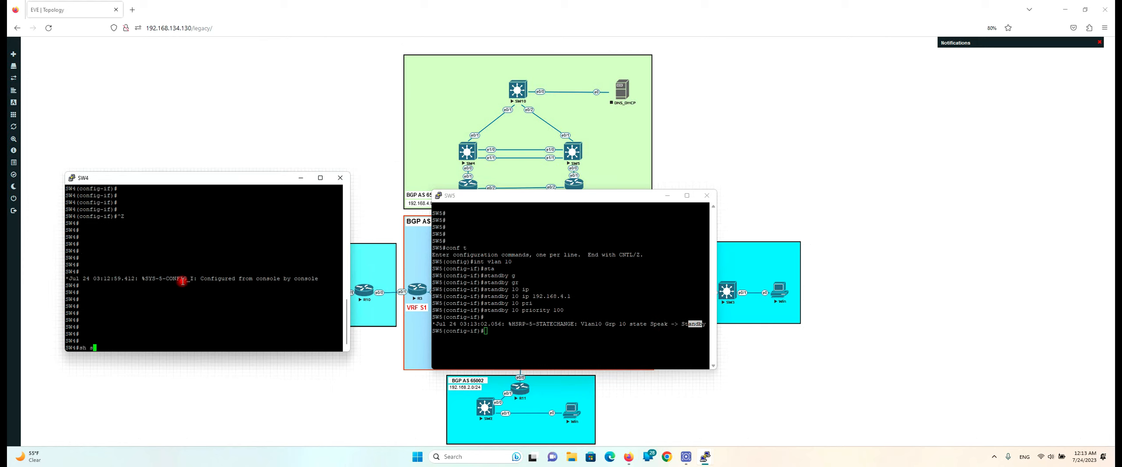
key("Tab")
type("n")
key("Tab")
type("v")
key("Tab")
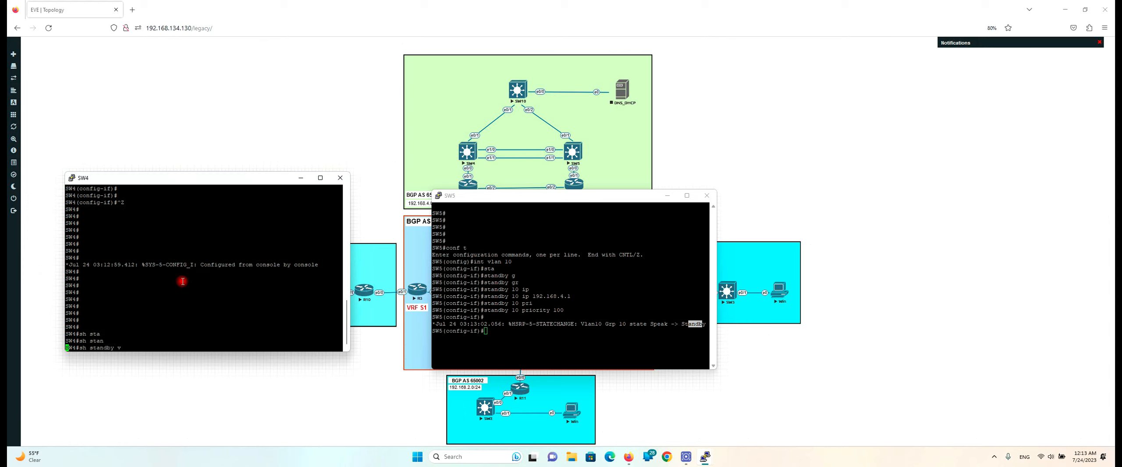
key("BackSpace")
key("BackSpace")
key("BackSpace")
key("BackSpace")
key("BackSpace")
type("br")
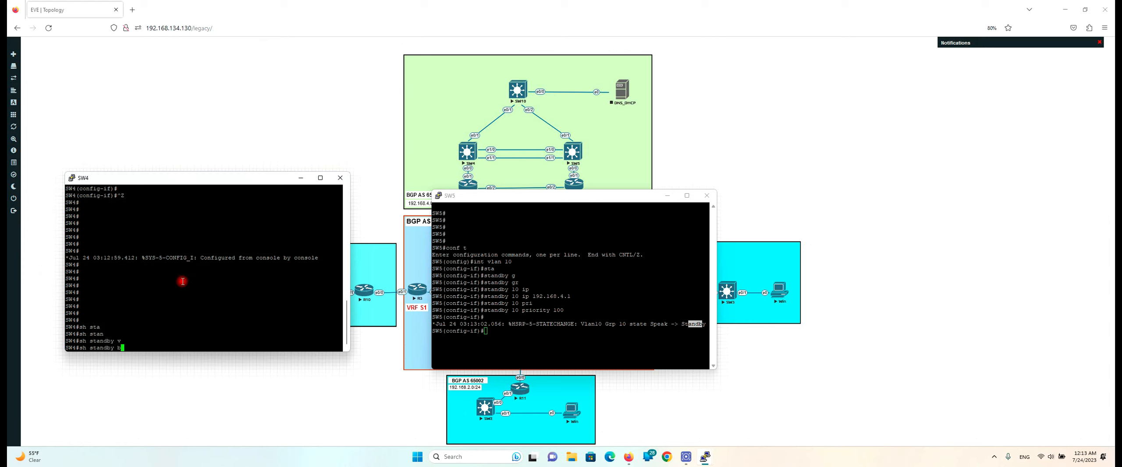
key("Tab")
key("Return")
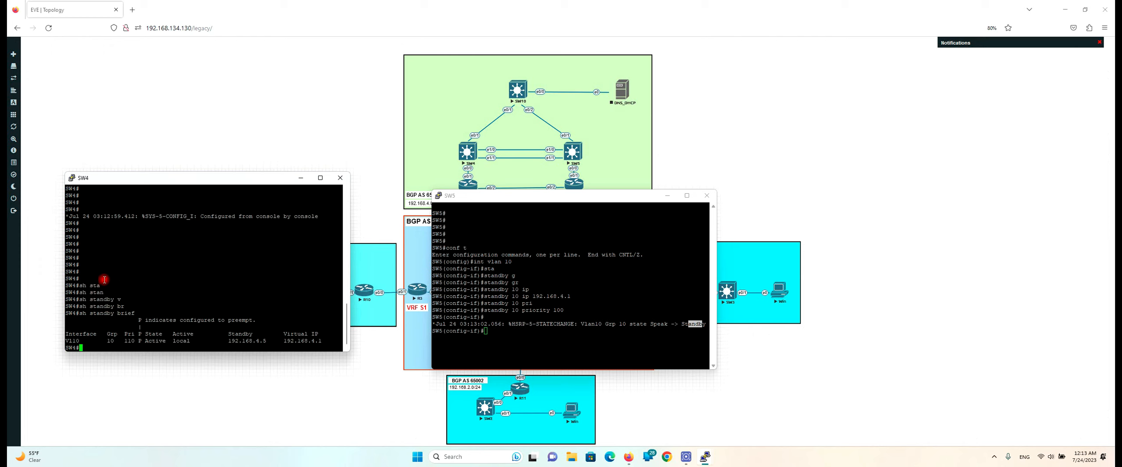
left_click_drag(175, 342, 201, 344)
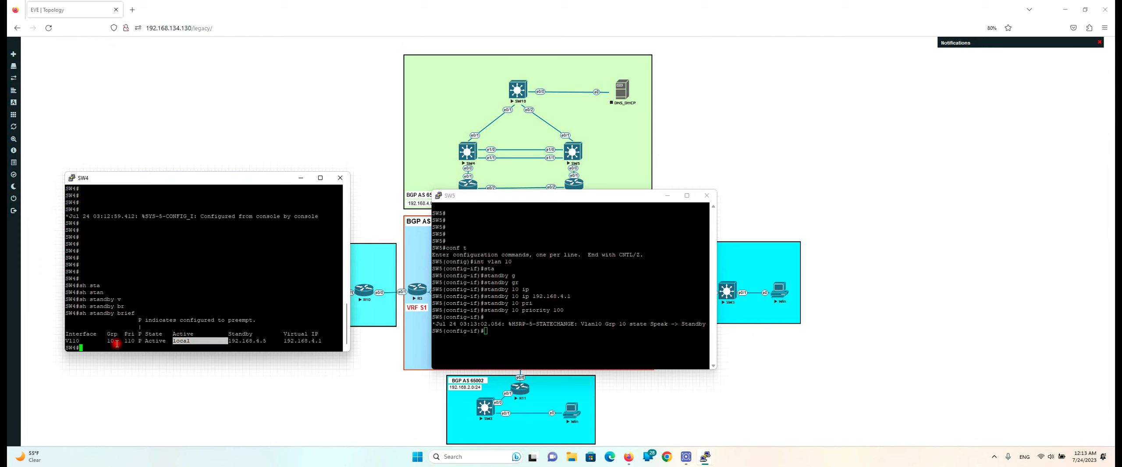
left_click_drag(120, 342, 136, 343)
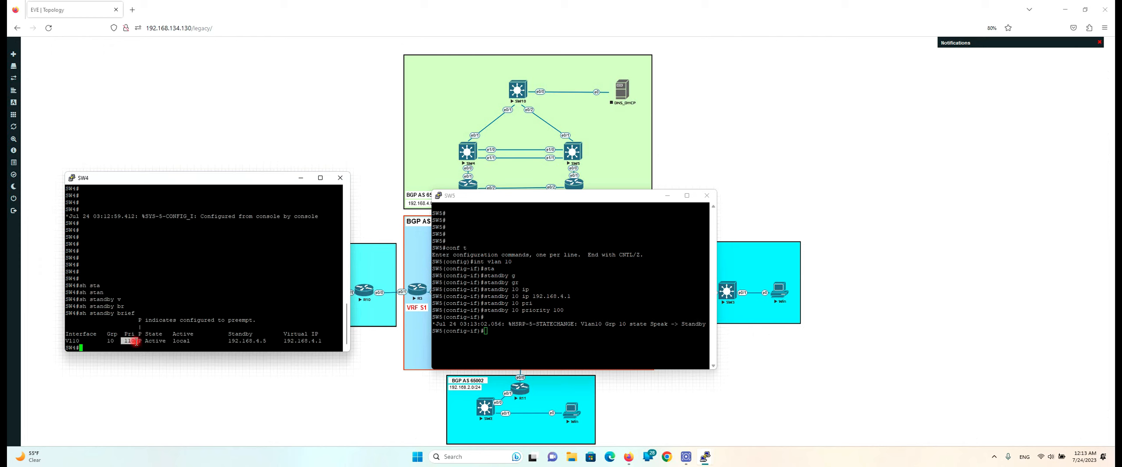
left_click(552, 320)
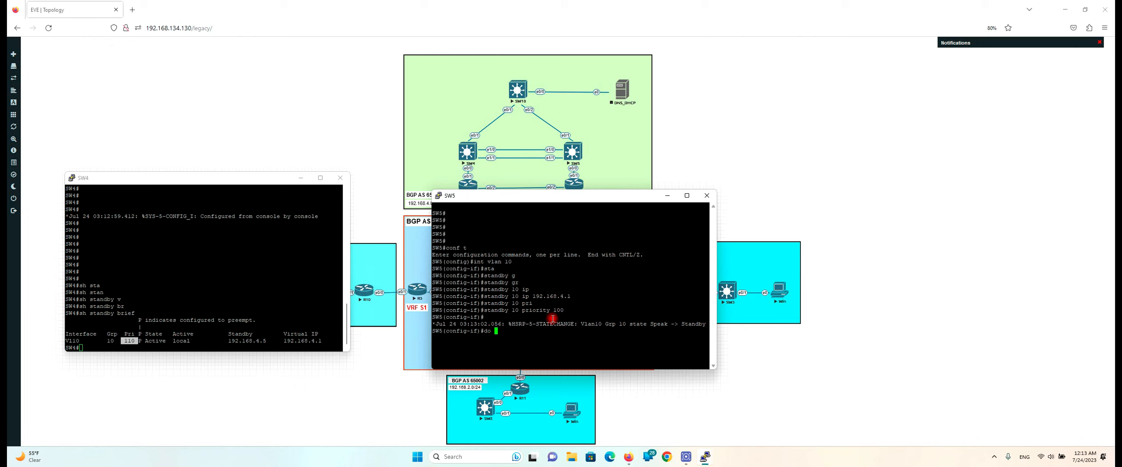
Try running 'do show standby brief' from SW5's configuration mode
type("do sh")
type("a")
key("Tab")
type("n br")
key("Return")
key("Up")
key("BackSpace")
key("BackSpace")
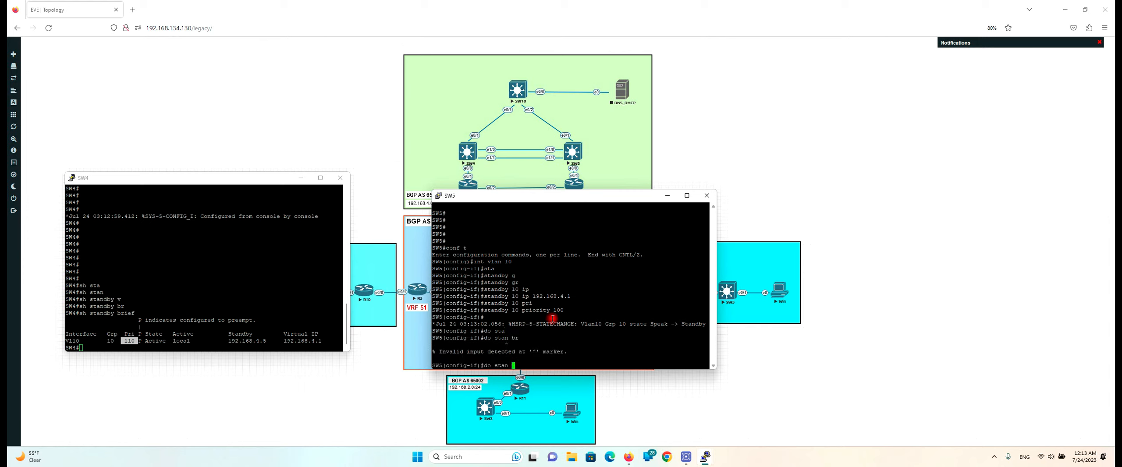
key("BackSpace")
key("BackSpace")
type("br")
key("Return")
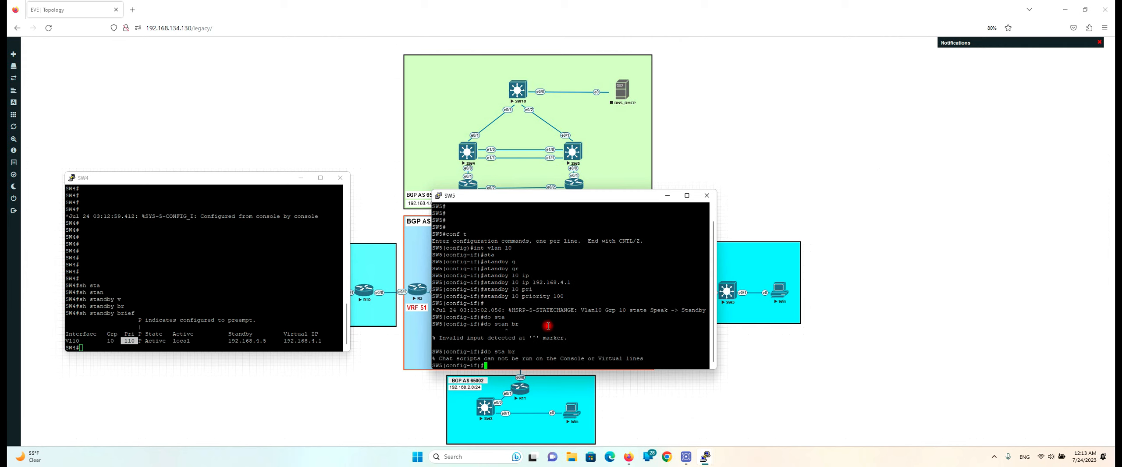
Show SW5's standby brief, highlighting its Standby state and active router 192.168.4.4
key("ctrl+z")
key("Return")
key("Return")
type("sh s")
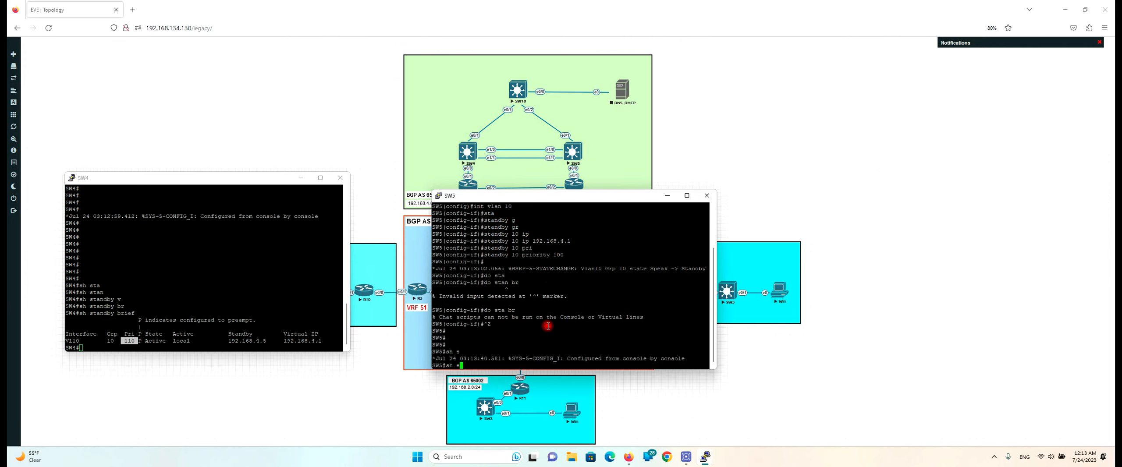
type("ta")
key("Tab")
type("n")
key("Tab")
type("d")
key("Tab")
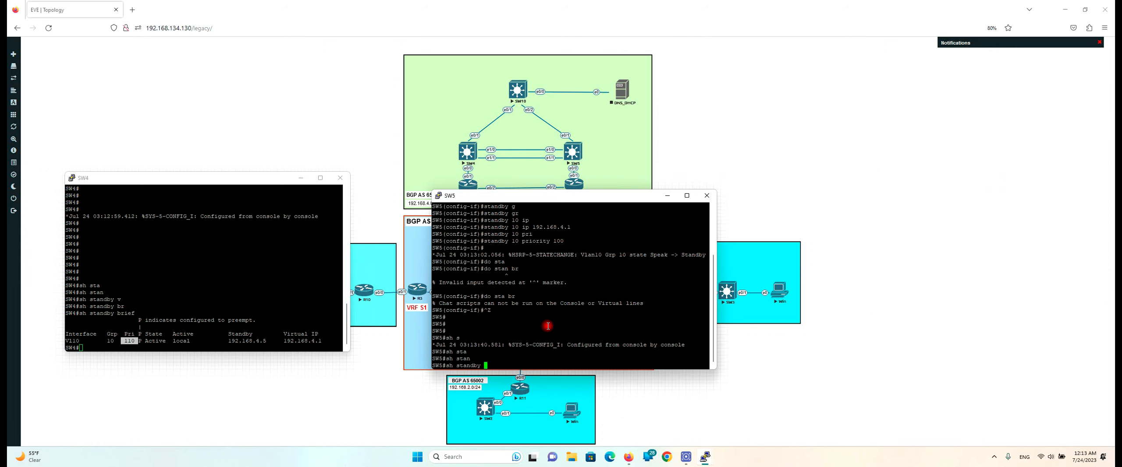
type("br")
key("Tab")
key("Return")
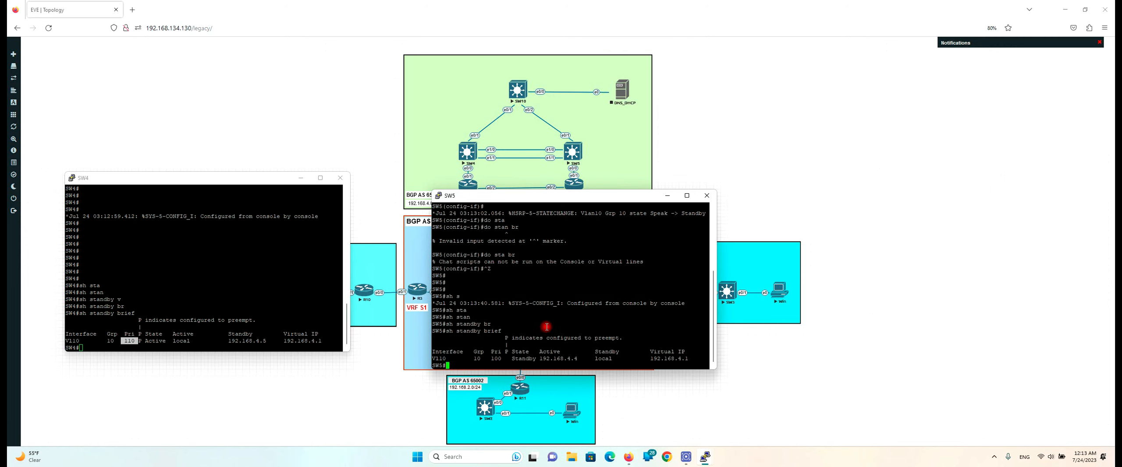
left_click_drag(509, 352, 539, 359)
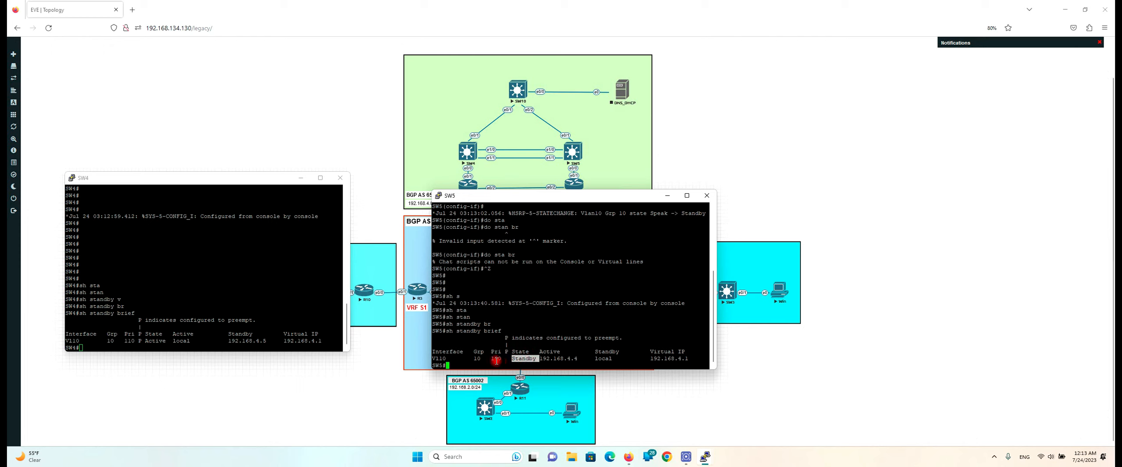
left_click(558, 358)
left_click_drag(581, 358, 539, 359)
Put SW4 back into global configuration mode with 'conf t'
left_click(276, 255)
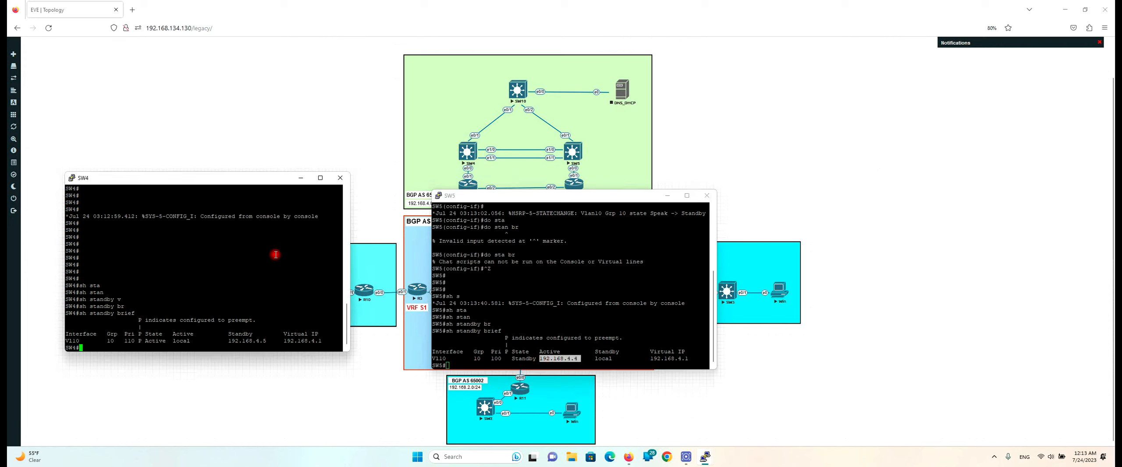
key("Return")
key("Return")
key("Return")
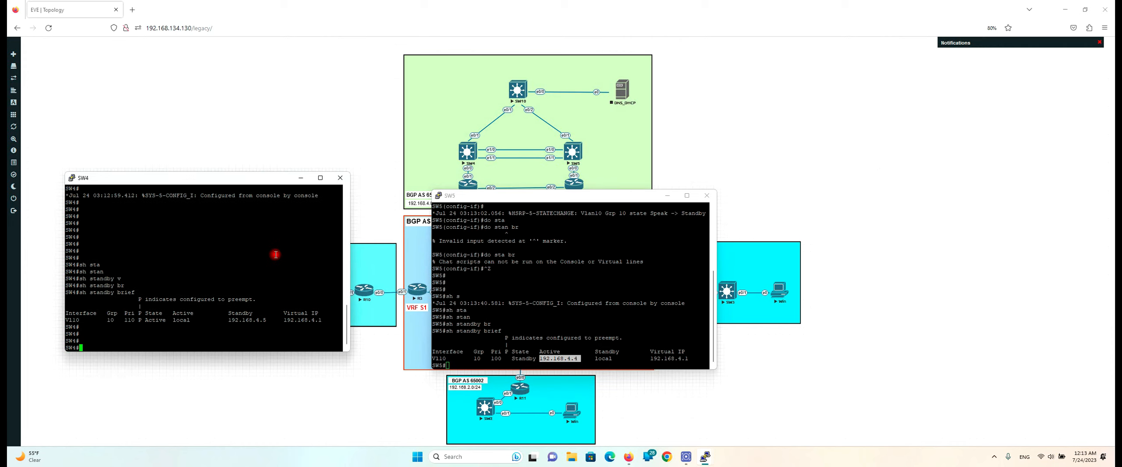
type("conf t")
key("Return")
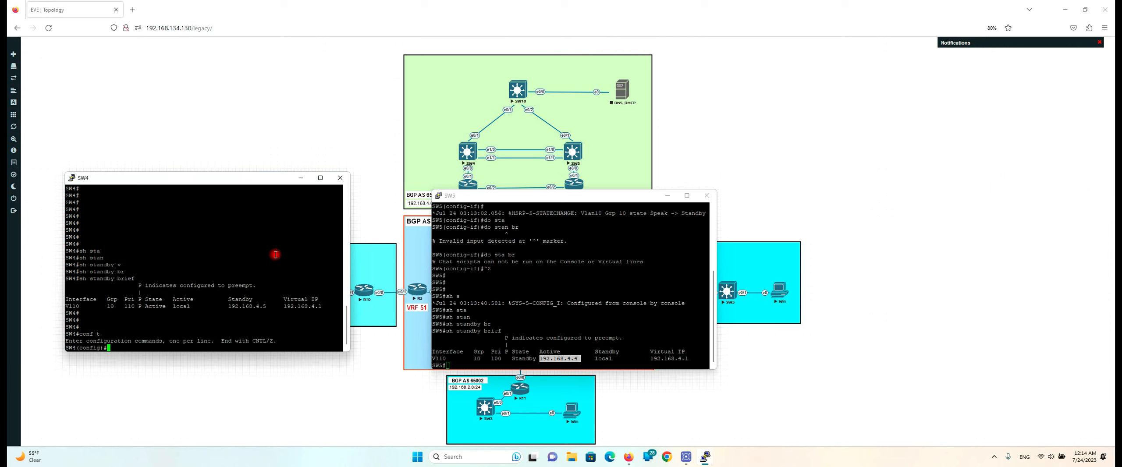
On SW4's Vlan20, set HSRP group 20 virtual IP to 192.168.40.1
type("int vlan 20")
key("Return")
type("sta")
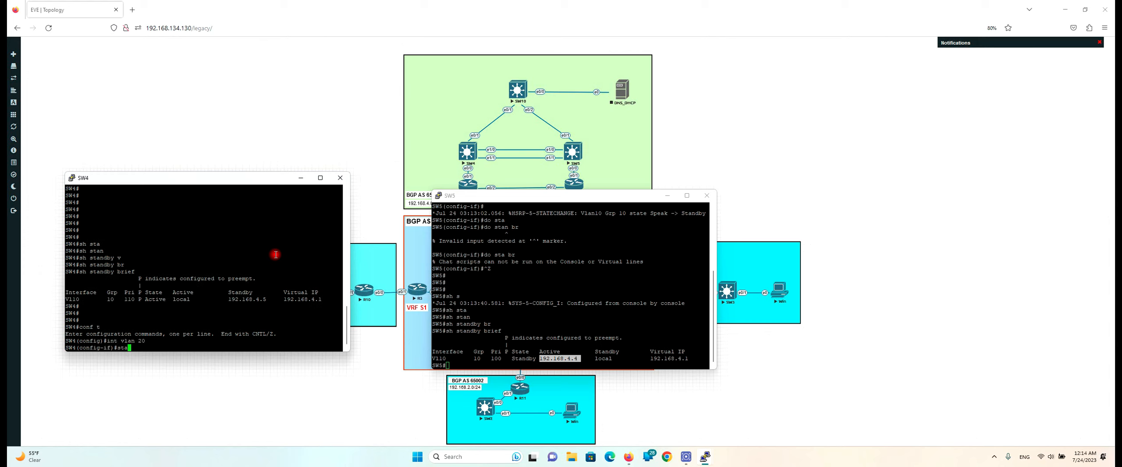
key("Tab")
type("g")
key("Tab")
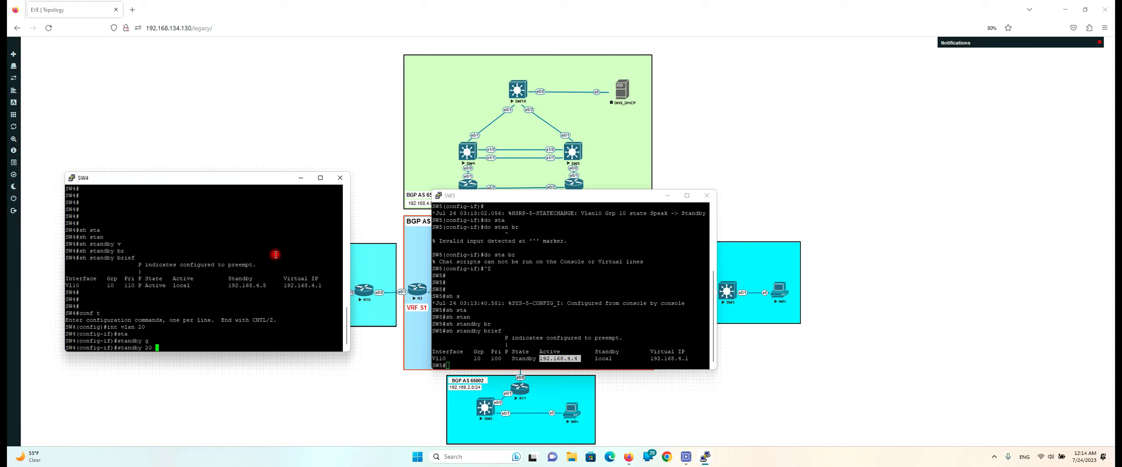
type("ip 192.168.40.1")
key("Return")
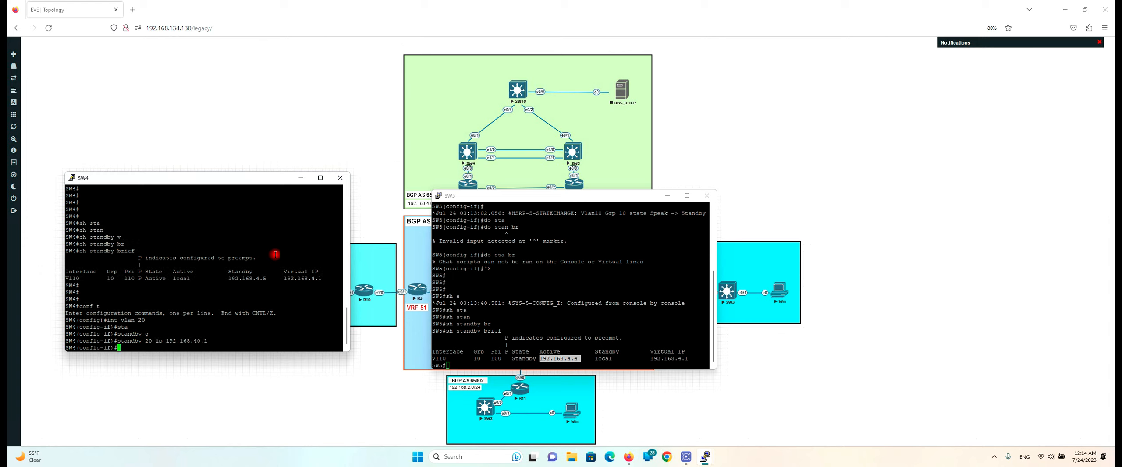
Give SW4's HSRP group 20 priority 100
key("Up")
key("BackSpace")
key("BackSpace")
key("BackSpace")
key("BackSpace")
key("BackSpace")
key("BackSpace")
key("BackSpace")
key("BackSpace")
key("BackSpace")
key("BackSpace")
key("BackSpace")
key("BackSpace")
key("BackSpace")
key("BackSpace")
key("BackSpace")
type("pri")
key("Tab")
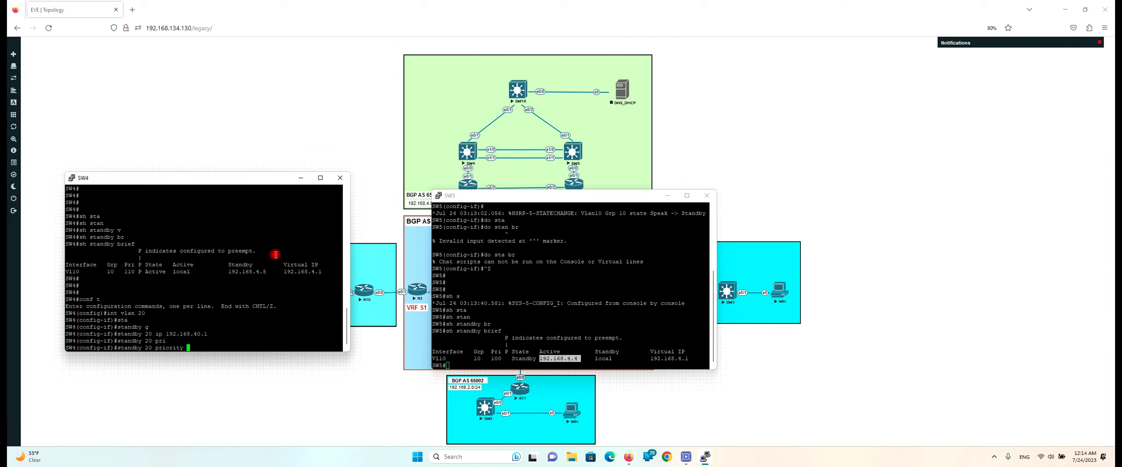
type("100")
key("Return")
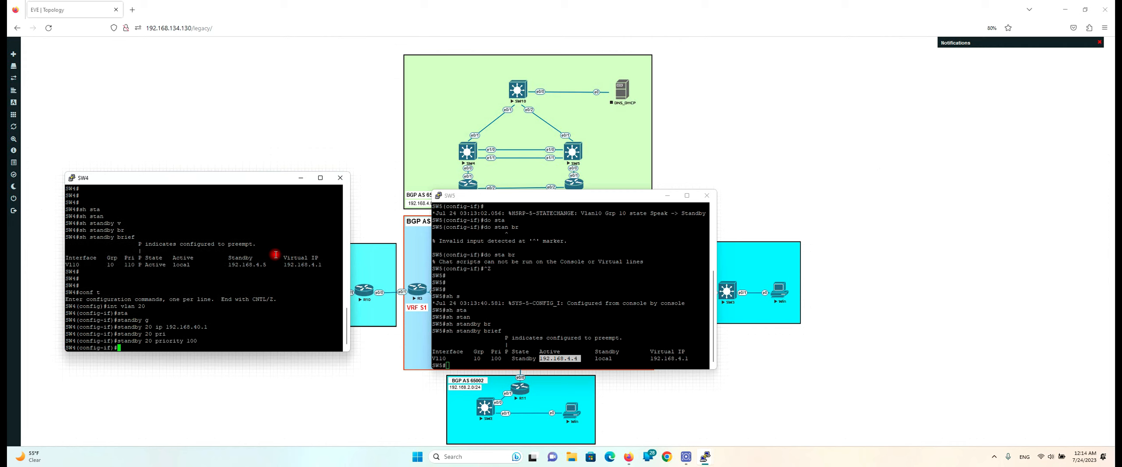
left_click(641, 286)
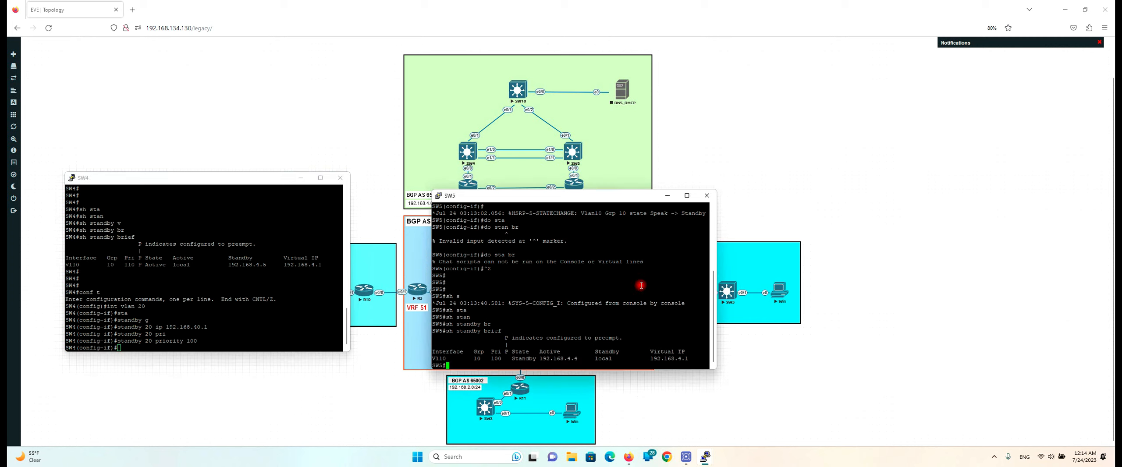
Compare SW4's and SW5's interface lists, noting Vlan20 is down on SW5
key("Return")
key("Return")
key("Return")
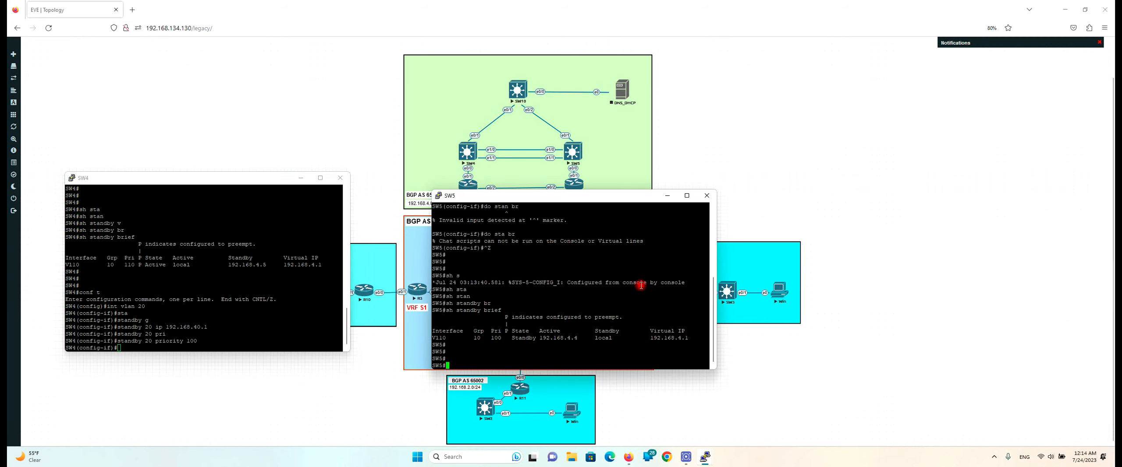
type("conf t")
key("Return")
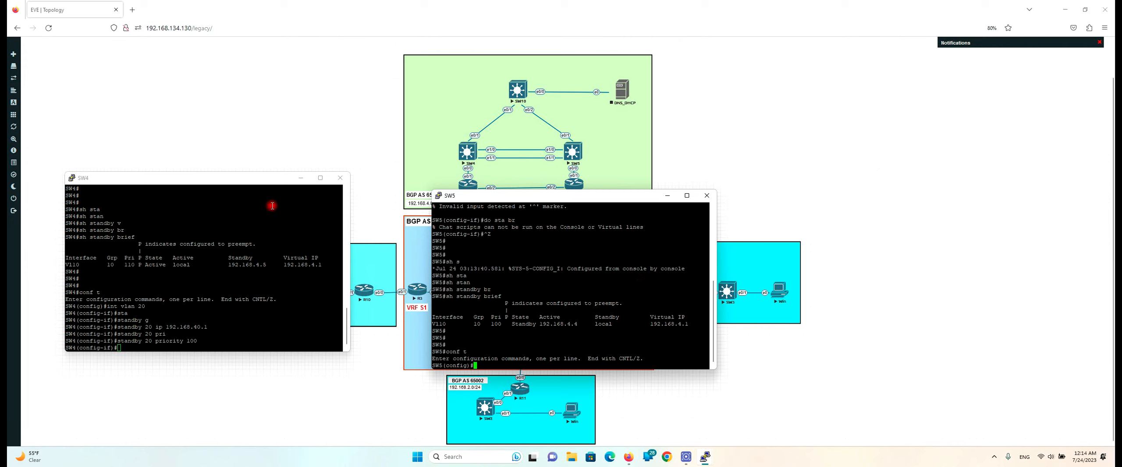
left_click(239, 313)
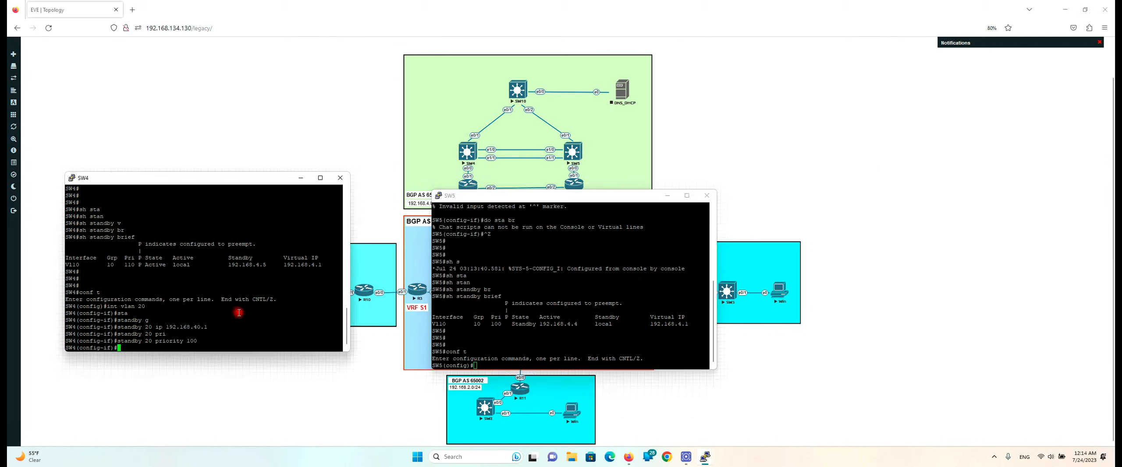
type("do ")
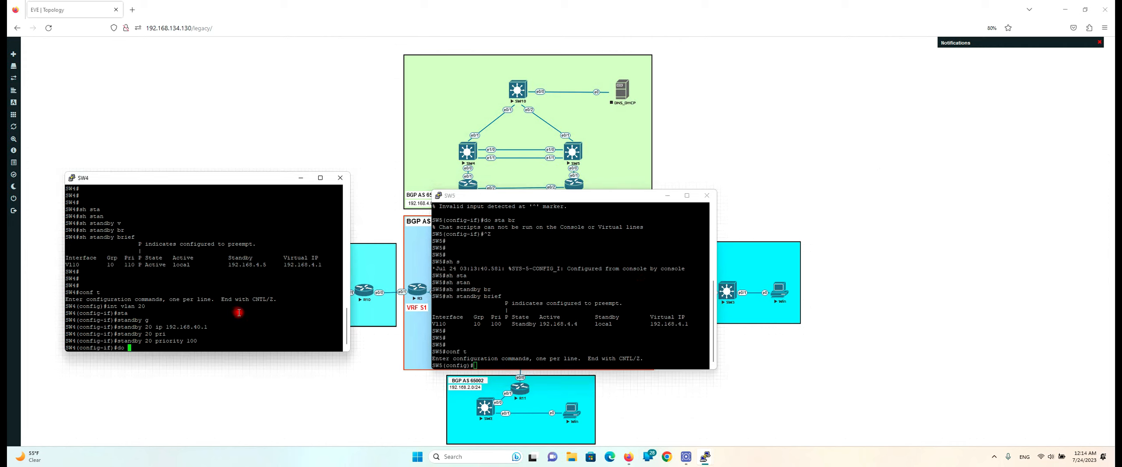
type("sh ip int br")
key("Return")
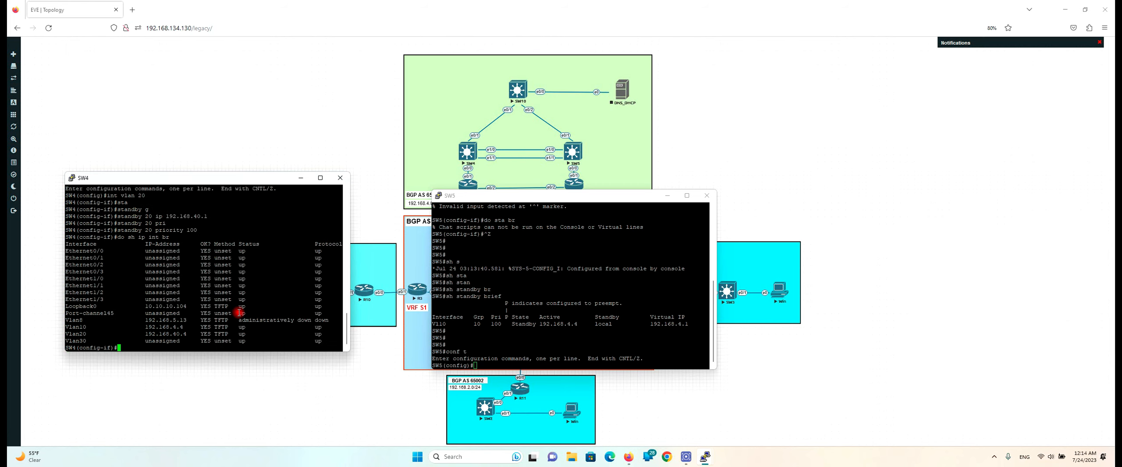
left_click_drag(80, 335, 86, 335)
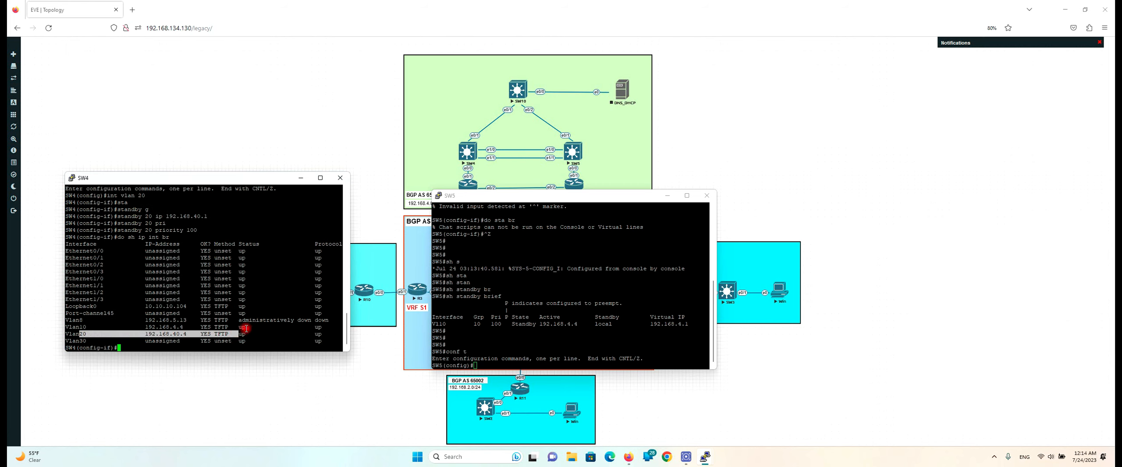
left_click_drag(289, 314, 287, 306)
left_click(556, 322)
key("Return")
key("Return")
key("Return")
type("do sh ip int br")
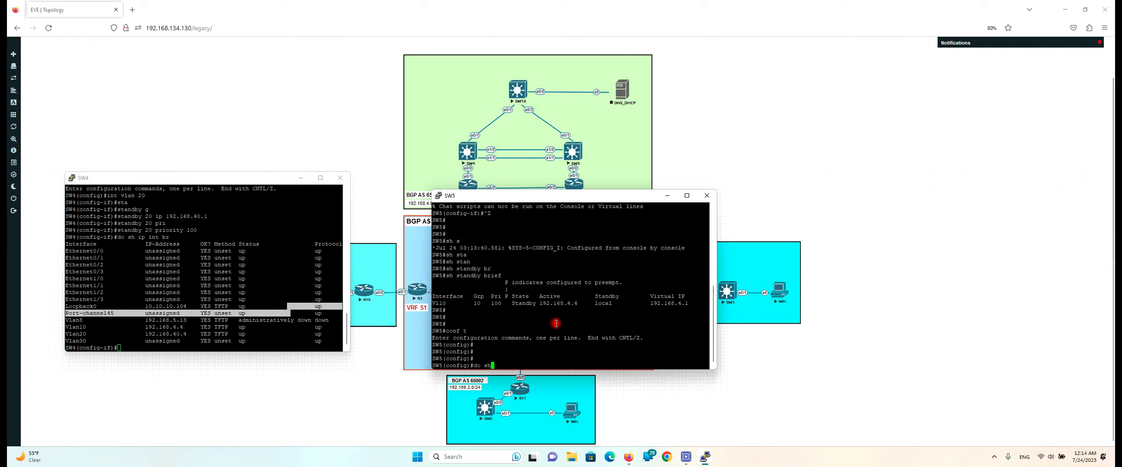
key("Return")
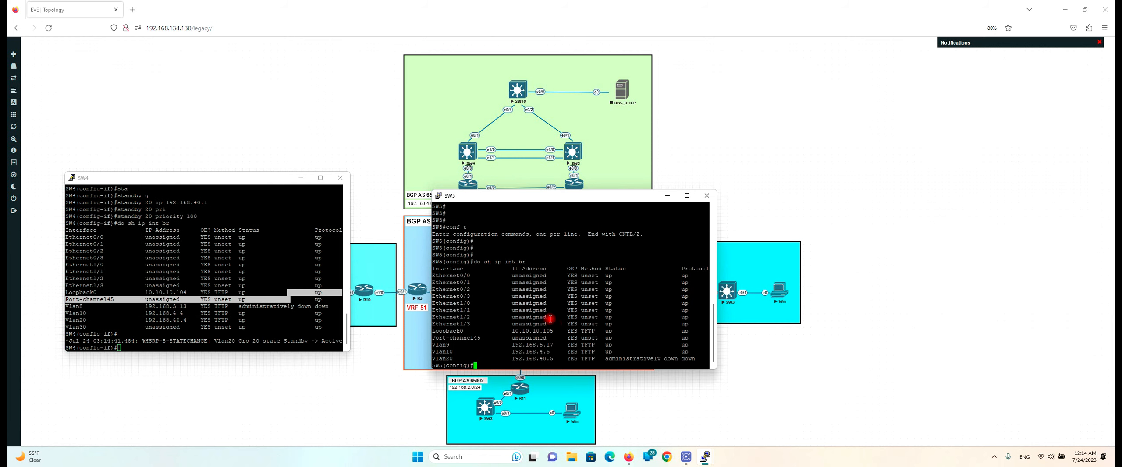
left_click_drag(439, 359, 631, 356)
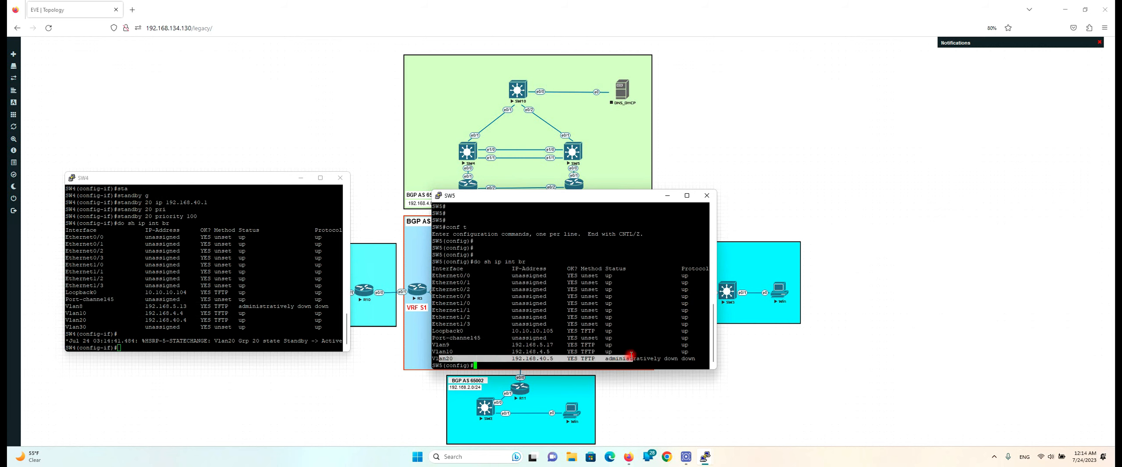
Bring up SW5's Vlan20 with 'no sh' and save the configuration with 'do wr'
type("conf t")
key("Return")
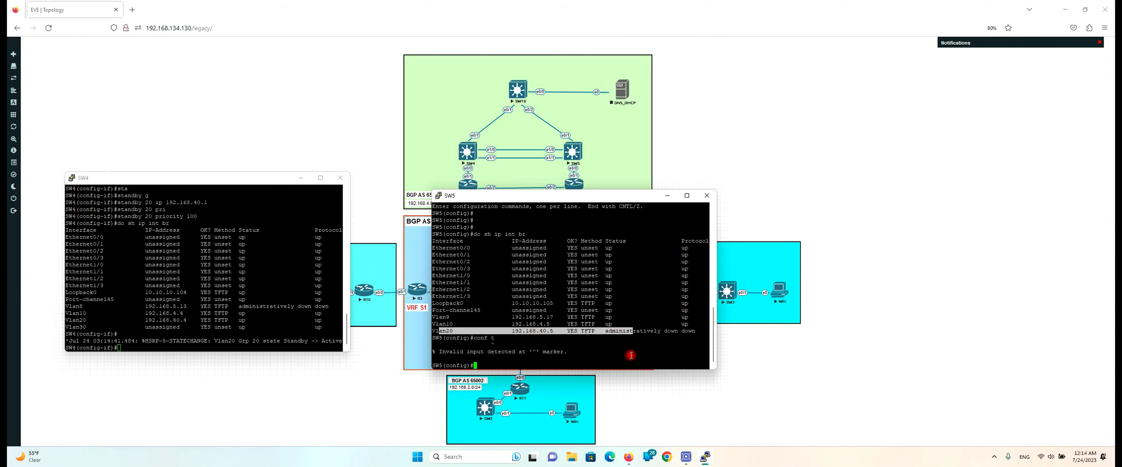
type("int vlan 20")
key("Return")
type("no sh")
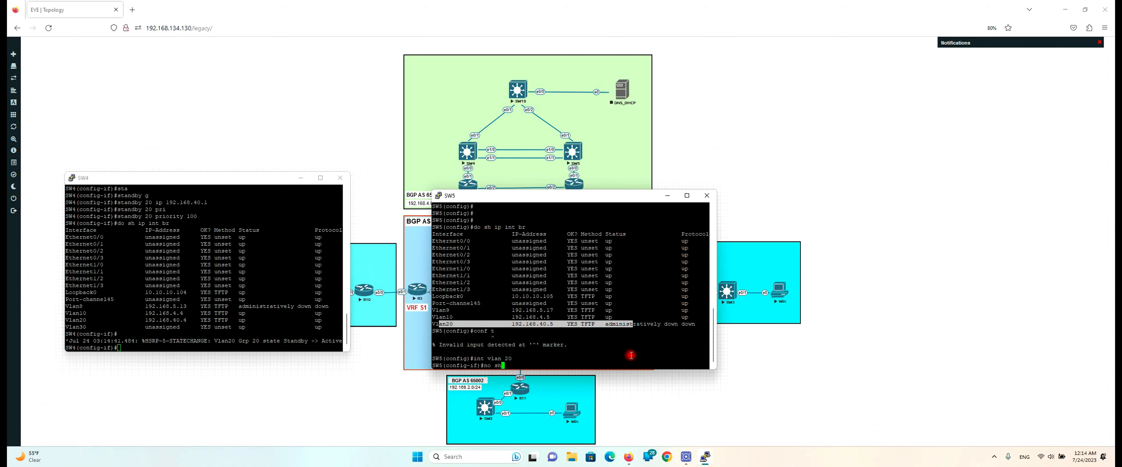
key("Return")
key("Return")
key("Return")
key("Return")
type("do wr")
key("Return")
key("Return")
key("Return")
key("Return")
key("Return")
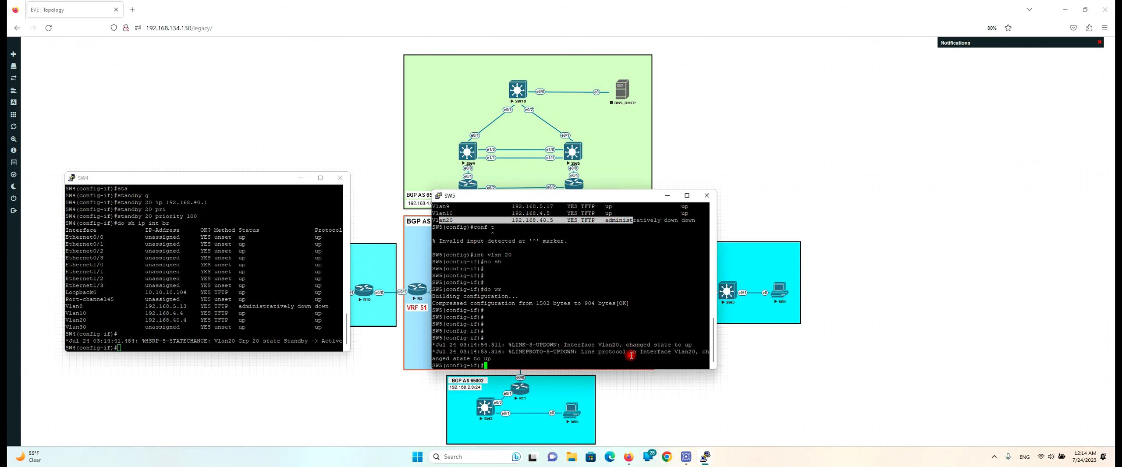
key("Return")
key("Return")
key("Return")
key("Return")
key("Return")
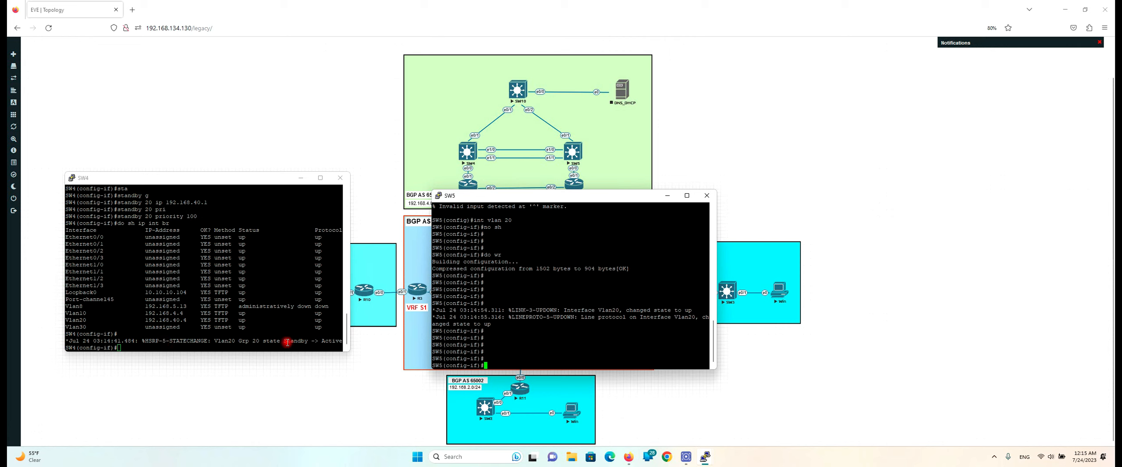
Highlight SW4's HSRP Standby -> Active log message
left_click_drag(281, 341, 342, 341)
left_click(558, 328)
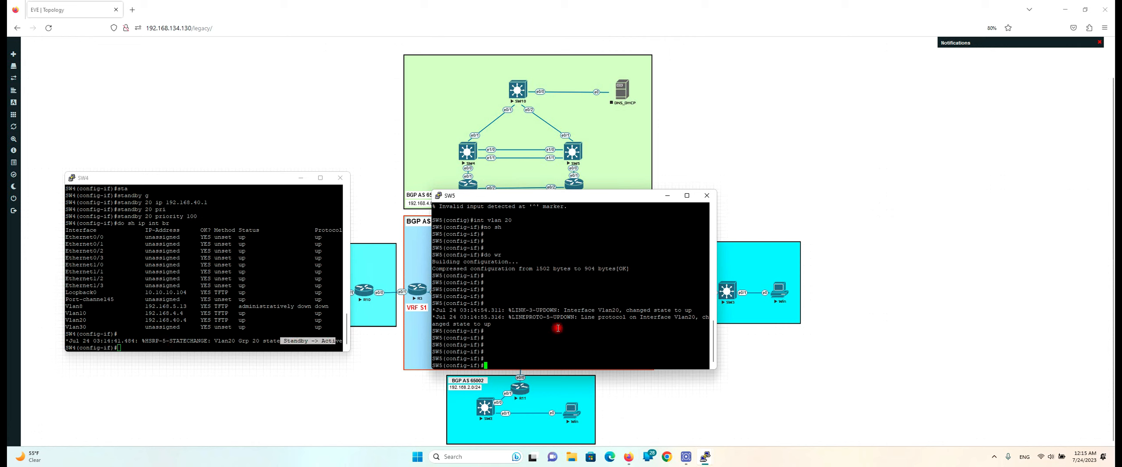
left_click(318, 330)
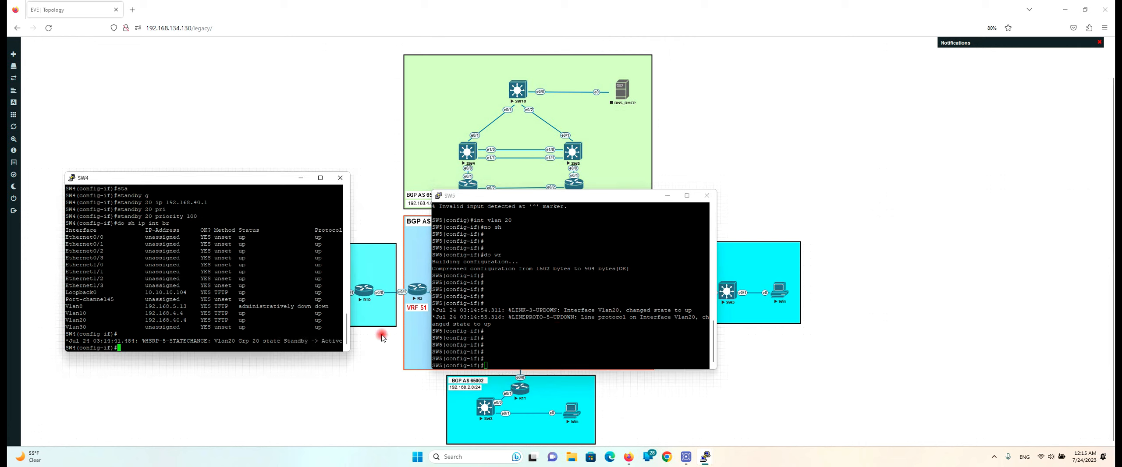
Set HSRP group 20 virtual IP to 192.168.40.1 on SW5's Vlan20
left_click(541, 331)
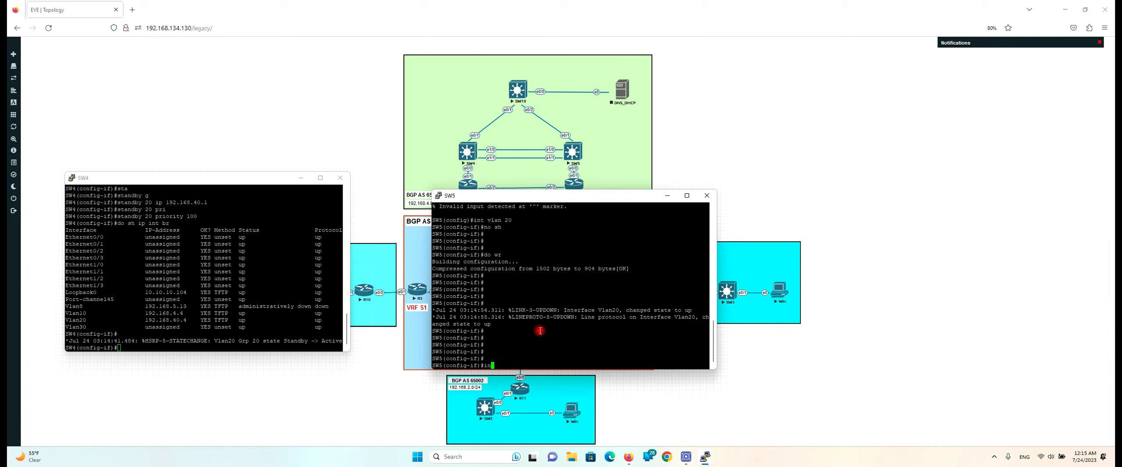
key("BackSpace")
key("BackSpace")
type("st")
key("Return")
type("standby 20")
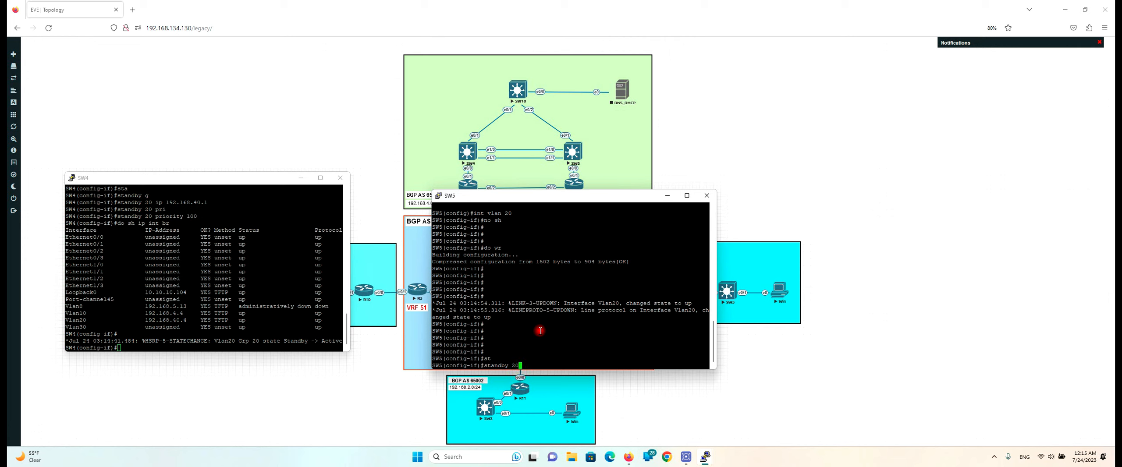
type(" ip")
key("Return")
key("Up")
type("192")
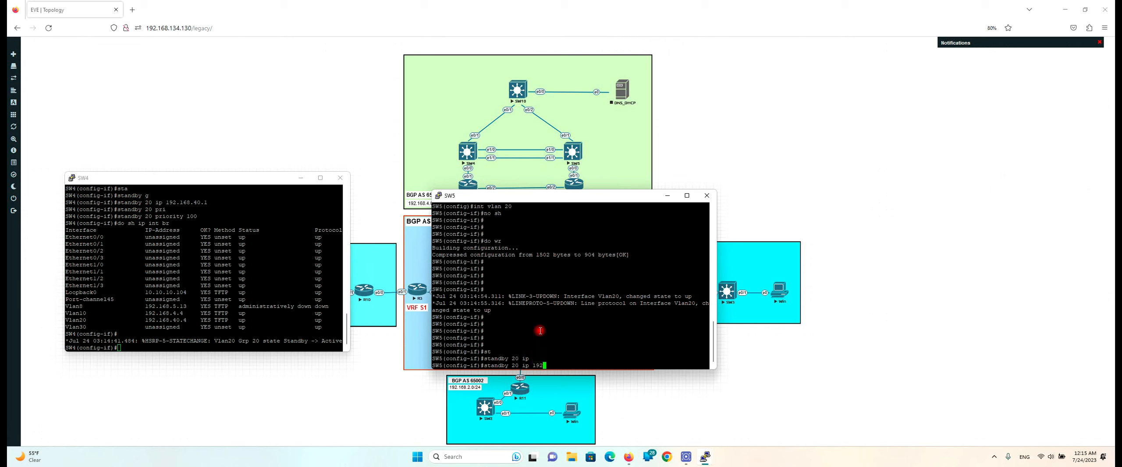
type(".168.40.1")
key("Return")
Give SW5's HSRP group 20 priority 110
key("Up")
key("BackSpace")
key("BackSpace")
key("BackSpace")
key("BackSpace")
key("BackSpace")
key("BackSpace")
key("BackSpace")
key("BackSpace")
key("BackSpace")
key("BackSpace")
key("BackSpace")
key("BackSpace")
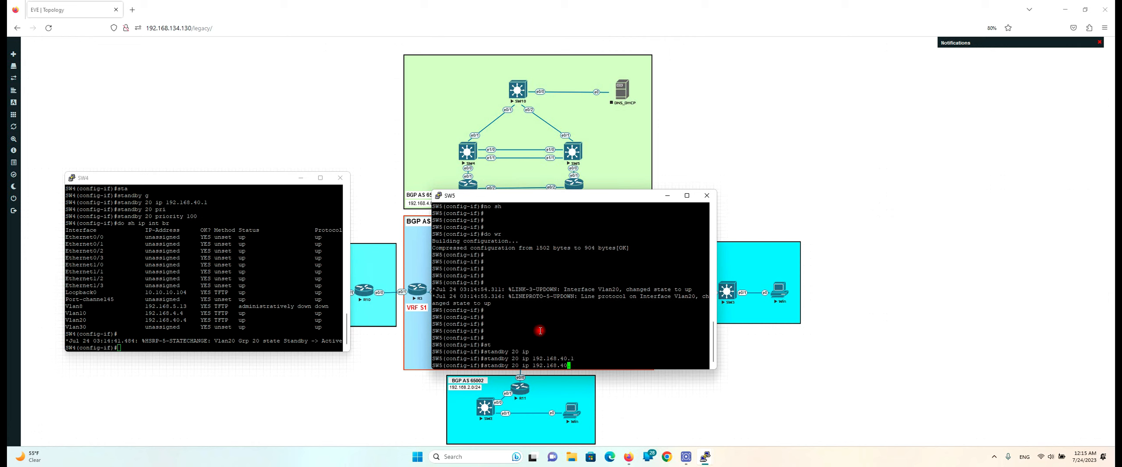
key("BackSpace")
key("BackSpace")
key("BackSpace")
type("pri")
key("Tab")
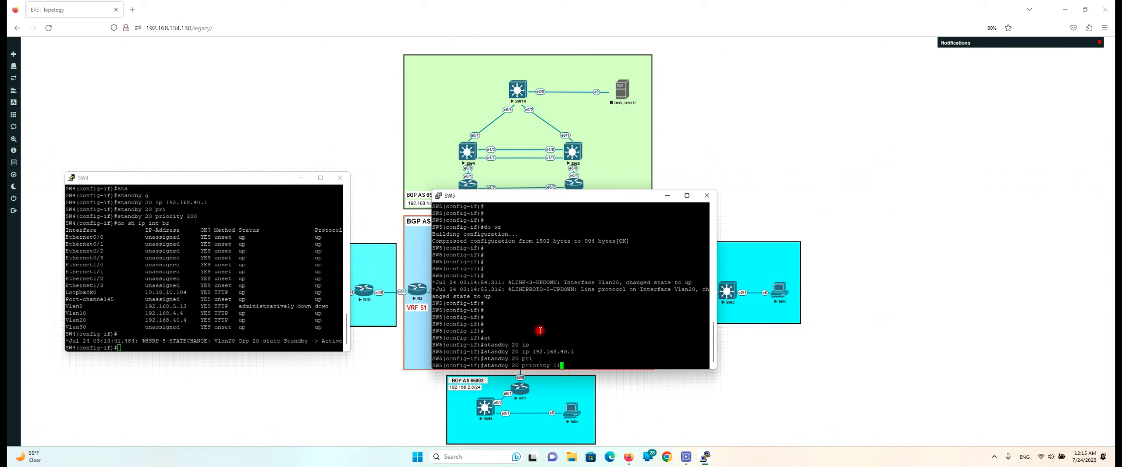
type("110")
key("Return")
Type 'standby 20 preempt' for SW5's group 20
key("Up")
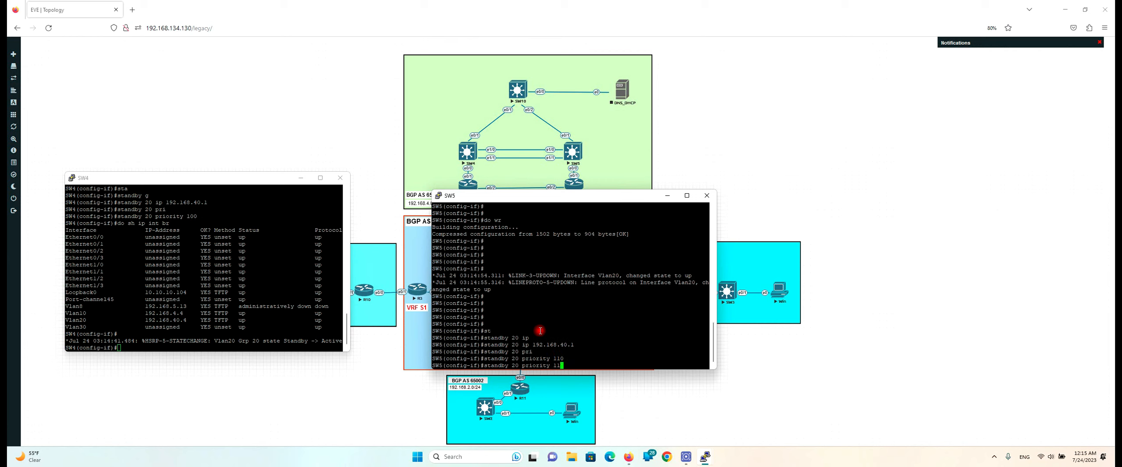
key("BackSpace")
key("BackSpace")
key("BackSpace")
key("BackSpace")
key("BackSpace")
key("BackSpace")
key("BackSpace")
key("BackSpace")
key("BackSpace")
key("BackSpace")
key("BackSpace")
type("pre")
key("Tab")
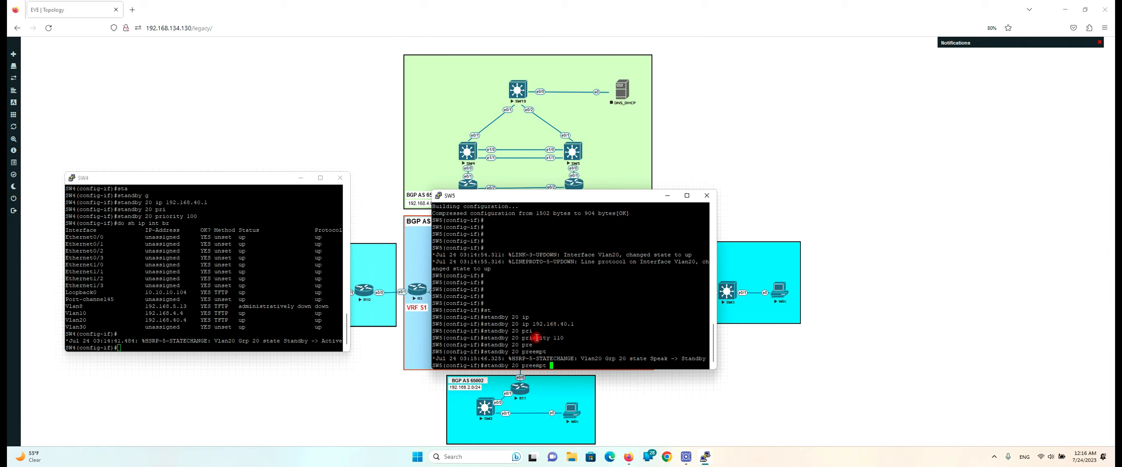
Compare SW5's priority 110 with SW4's priority 100, then apply 'standby 20 preempt' on SW5
left_click_drag(547, 338, 568, 336)
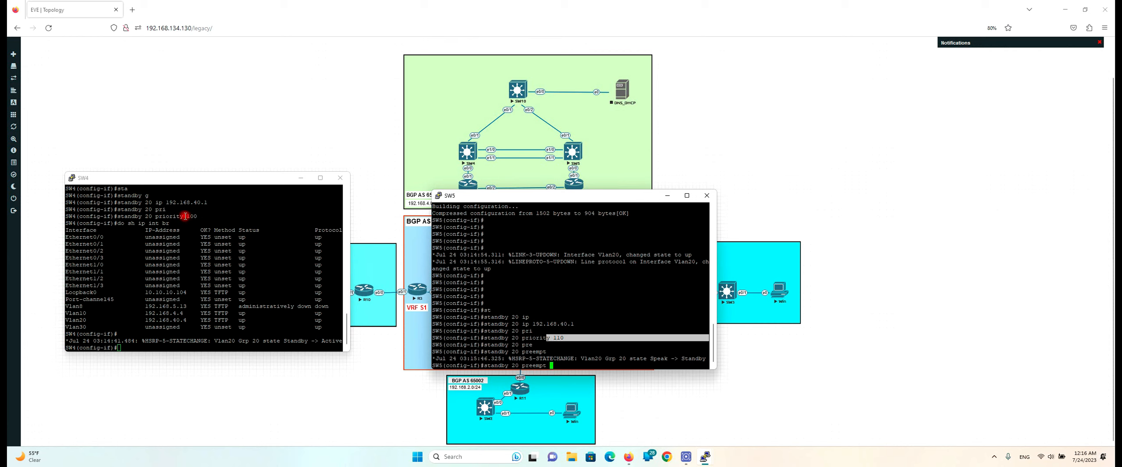
left_click_drag(184, 216, 194, 218)
left_click(594, 337)
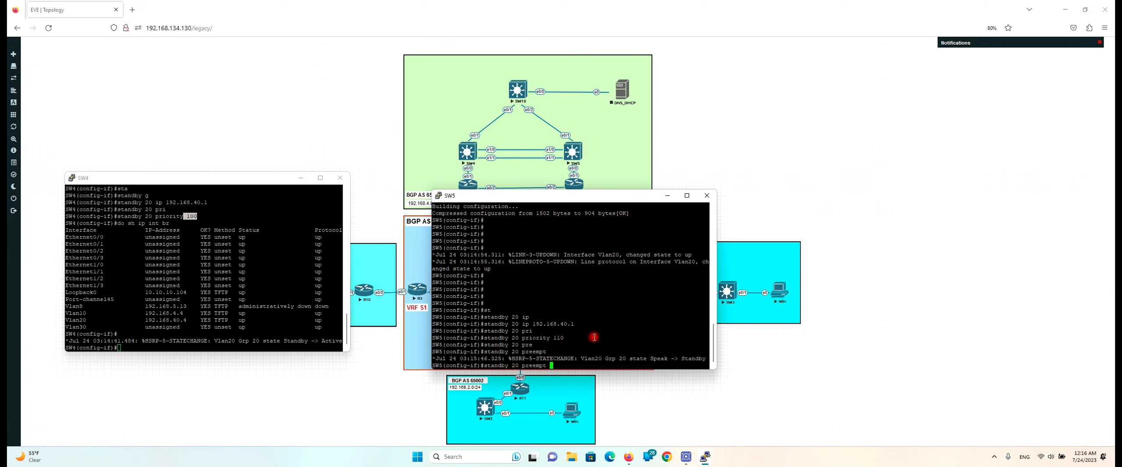
key("Return")
key("Return")
key("Return")
key("Return")
key("Return")
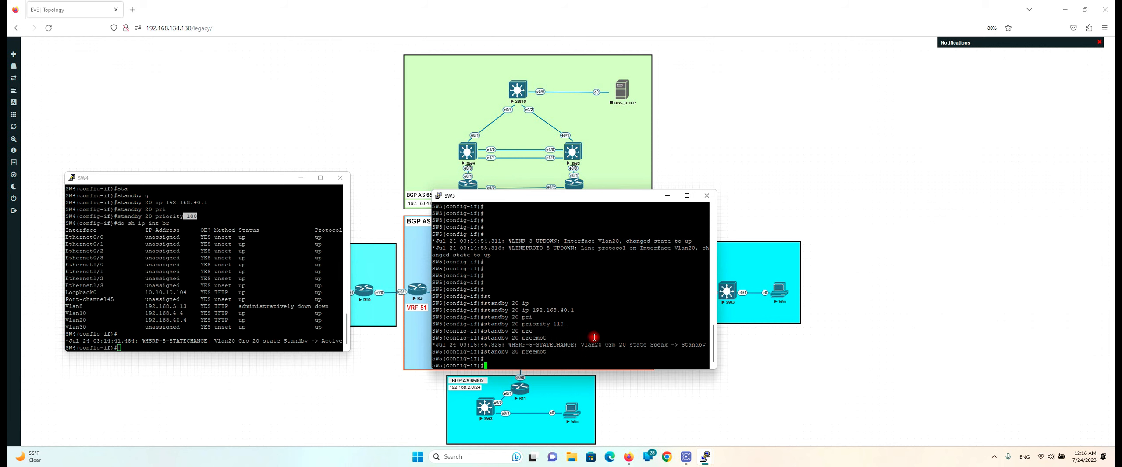
Confirm SW5 went Standby to Active and SW4 dropped to Standby, with SW5's console beside SW4's
left_click(289, 311)
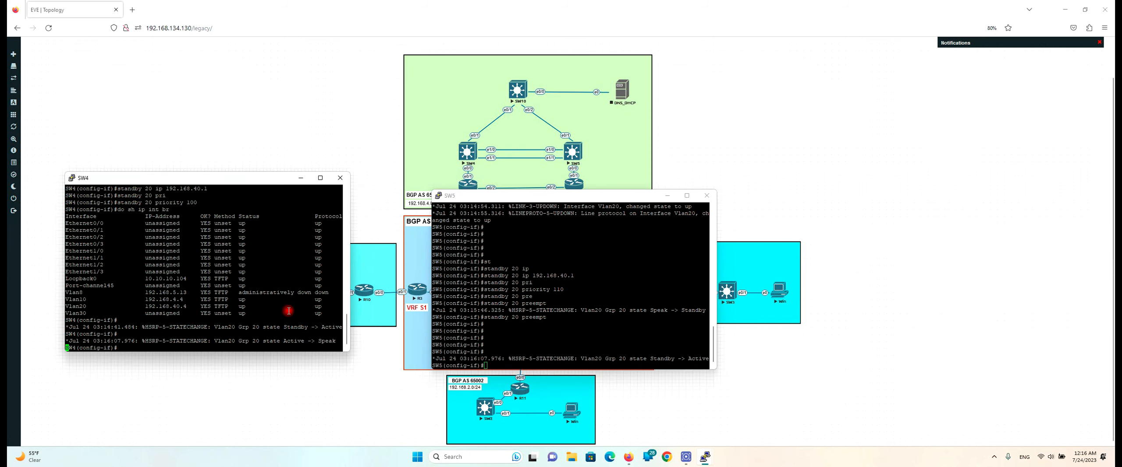
key("Return")
key("Return")
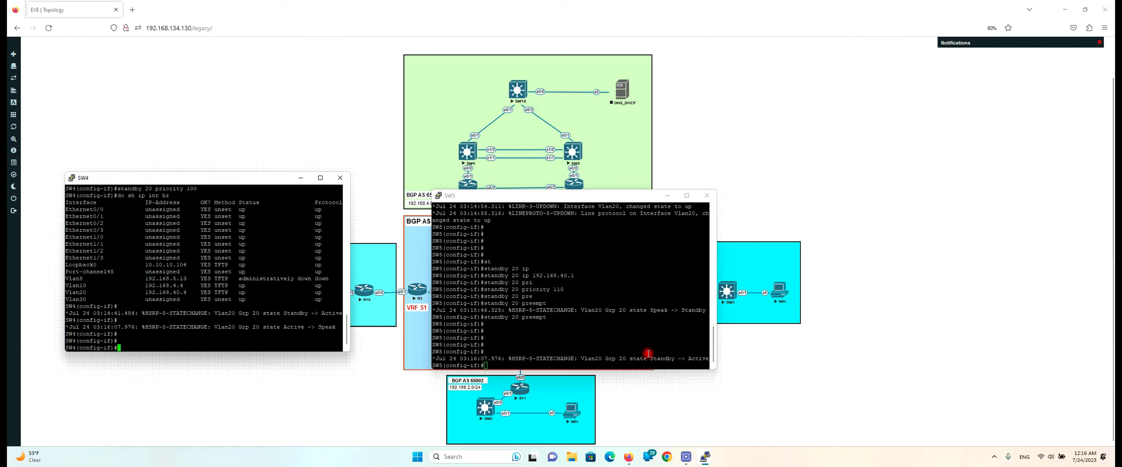
left_click_drag(648, 359, 709, 360)
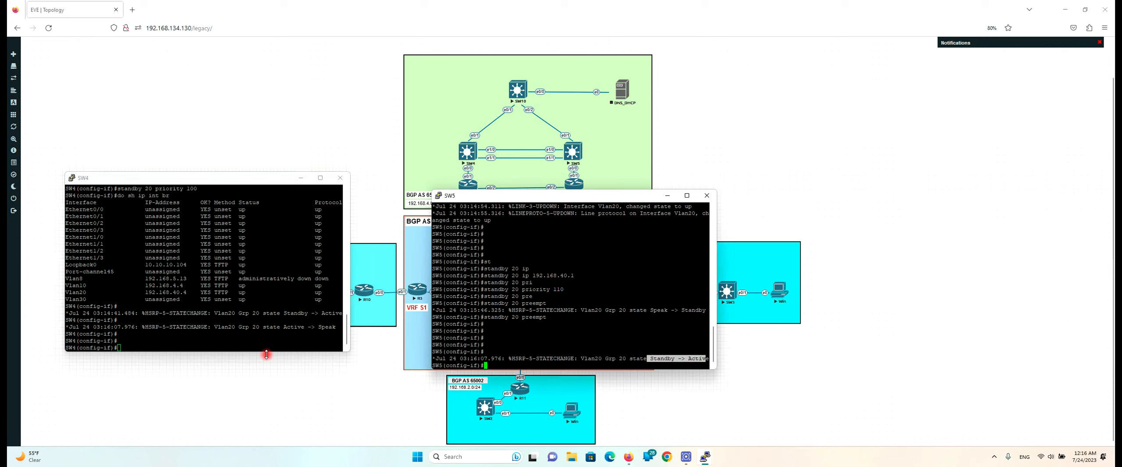
left_click_drag(281, 327, 336, 328)
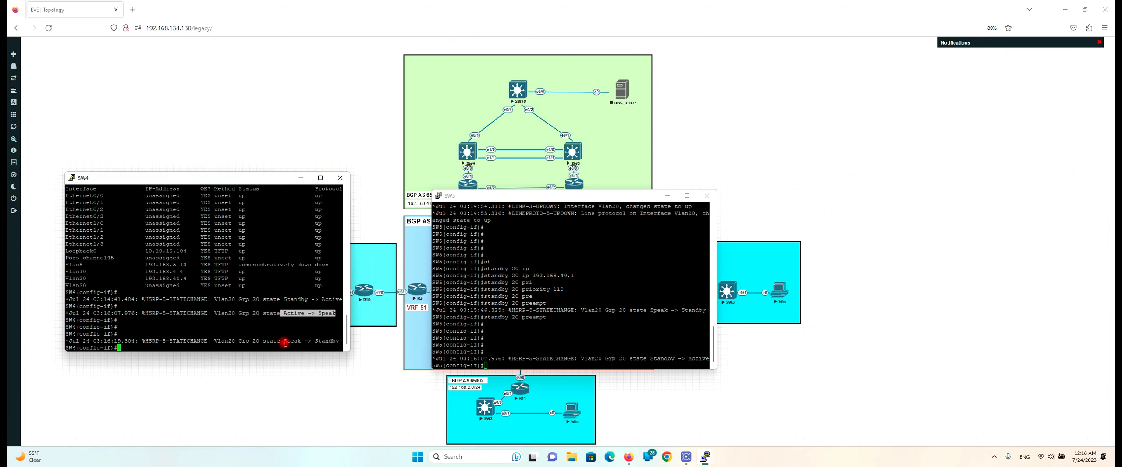
left_click_drag(139, 341, 335, 340)
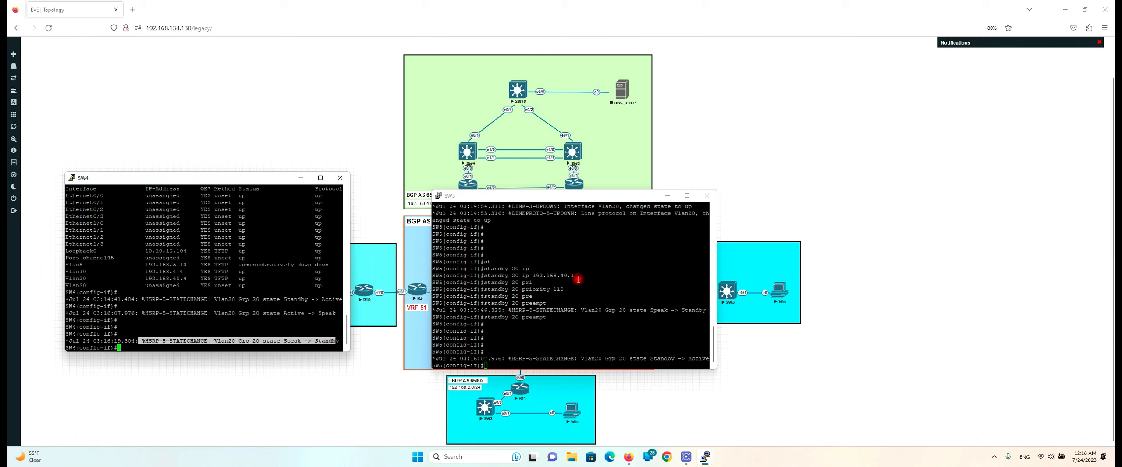
left_click_drag(548, 195, 472, 179)
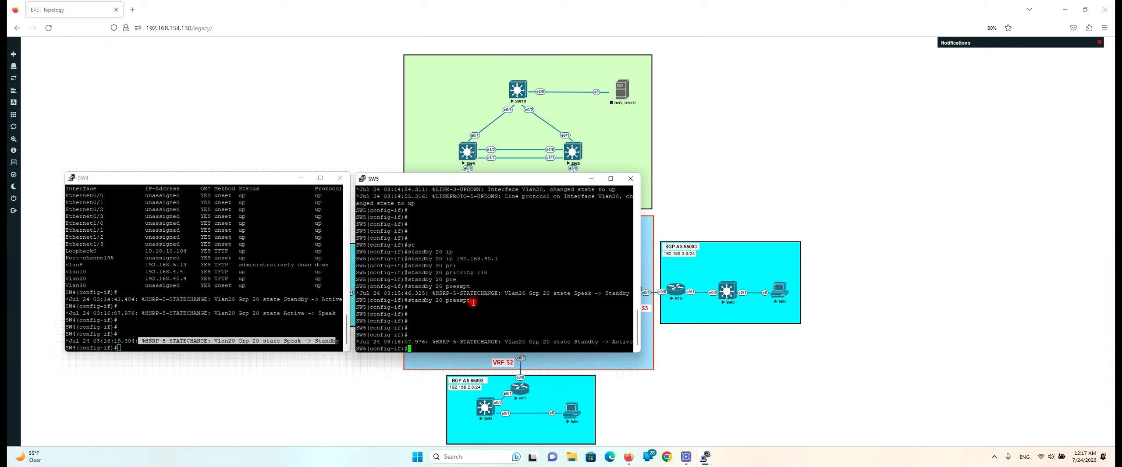
Show the full lab topology, then preview SW4's console from the PuTTY taskbar thumbnails
left_click(346, 139)
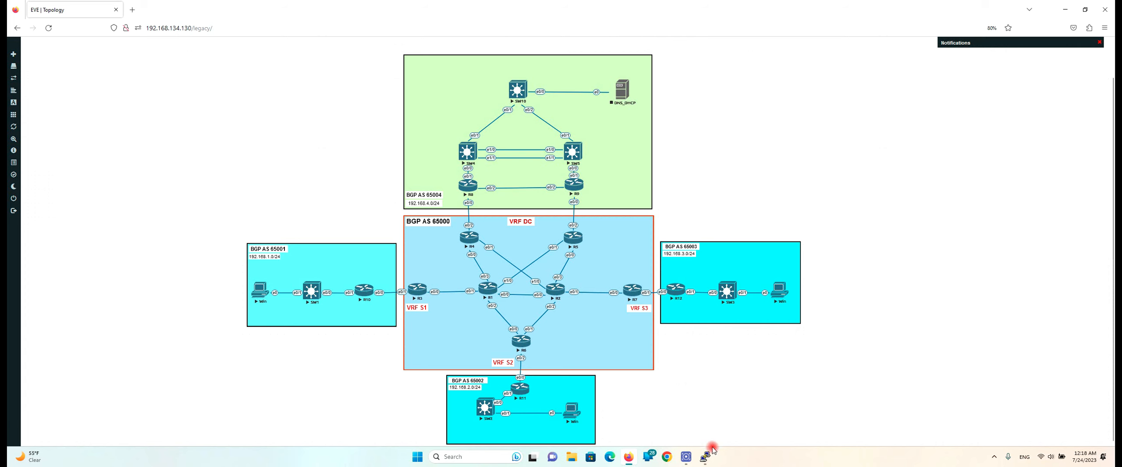
mouse_move(706, 458)
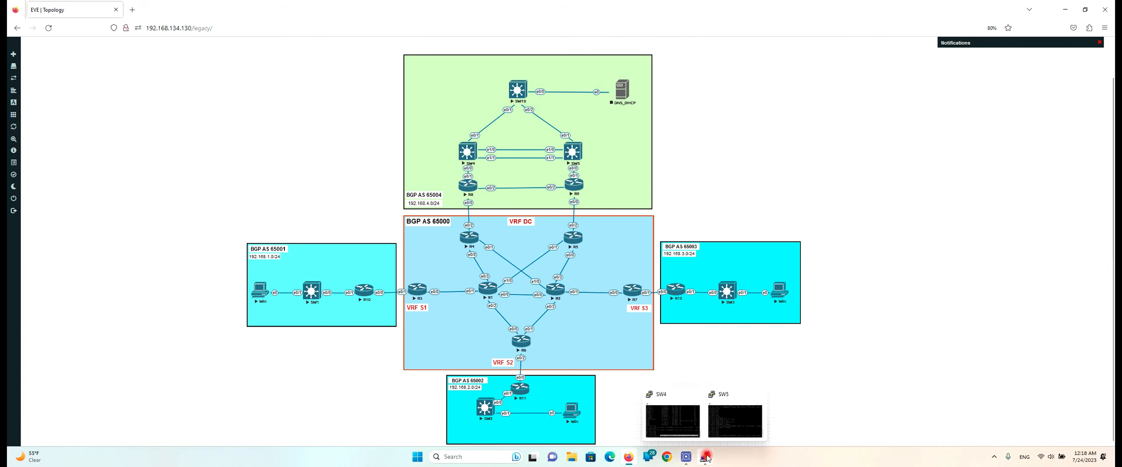
left_click(707, 458)
mouse_move(686, 425)
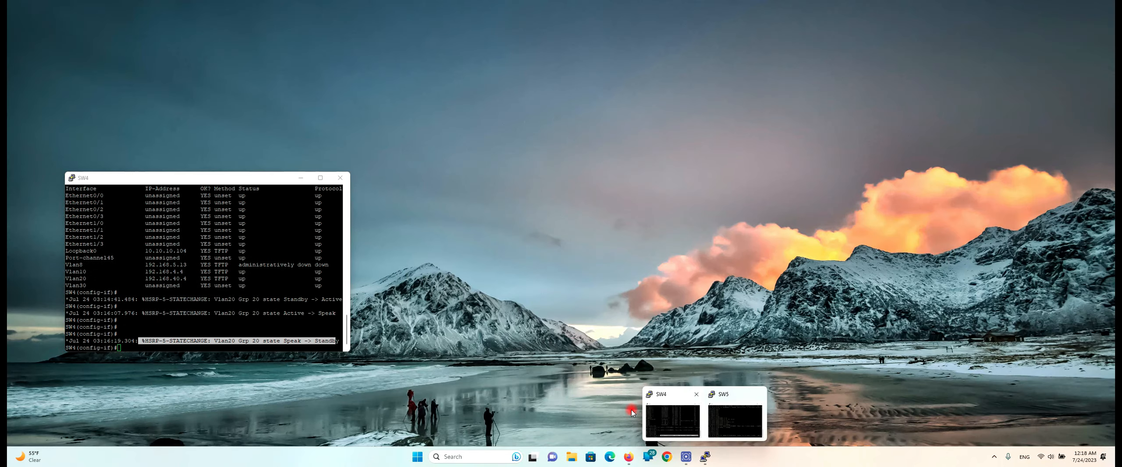